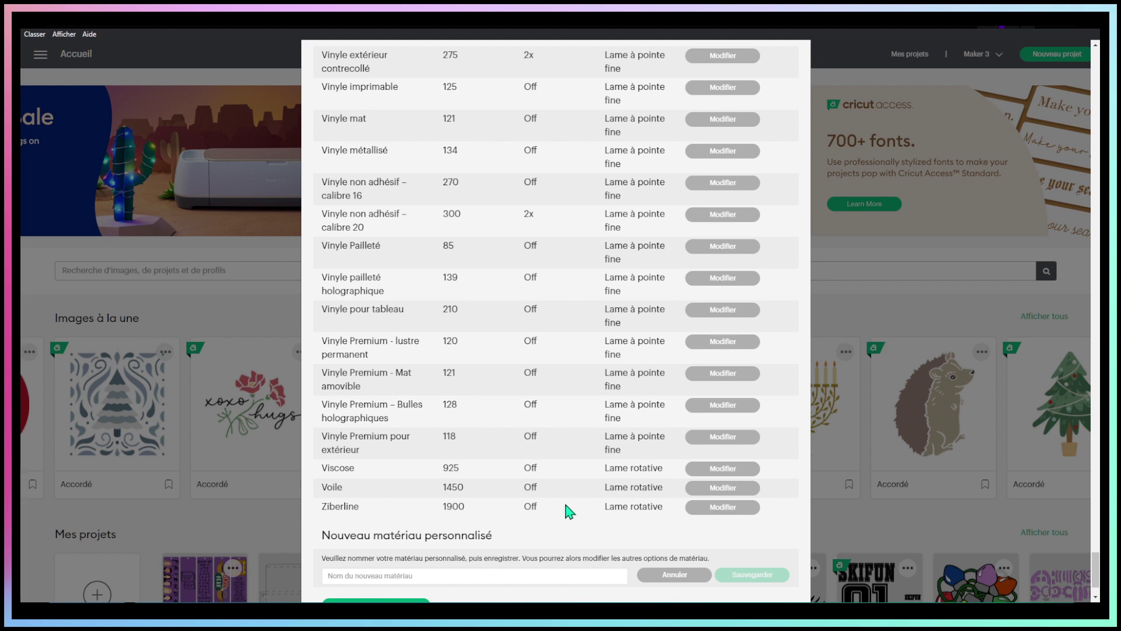
Step: Add a new custom material named test and set its cut pressure to 199
{"action": "scroll", "coordinate": [564, 503], "scroll_direction": "down", "scroll_amount": 2}
{"action": "left_click", "coordinate": [376, 498]}
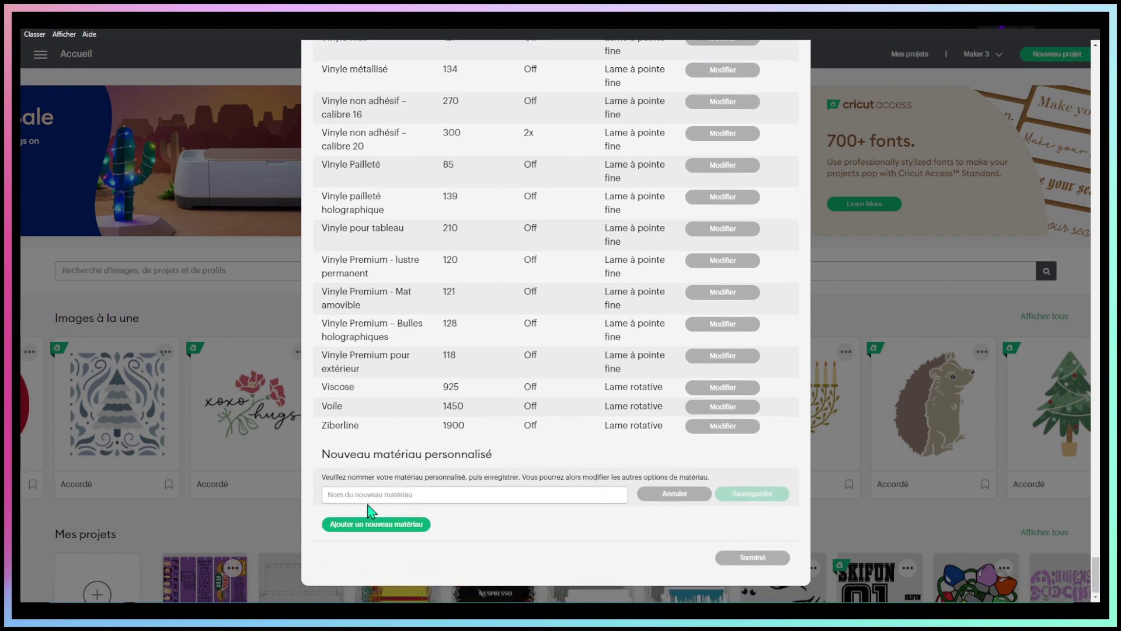
{"action": "type", "text": "test"}
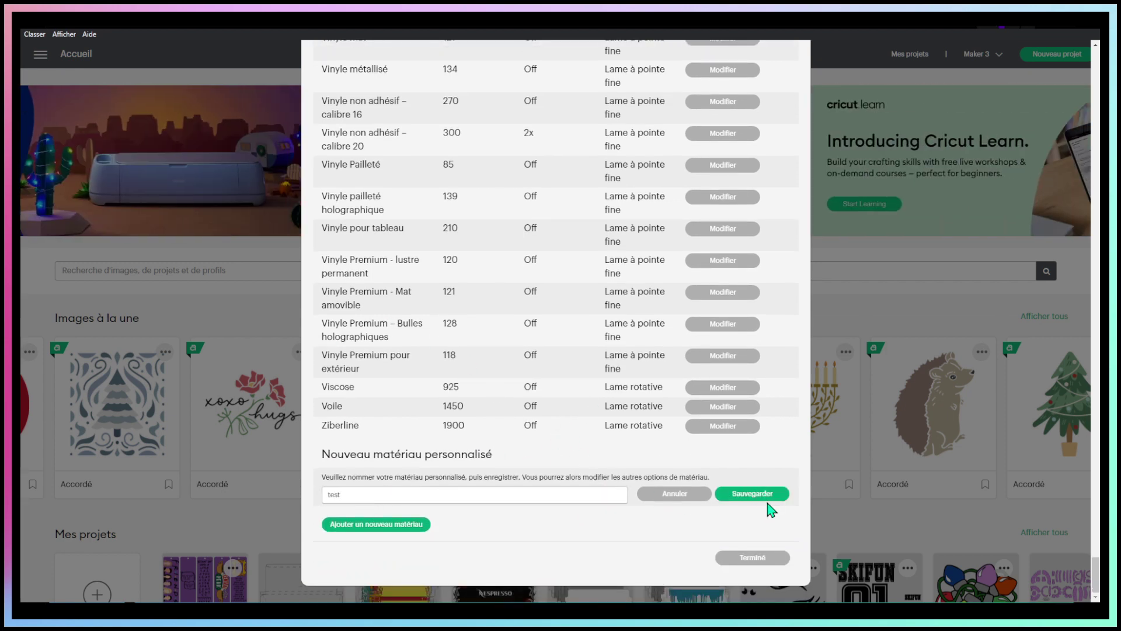
{"action": "left_click", "coordinate": [752, 494]}
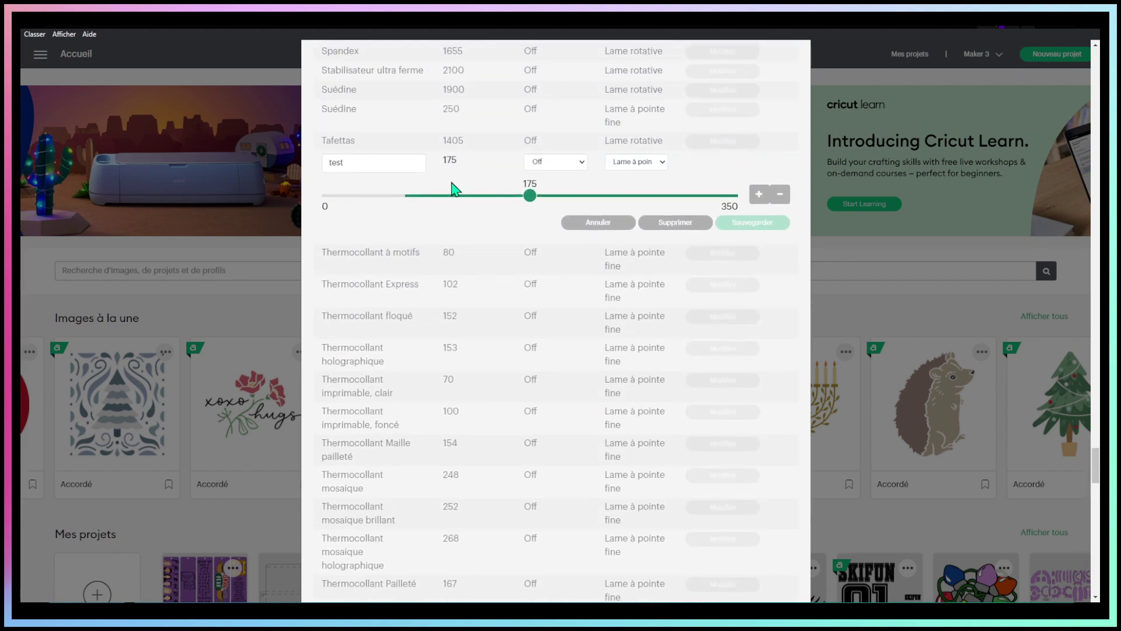
{"action": "left_click_drag", "start_coordinate": [531, 197], "coordinate": [562, 198]}
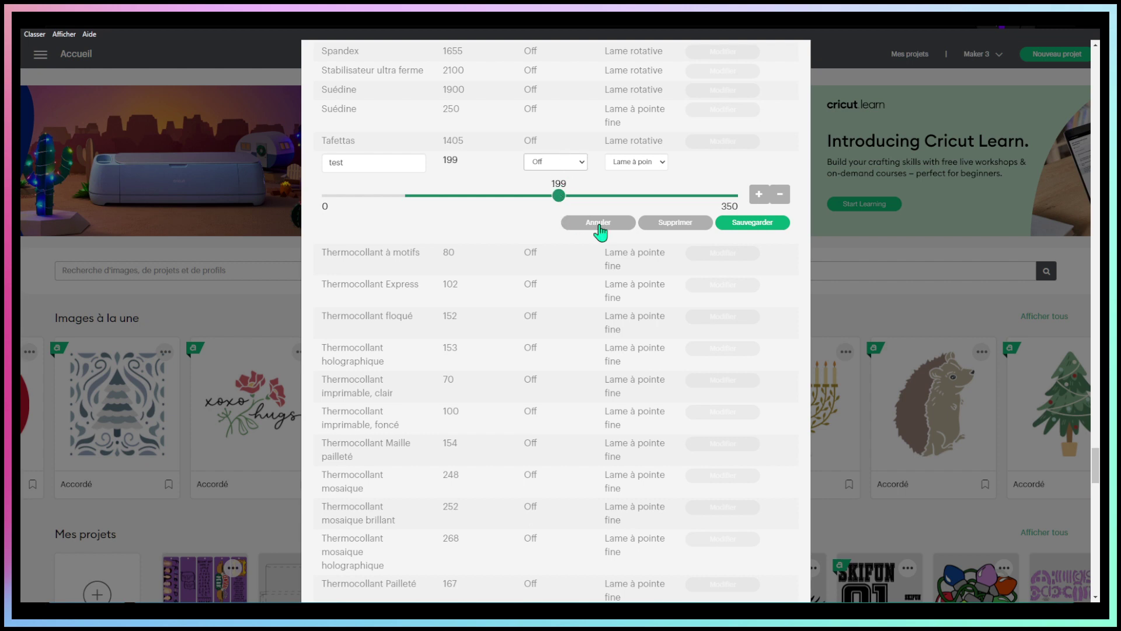
{"action": "scroll", "coordinate": [596, 228], "scroll_direction": "up", "scroll_amount": 1}
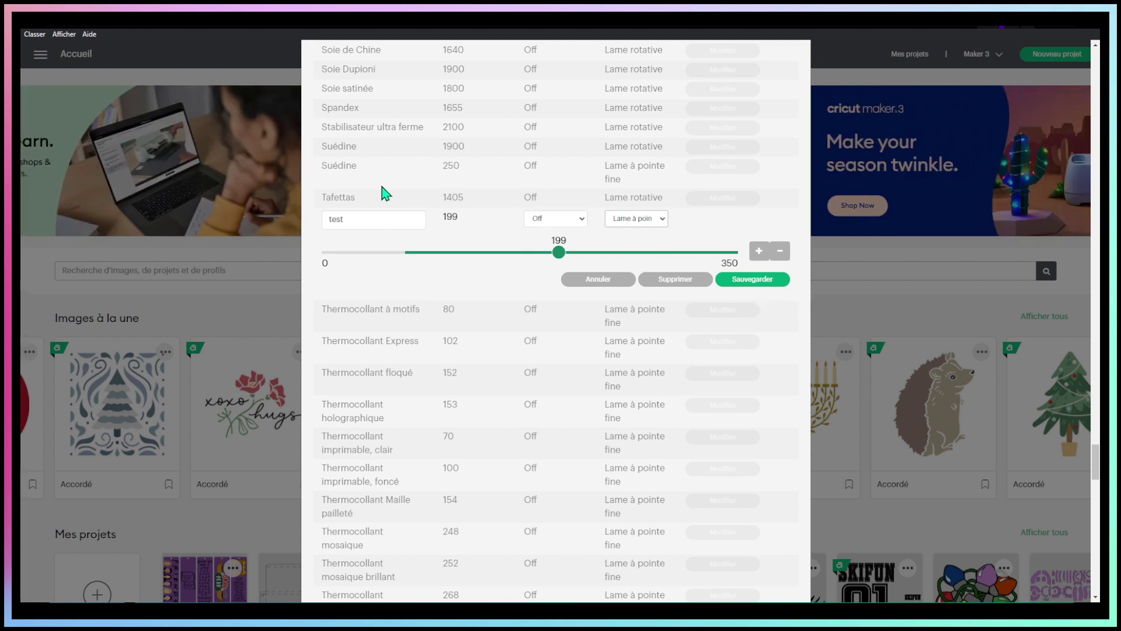
Step: Delete the custom material test and close the custom materials list
{"action": "left_click", "coordinate": [678, 281]}
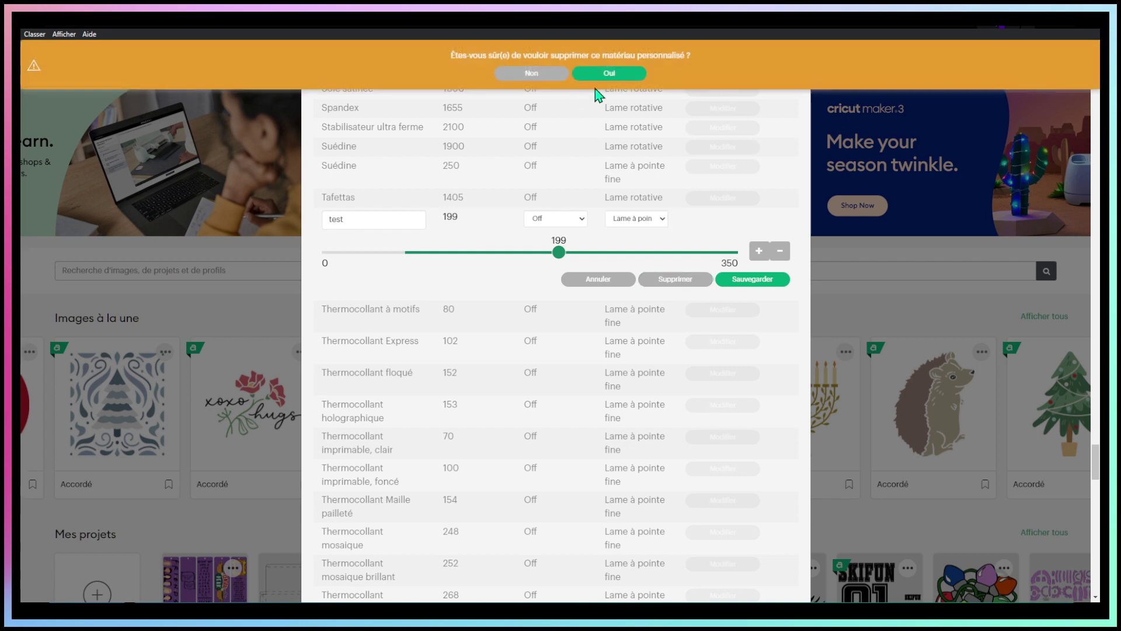
{"action": "left_click", "coordinate": [634, 75]}
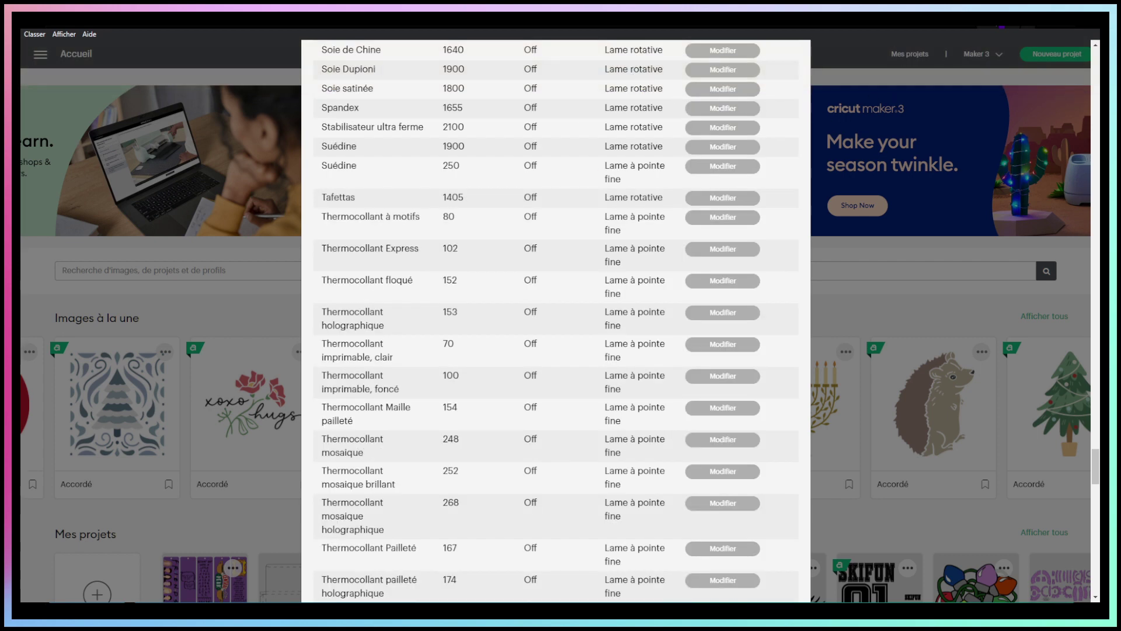
{"action": "scroll", "coordinate": [748, 378], "scroll_direction": "down", "scroll_amount": 5}
{"action": "scroll", "coordinate": [701, 280], "scroll_direction": "up", "scroll_amount": 10}
{"action": "scroll", "coordinate": [692, 278], "scroll_direction": "up", "scroll_amount": 20}
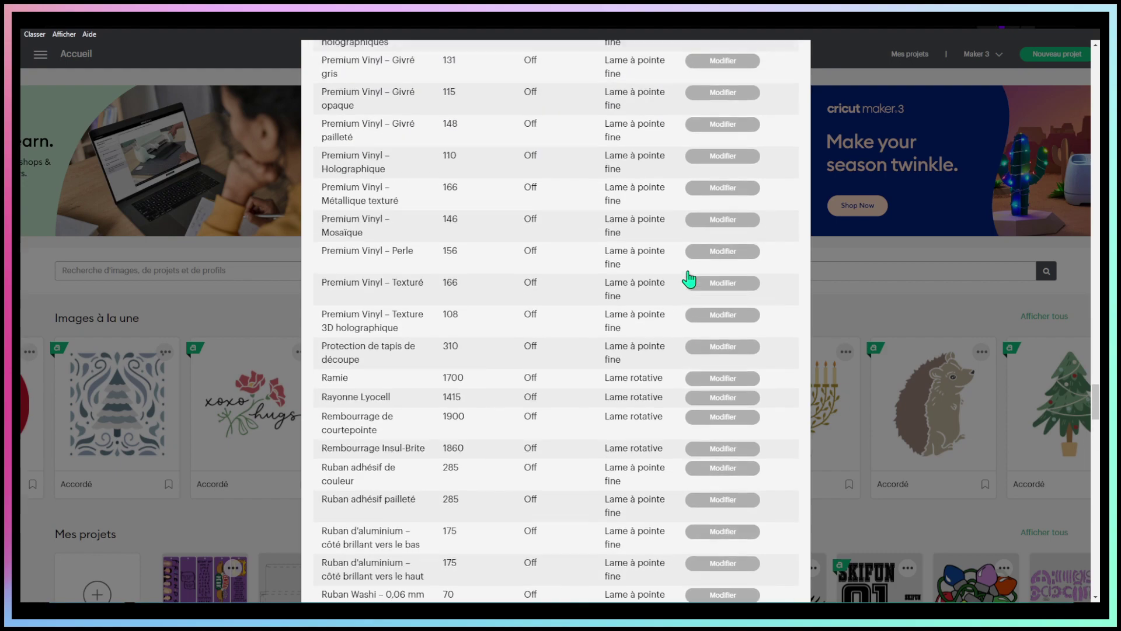
{"action": "scroll", "coordinate": [685, 278], "scroll_direction": "up", "scroll_amount": 20}
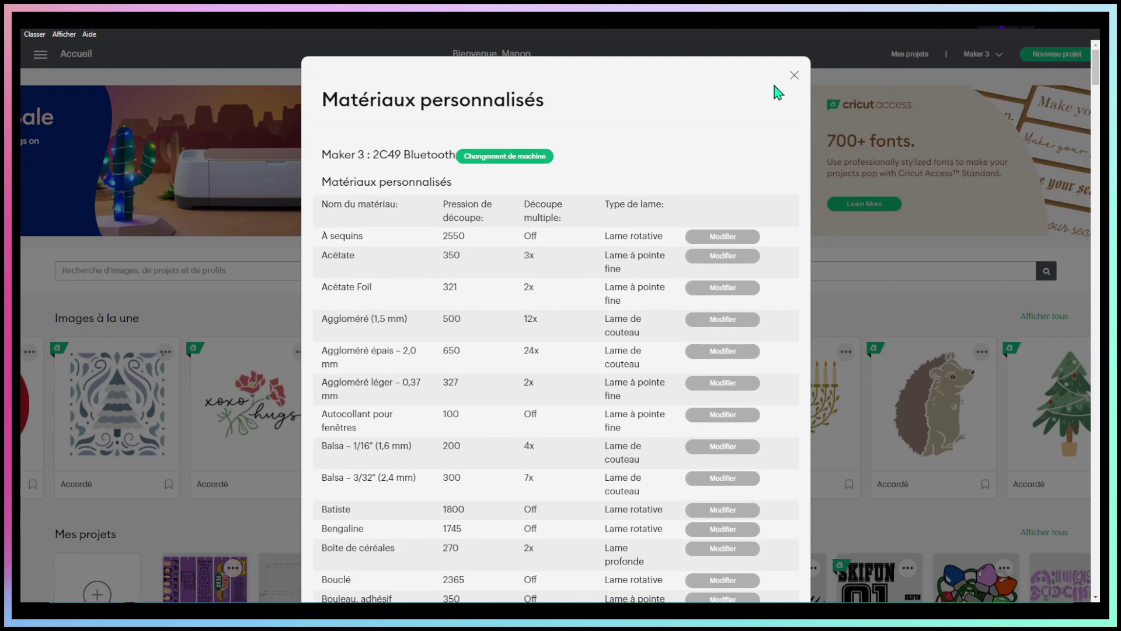
{"action": "left_click", "coordinate": [795, 76]}
Step: Review the Design Space settings for language, saving, project grid and units, and close them
{"action": "left_click", "coordinate": [40, 54]}
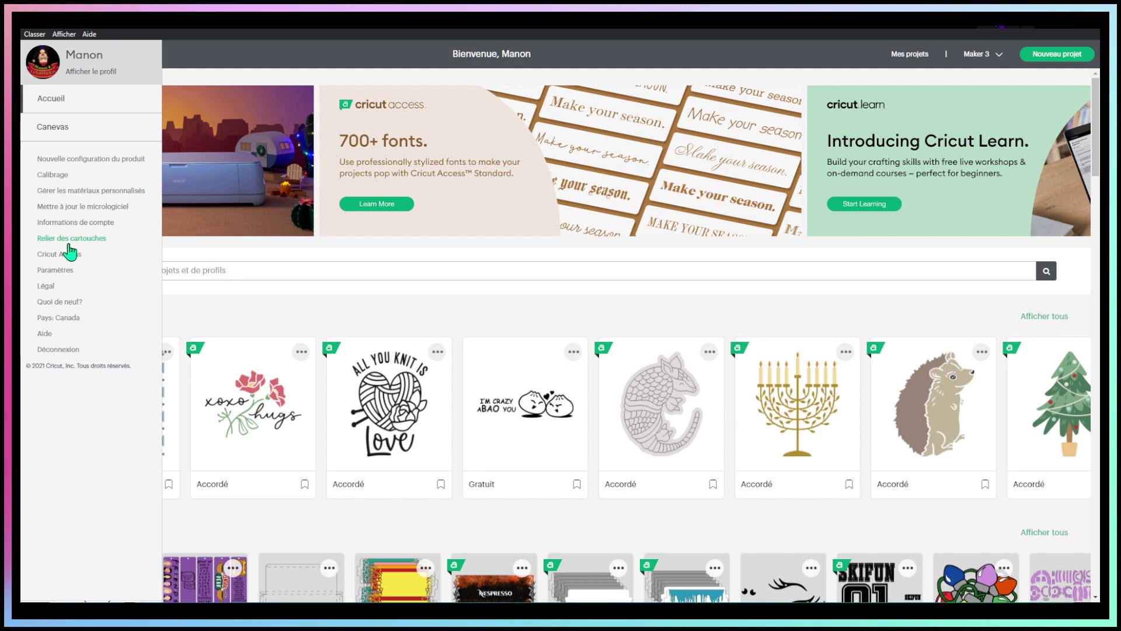
{"action": "left_click", "coordinate": [57, 272]}
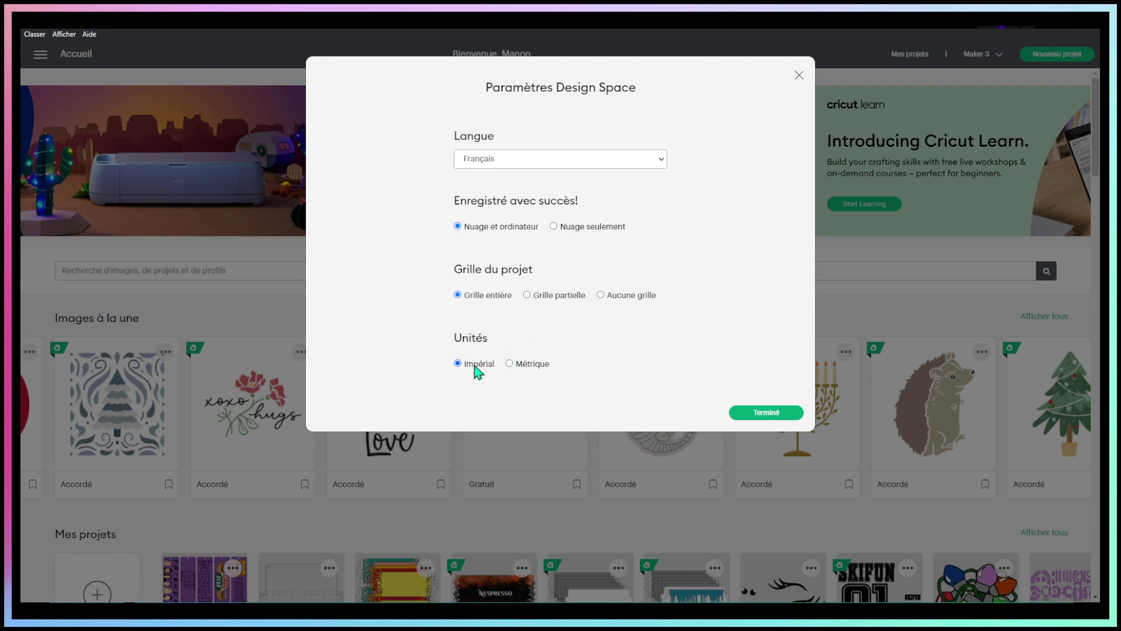
{"action": "left_click", "coordinate": [766, 414]}
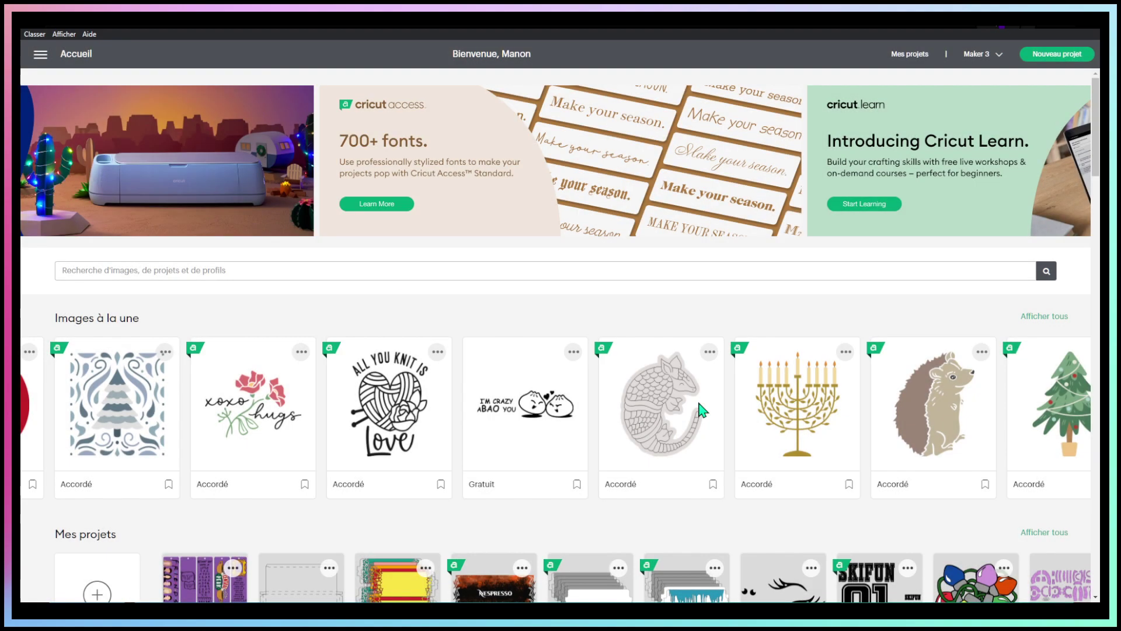
Step: Create a new blank project from the home page
{"action": "left_click", "coordinate": [41, 56]}
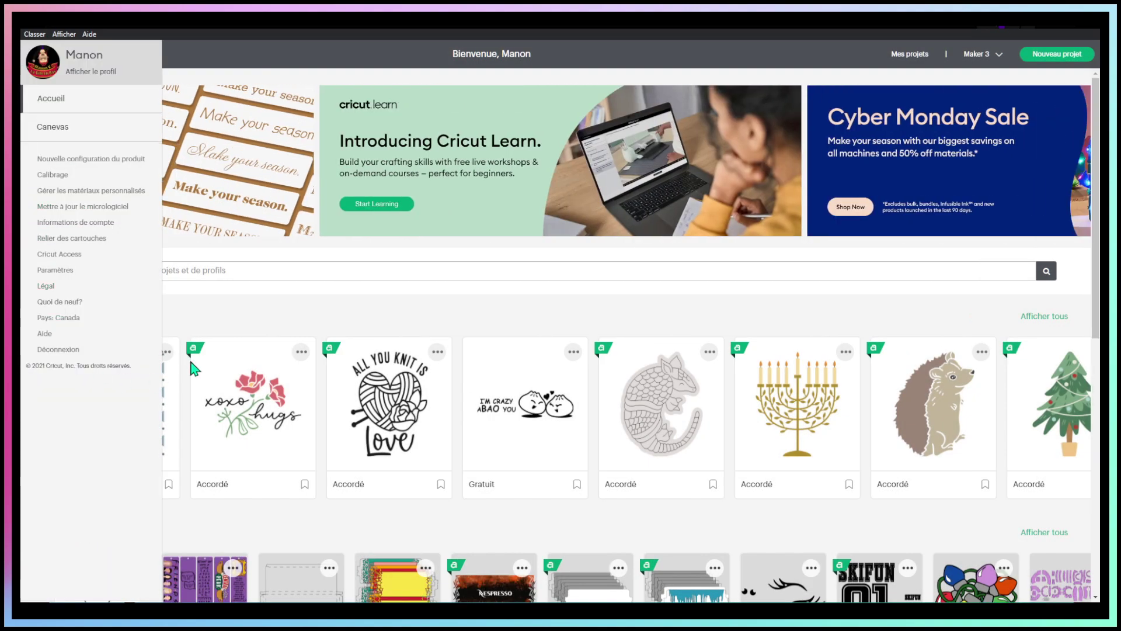
{"action": "left_click", "coordinate": [228, 44]}
{"action": "scroll", "coordinate": [160, 142], "scroll_direction": "down", "scroll_amount": 3}
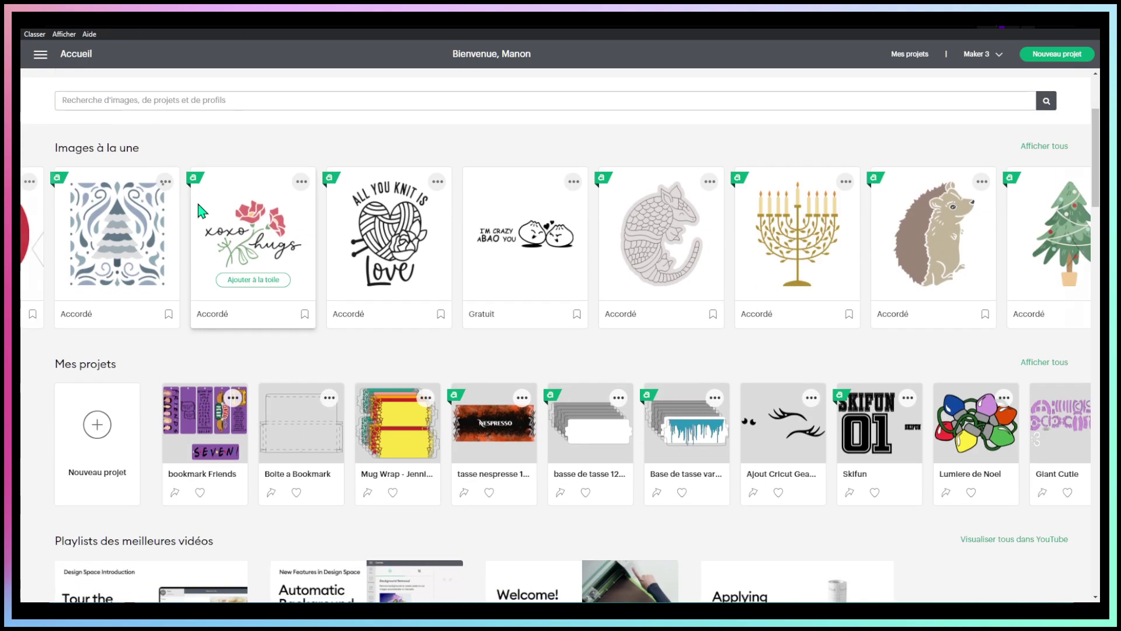
{"action": "left_click", "coordinate": [94, 429]}
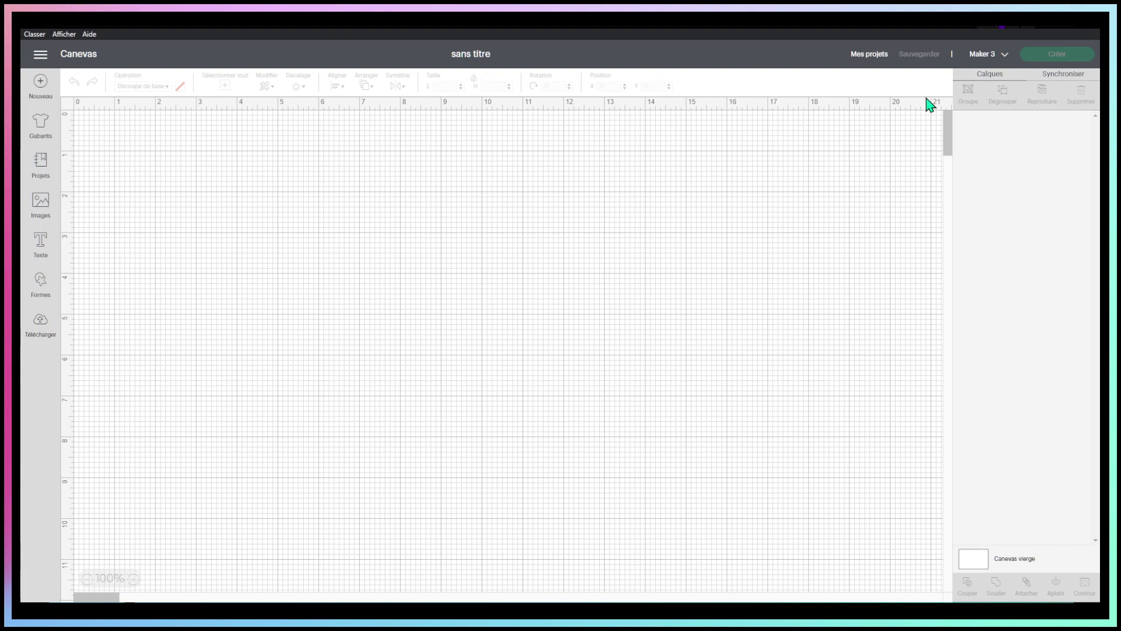
Step: View the saved projects and return to the blank canvas
{"action": "left_click", "coordinate": [863, 59]}
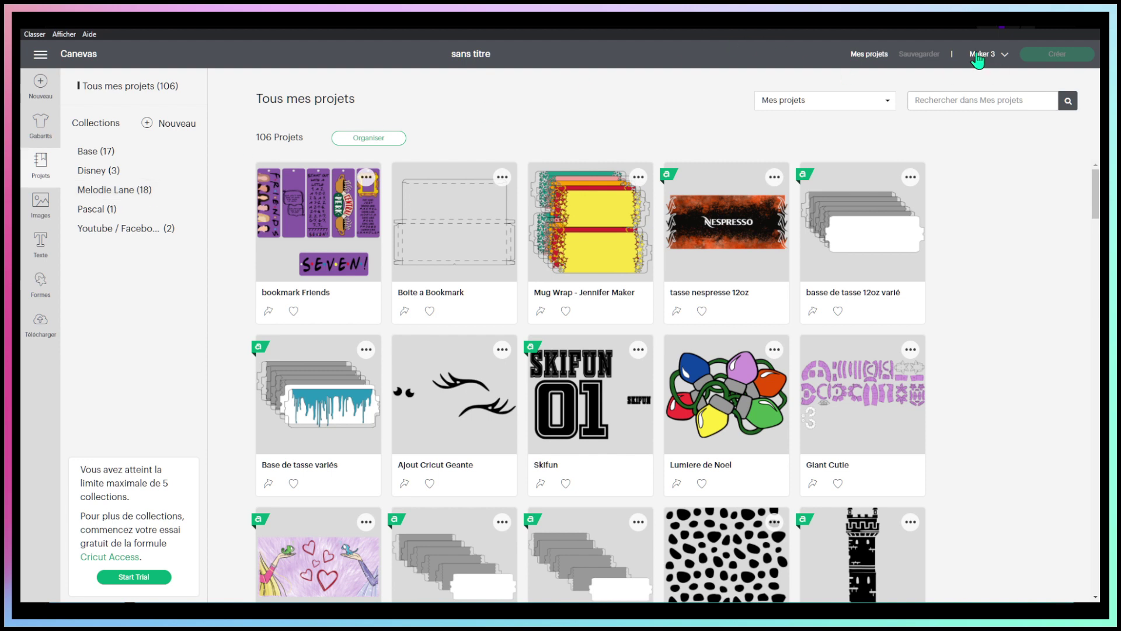
{"action": "left_click", "coordinate": [33, 94]}
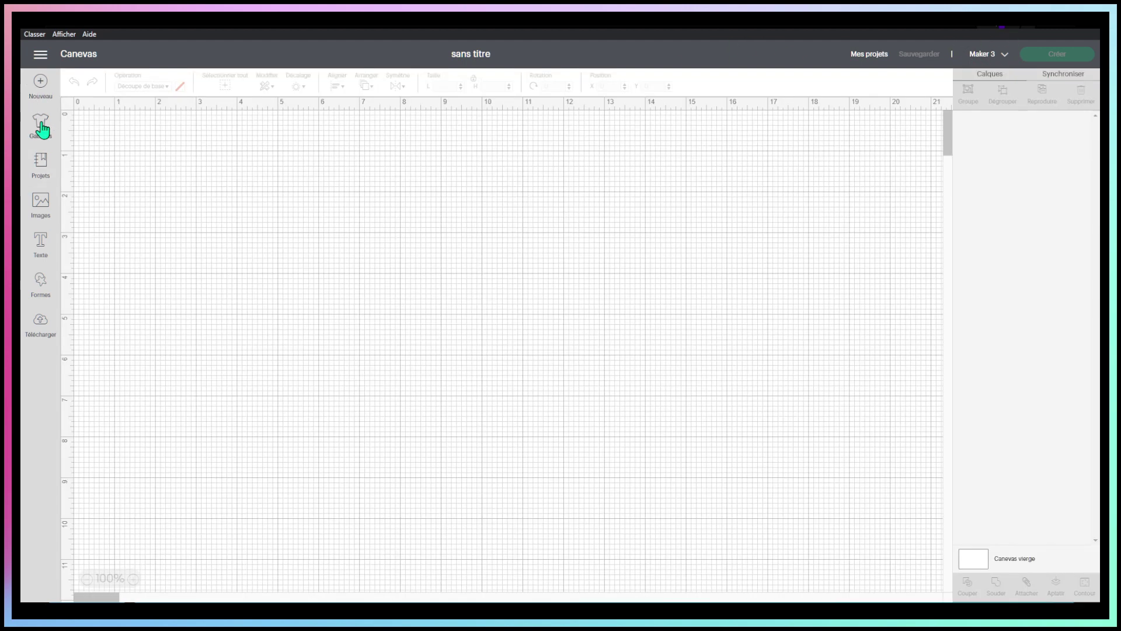
Step: Check the available machine choices and the colour synchronisation information, ending back on the layers view
{"action": "left_click", "coordinate": [984, 57]}
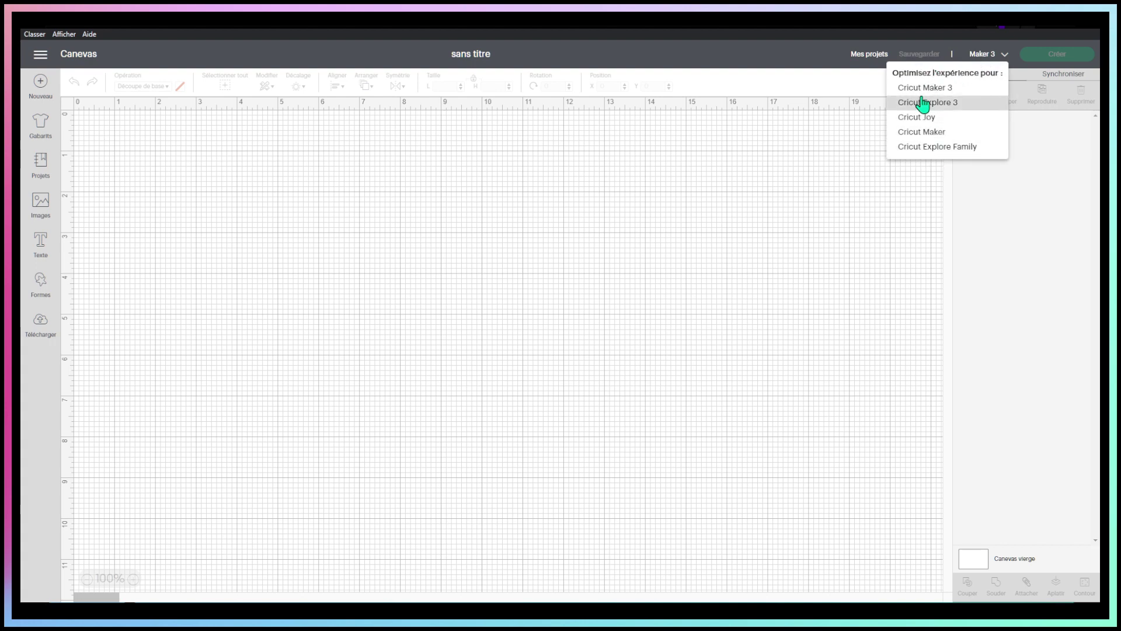
{"action": "left_click", "coordinate": [984, 54]}
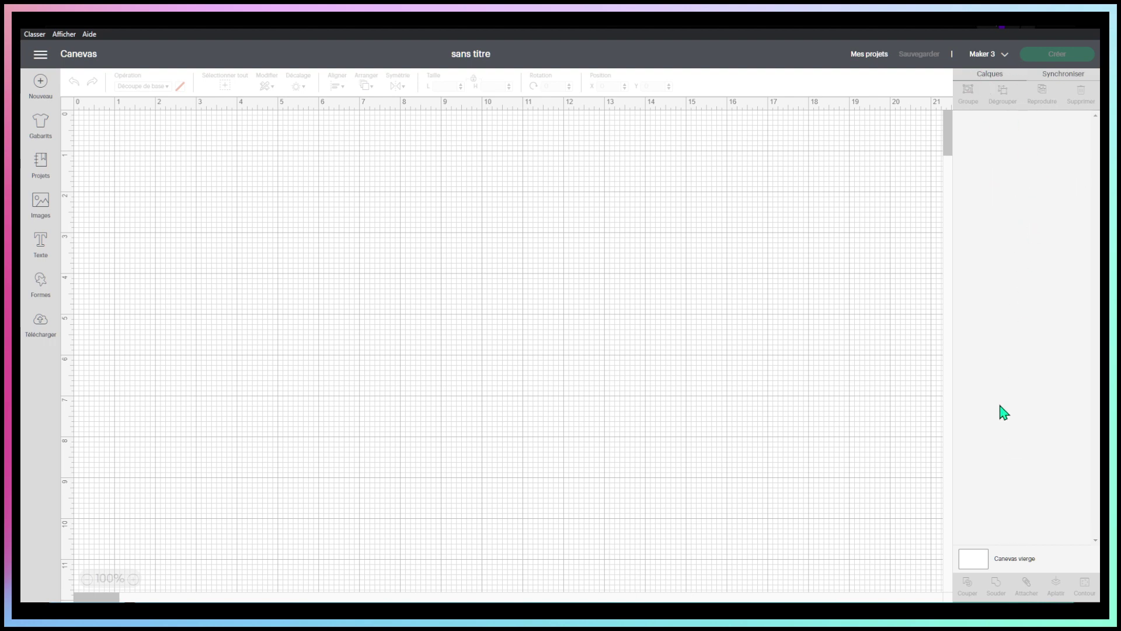
{"action": "left_click", "coordinate": [1060, 82]}
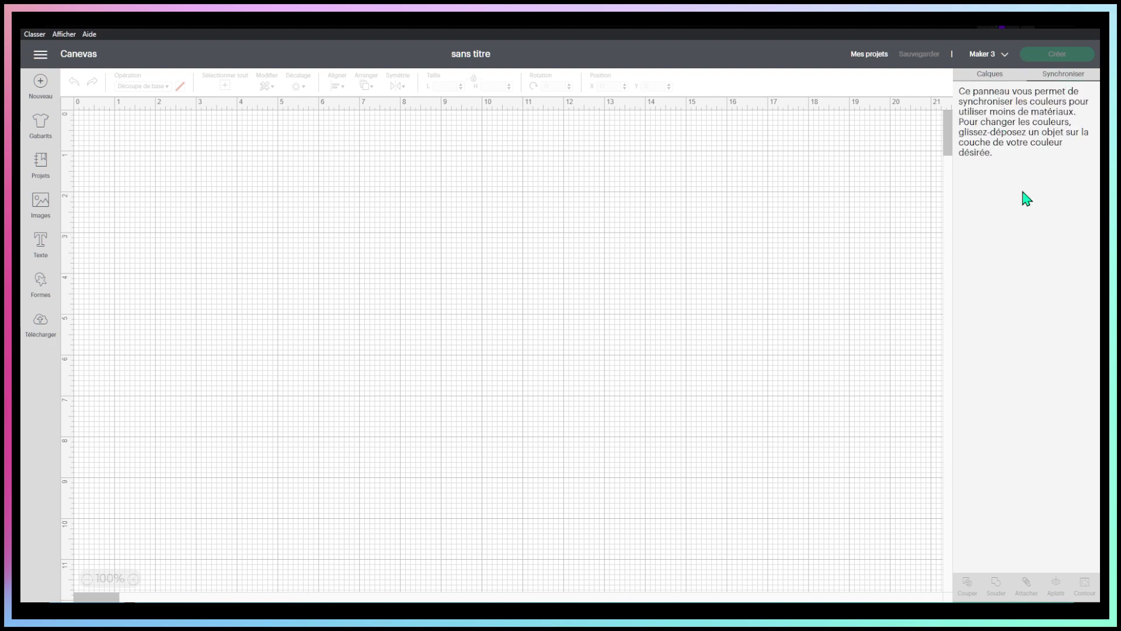
{"action": "left_click", "coordinate": [990, 74]}
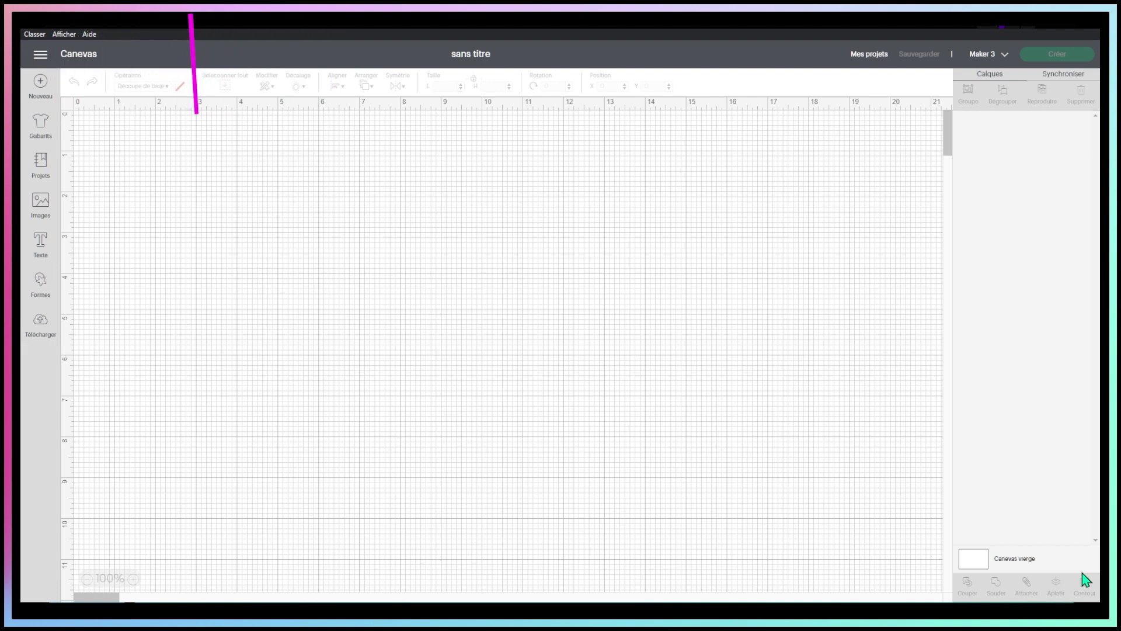
Step: Set the blank canvas background colour to light green from the material colours
{"action": "left_click", "coordinate": [971, 566]}
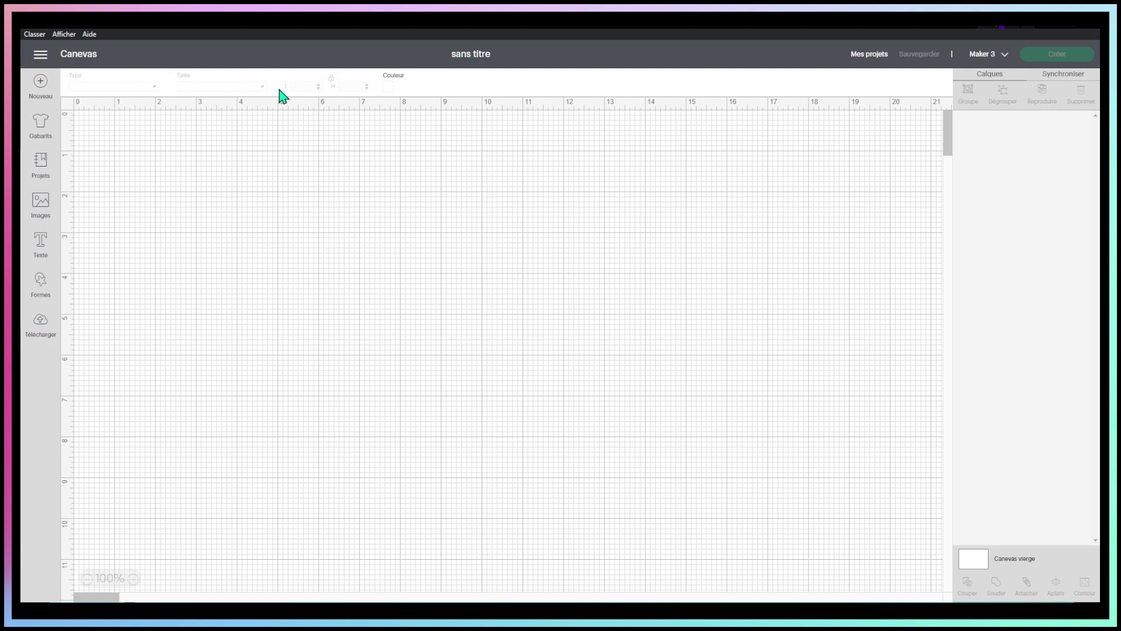
{"action": "left_click", "coordinate": [388, 87]}
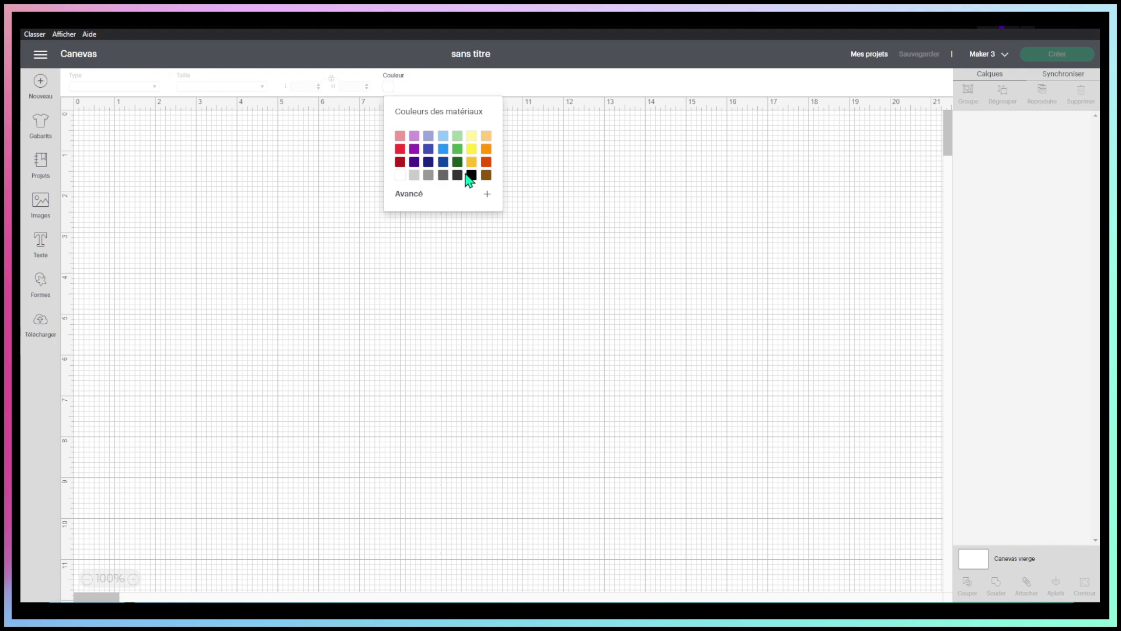
{"action": "left_click", "coordinate": [460, 144]}
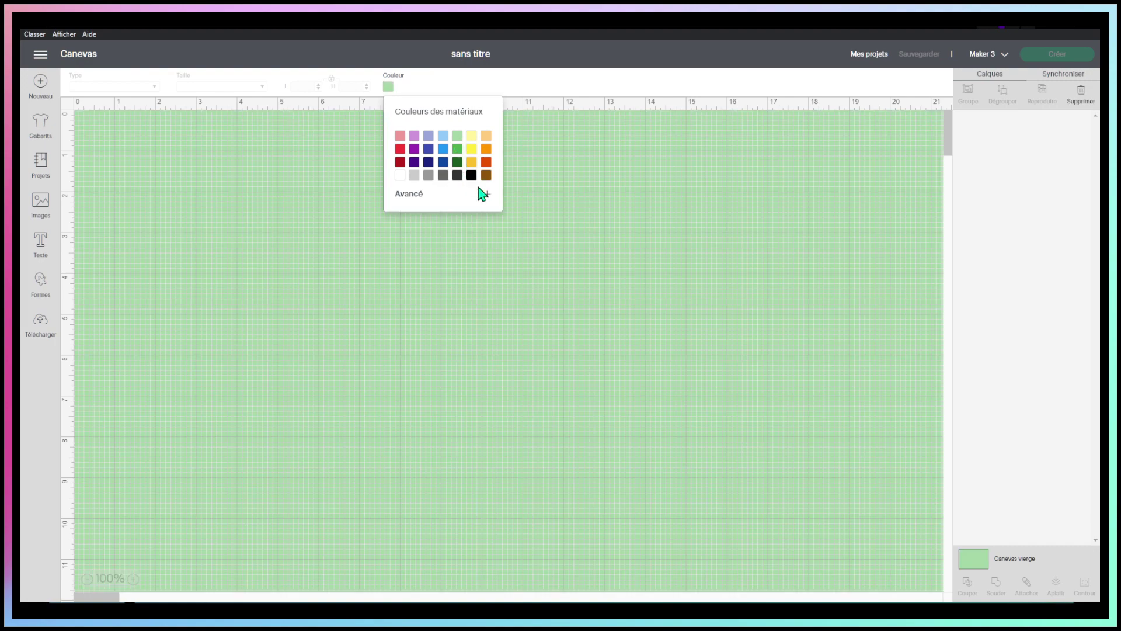
{"action": "left_click", "coordinate": [570, 84]}
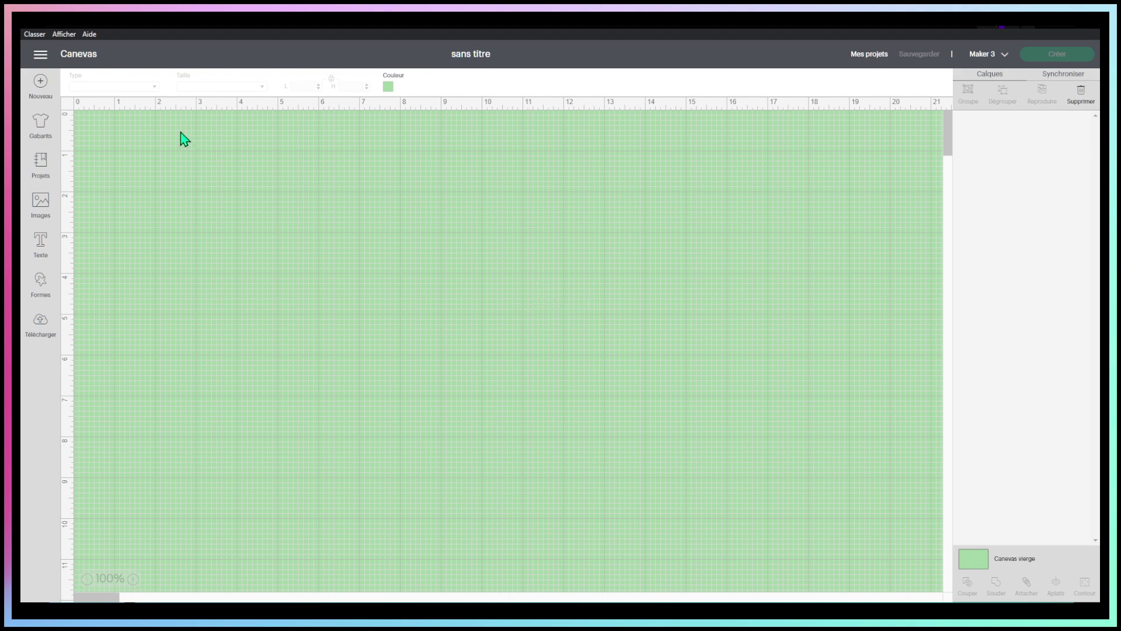
{"action": "left_click", "coordinate": [69, 103]}
Step: Browse the project templates and place the Classic t-shirts template on the canvas
{"action": "left_click", "coordinate": [42, 124]}
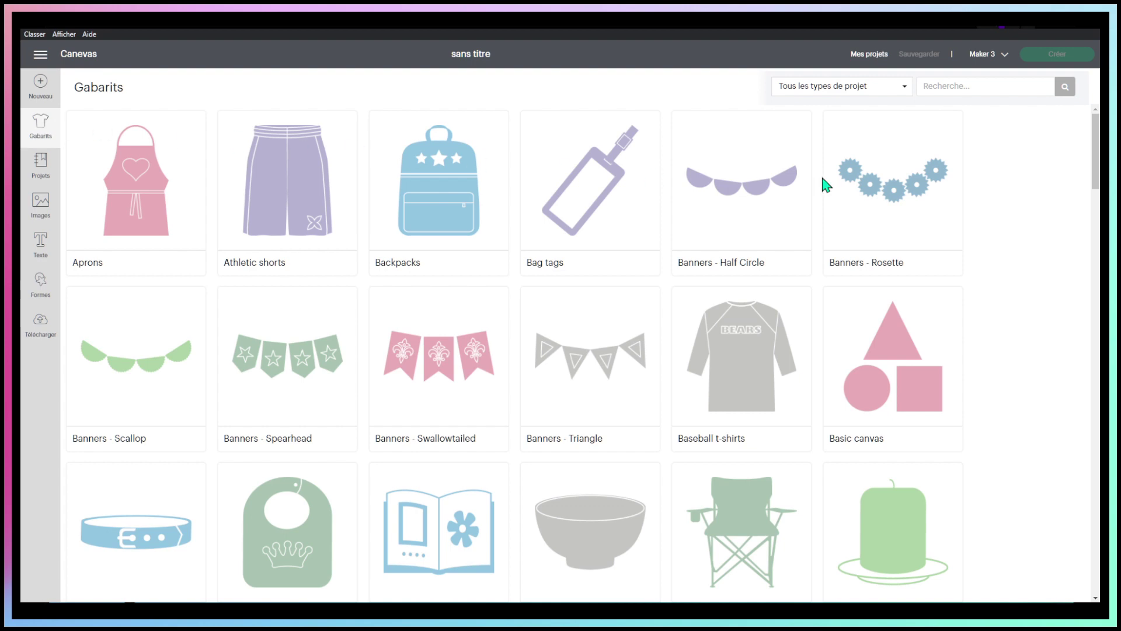
{"action": "scroll", "coordinate": [875, 345], "scroll_direction": "down", "scroll_amount": 6}
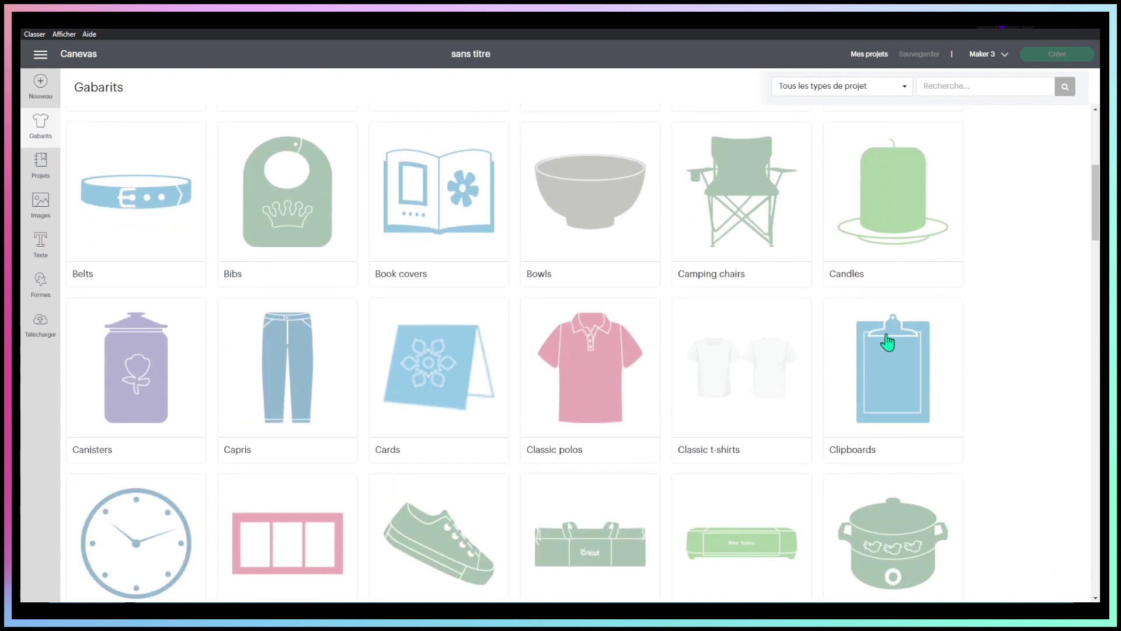
{"action": "scroll", "coordinate": [551, 294], "scroll_direction": "down", "scroll_amount": 1}
{"action": "scroll", "coordinate": [552, 294], "scroll_direction": "down", "scroll_amount": 20}
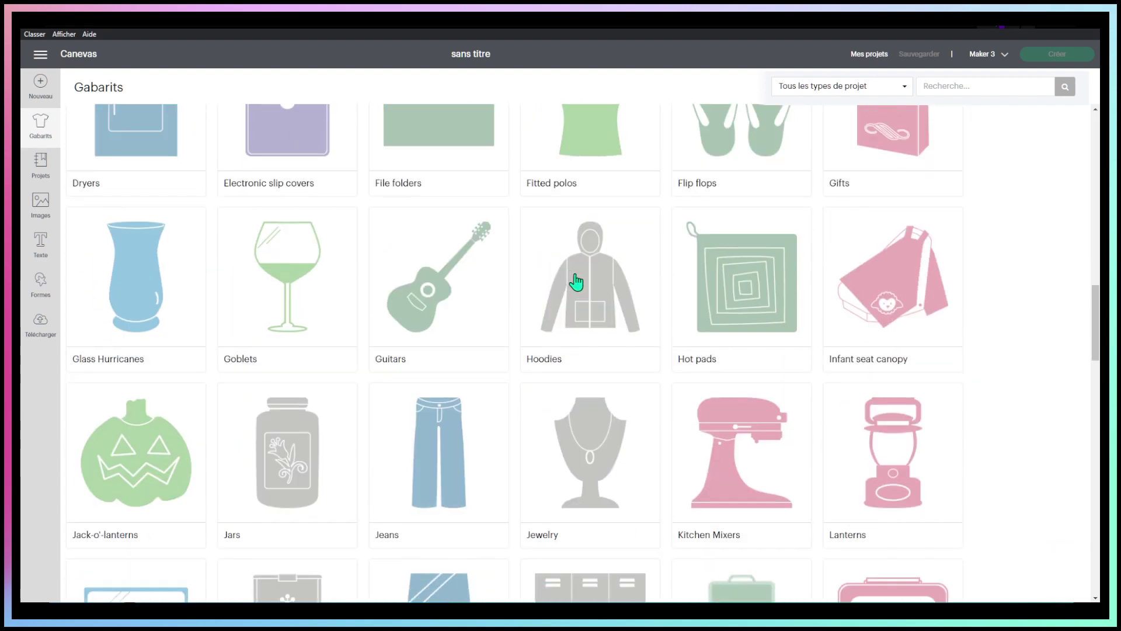
{"action": "scroll", "coordinate": [572, 270], "scroll_direction": "up", "scroll_amount": 20}
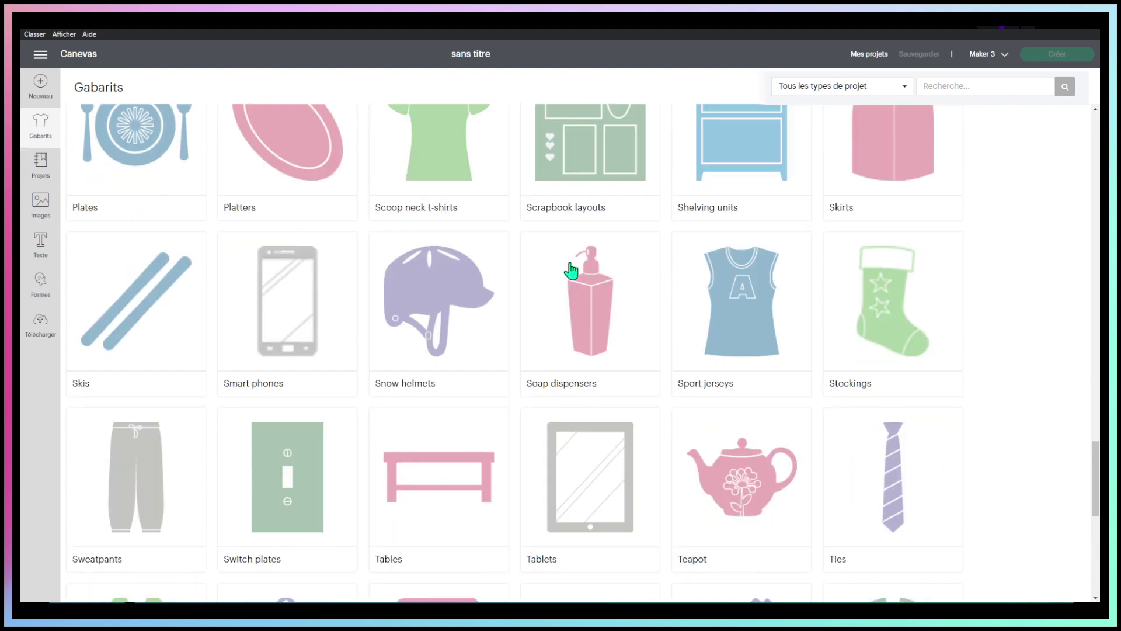
{"action": "scroll", "coordinate": [571, 270], "scroll_direction": "up", "scroll_amount": 8}
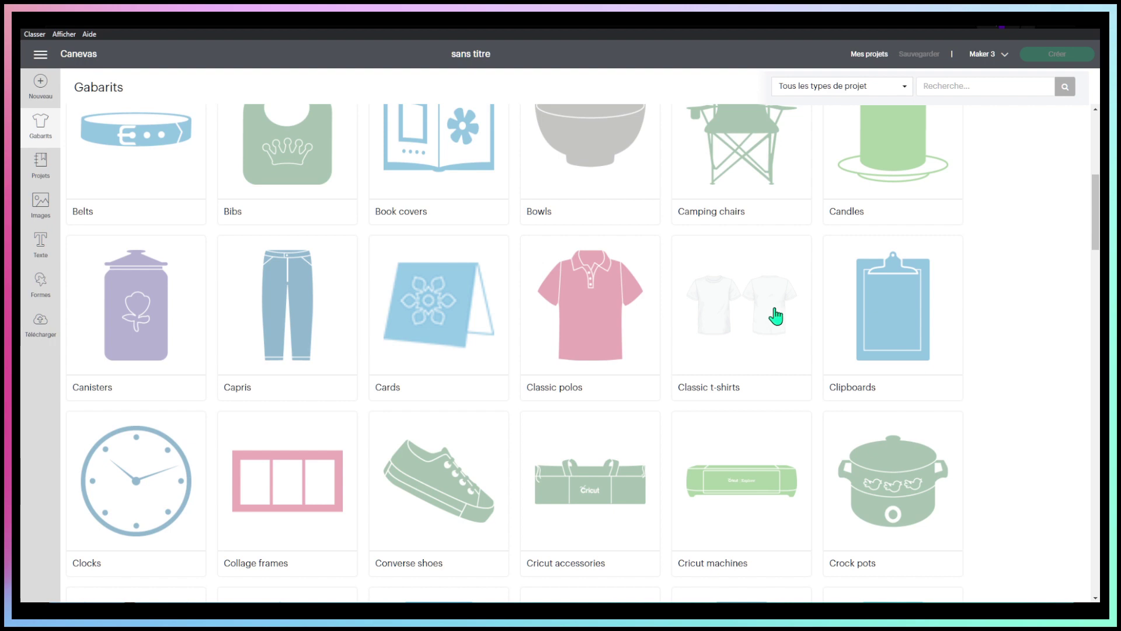
{"action": "left_click", "coordinate": [752, 320]}
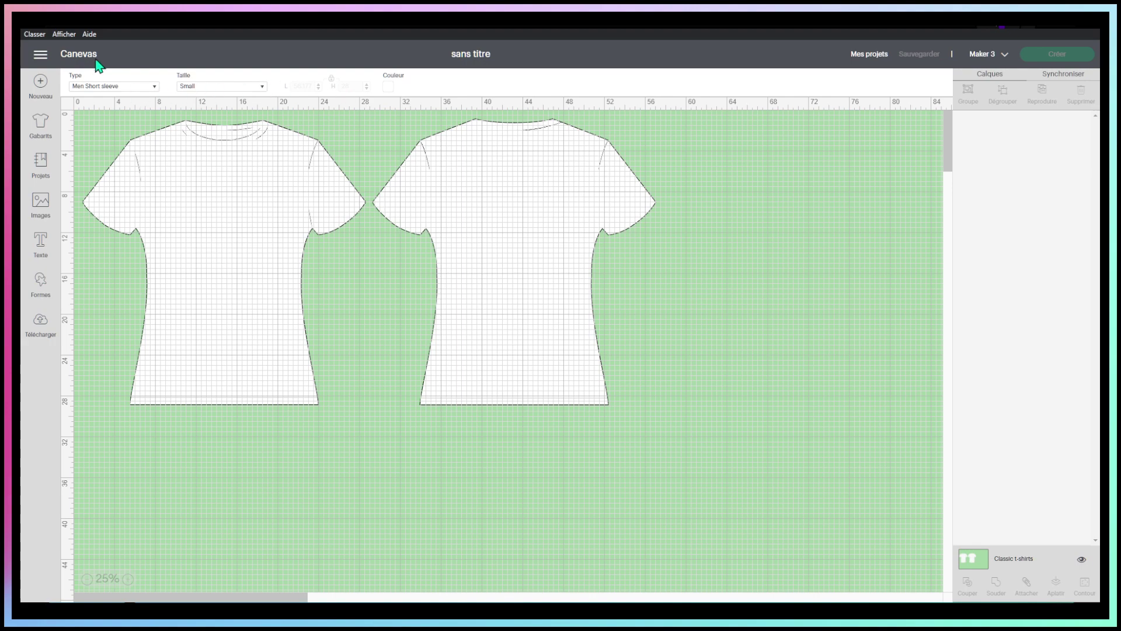
Step: Try the Toddler type on the t-shirt template and change it to Women Short sleeve
{"action": "left_click", "coordinate": [112, 86]}
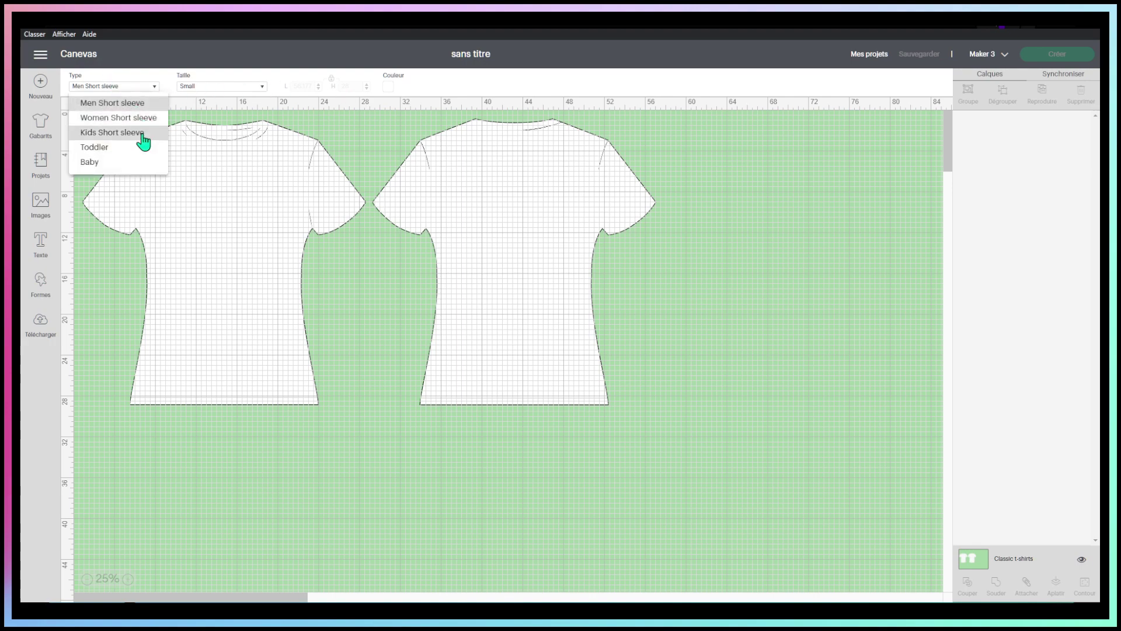
{"action": "left_click", "coordinate": [115, 149]}
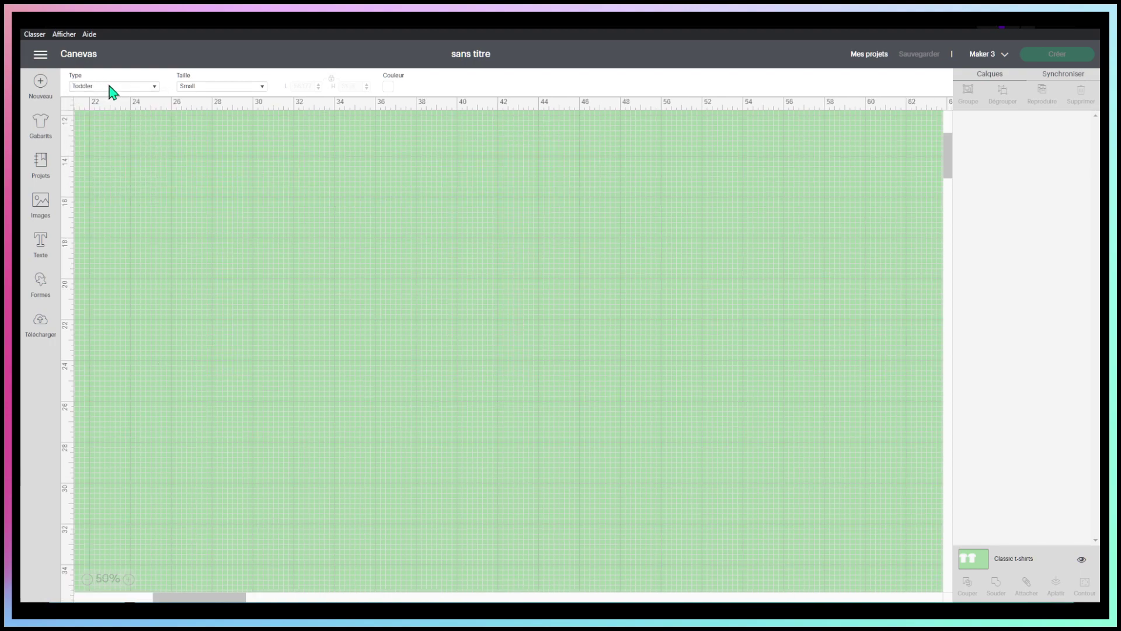
{"action": "left_click", "coordinate": [153, 88]}
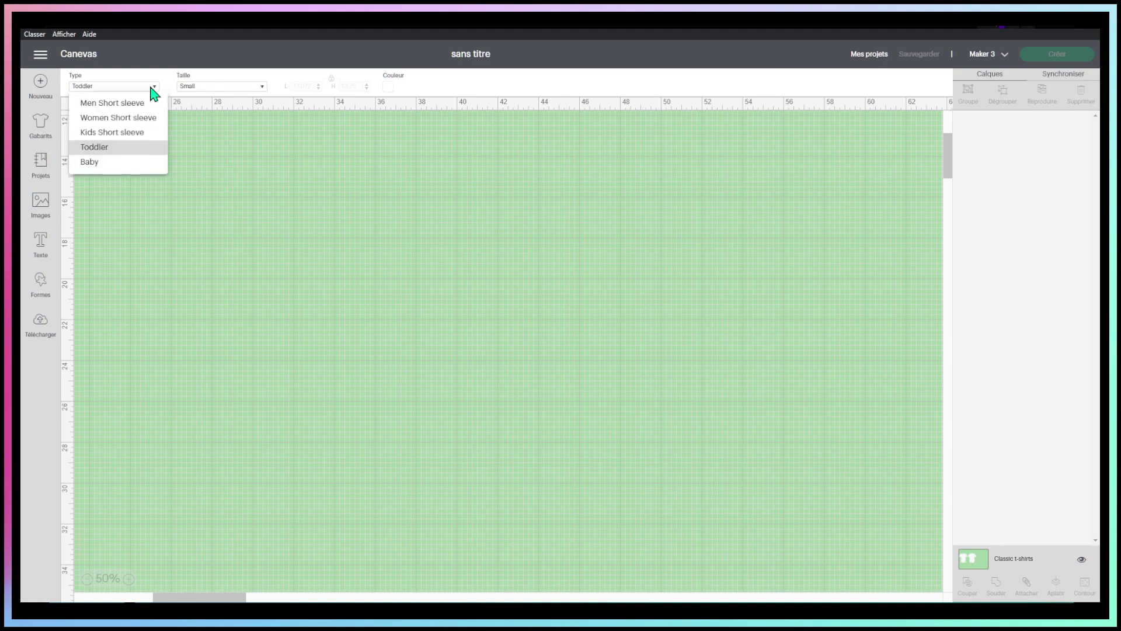
{"action": "left_click", "coordinate": [142, 120]}
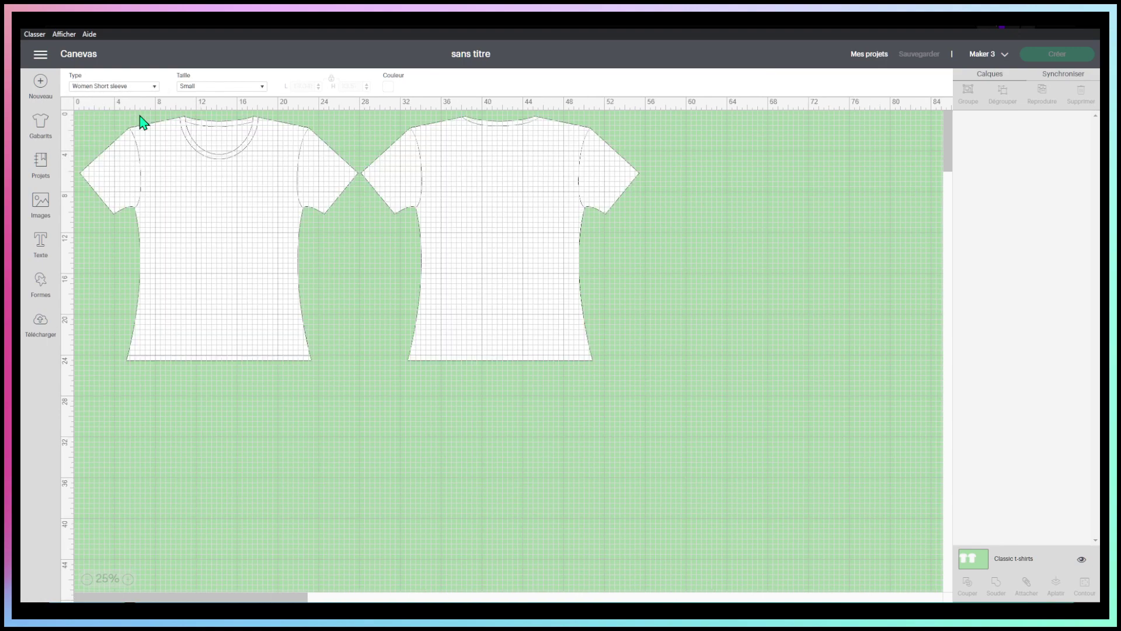
Step: Set the t-shirt template's size to XX-large and its colour to yellow
{"action": "left_click", "coordinate": [240, 89]}
{"action": "left_click", "coordinate": [211, 178]}
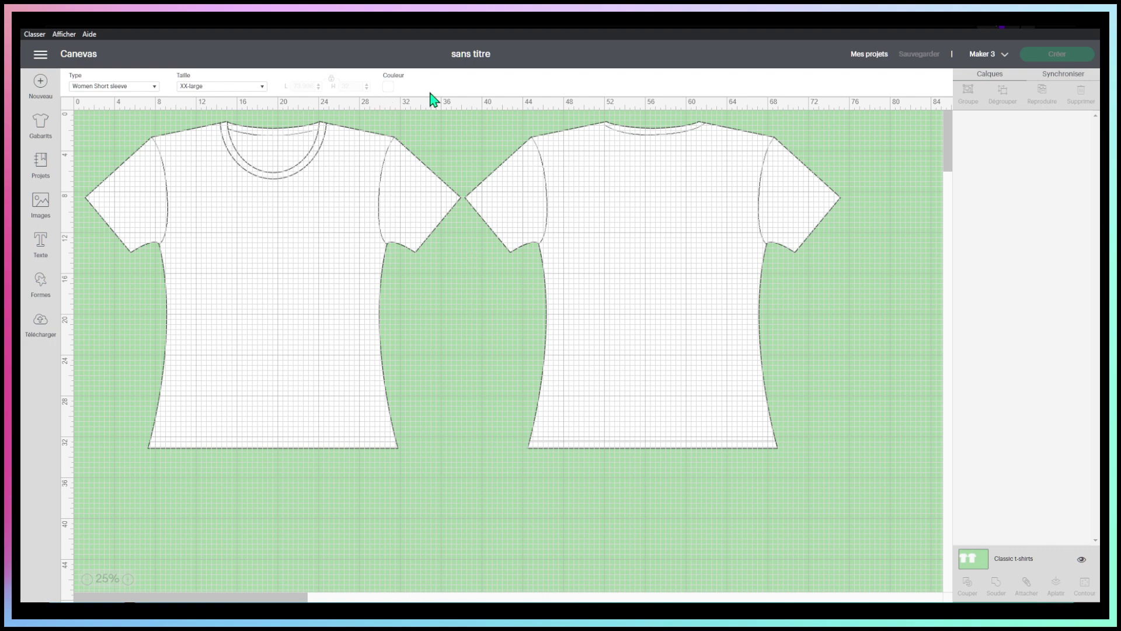
{"action": "left_click", "coordinate": [389, 88]}
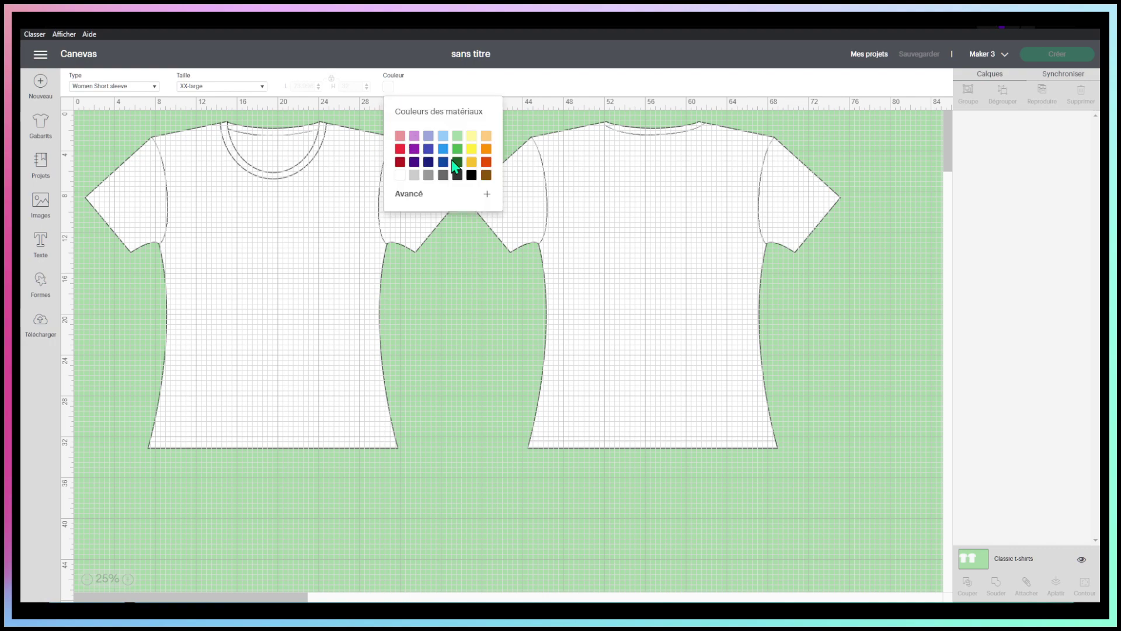
{"action": "left_click", "coordinate": [473, 156]}
{"action": "left_click", "coordinate": [362, 286]}
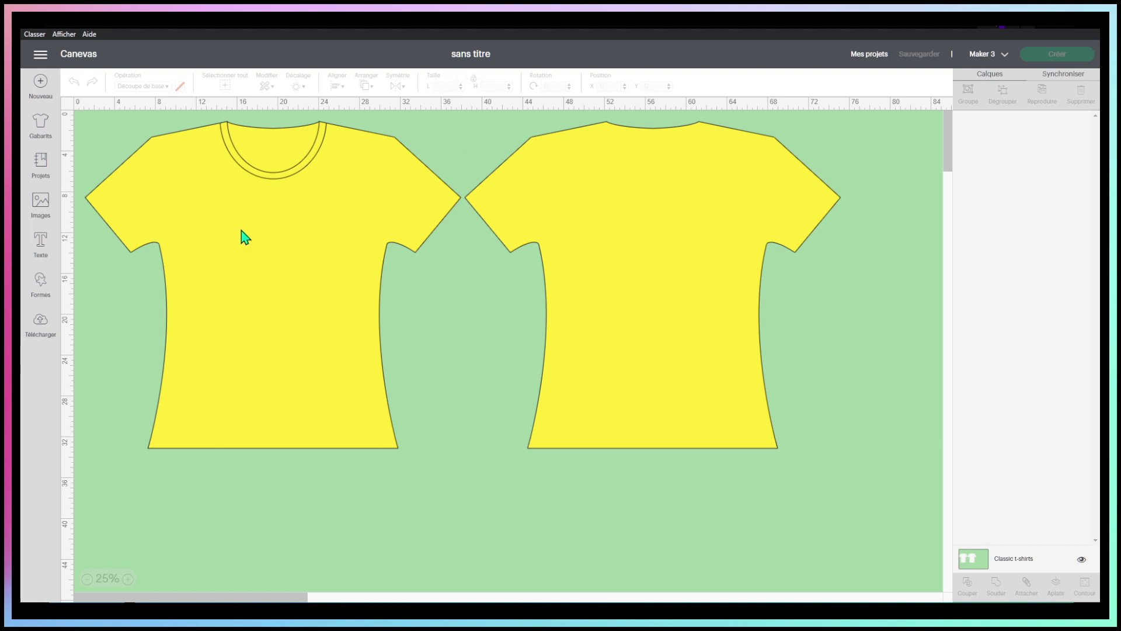
Step: Select the Classic t-shirts template and set its size to Custom
{"action": "left_click", "coordinate": [984, 563]}
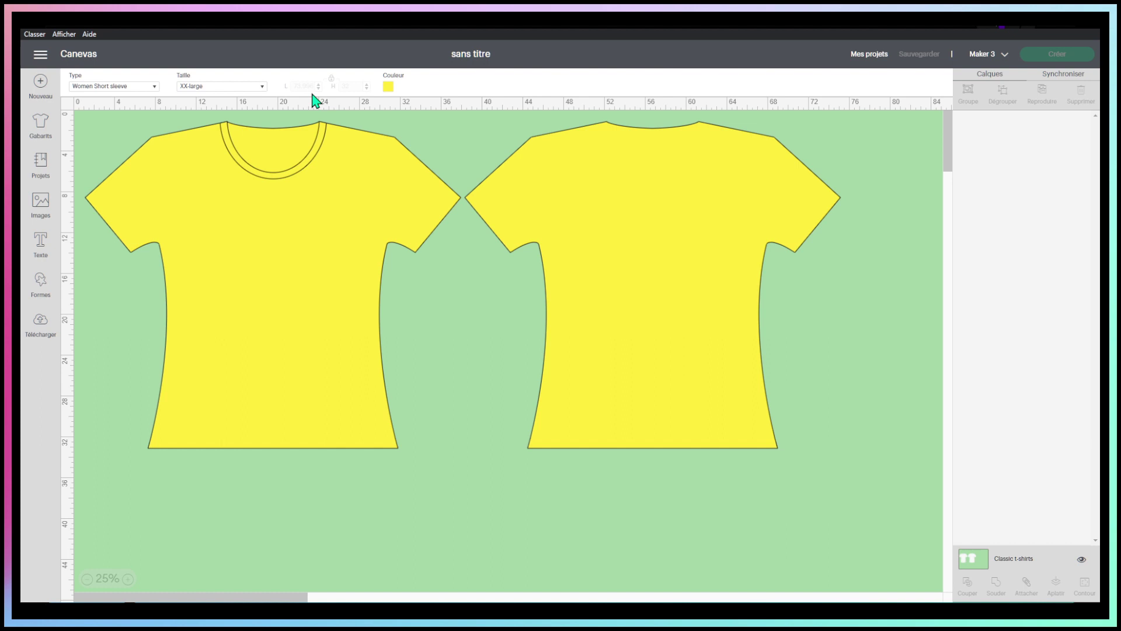
{"action": "left_click", "coordinate": [215, 88]}
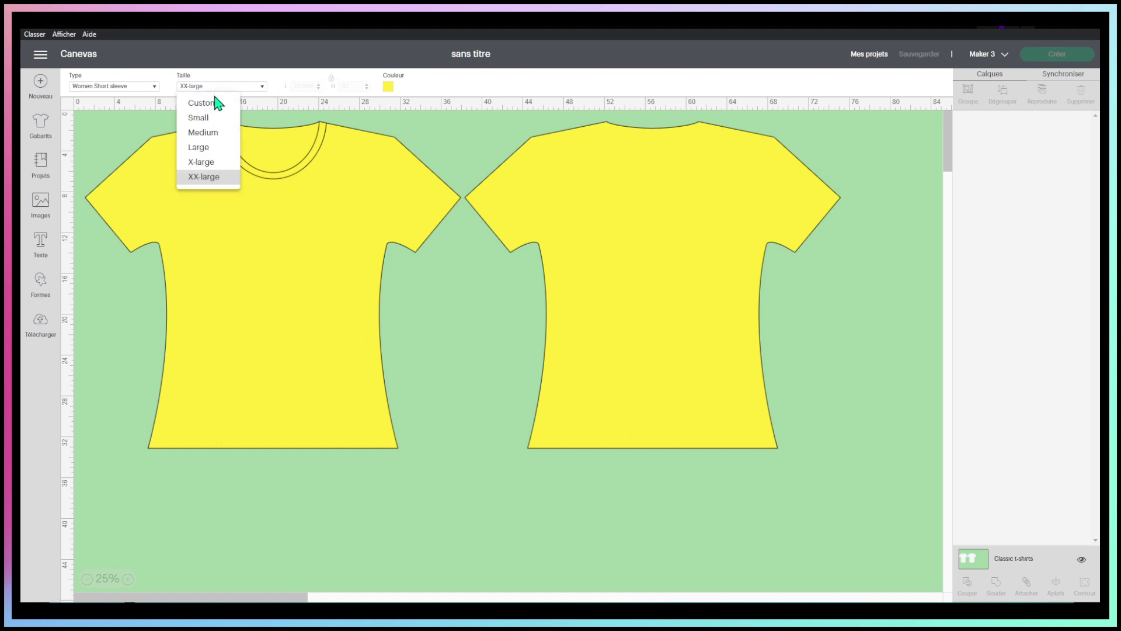
{"action": "left_click", "coordinate": [203, 102]}
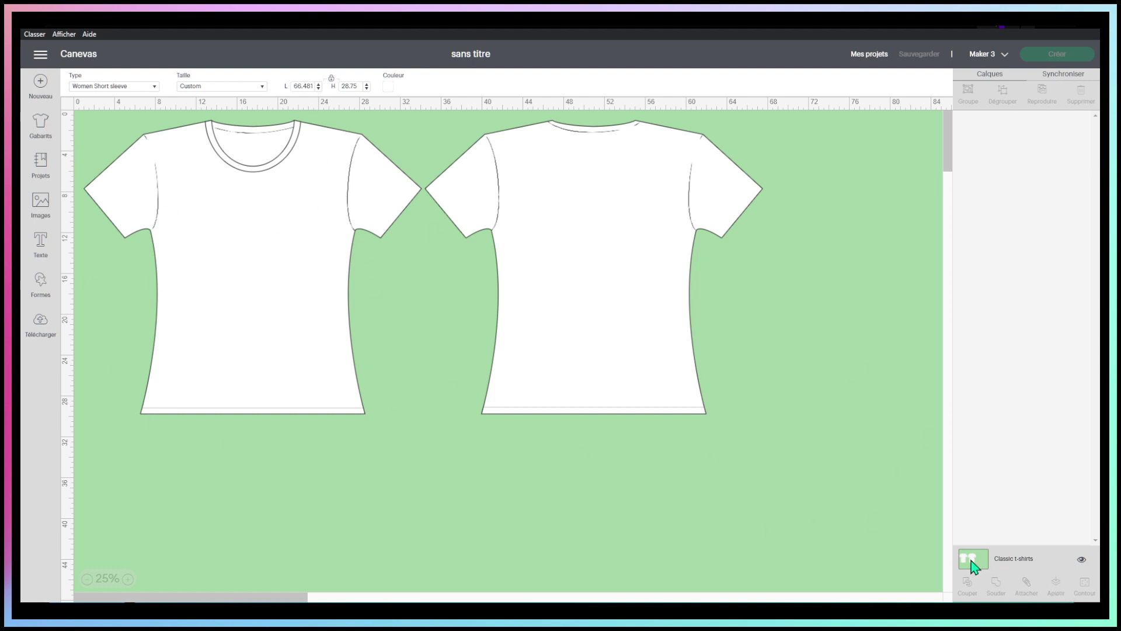
Step: Toggle the visibility of the Classic t-shirts template and leave it hidden
{"action": "left_click", "coordinate": [1082, 560]}
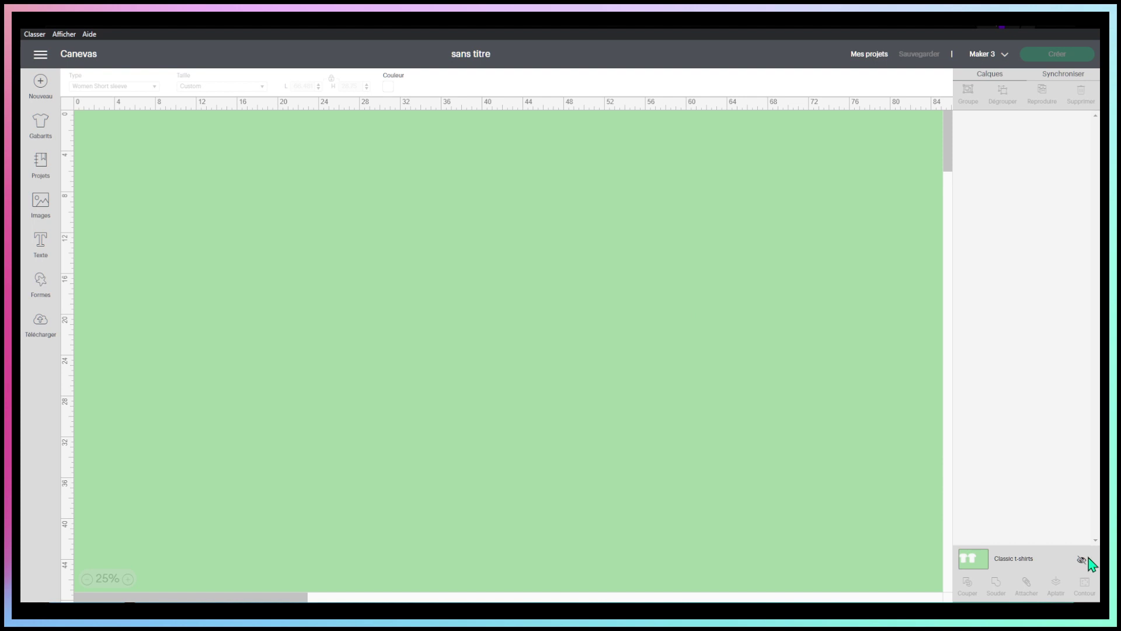
{"action": "left_click", "coordinate": [1082, 559]}
{"action": "left_click", "coordinate": [1081, 560]}
{"action": "left_click", "coordinate": [1081, 560]}
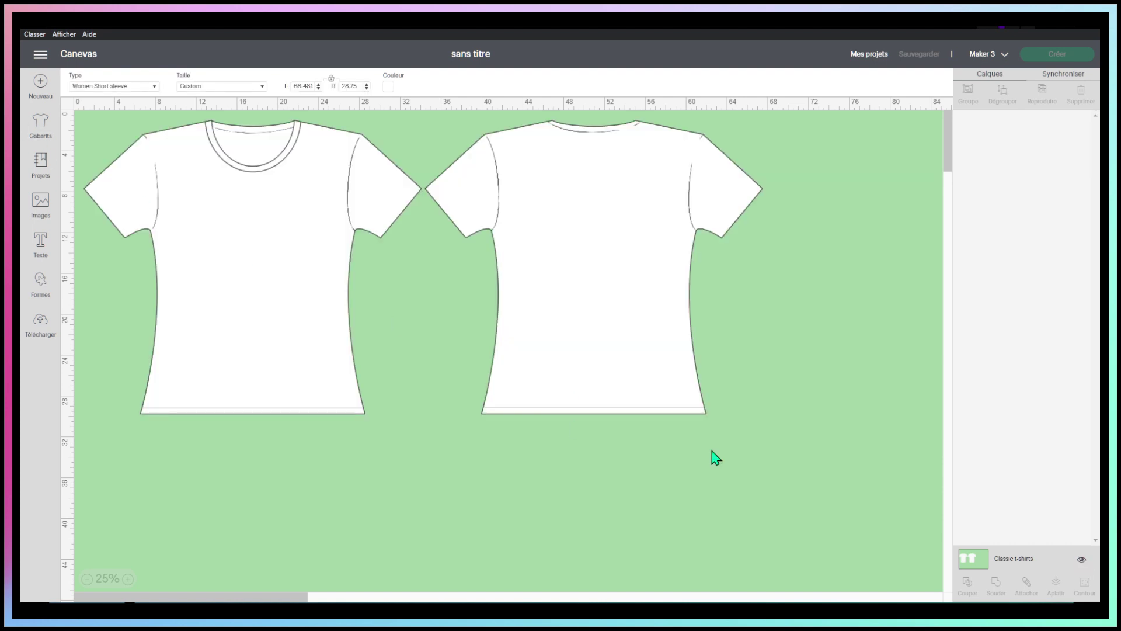
{"action": "left_click", "coordinate": [1082, 560]}
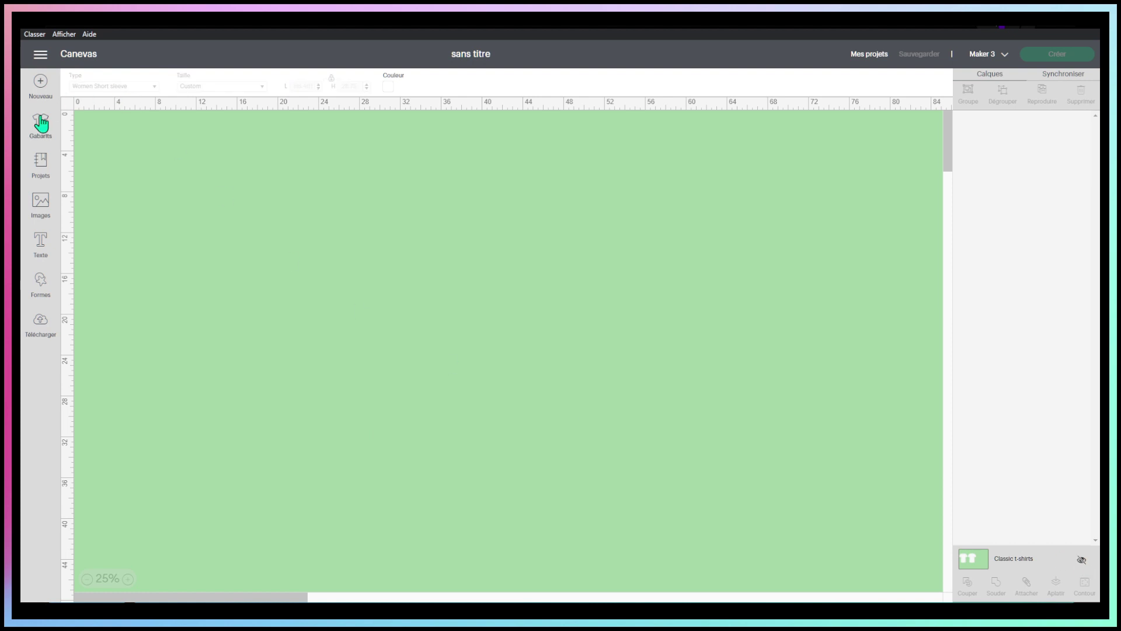
Step: Browse the ready-made projects and look through the list of project categories without choosing one
{"action": "left_click", "coordinate": [41, 167]}
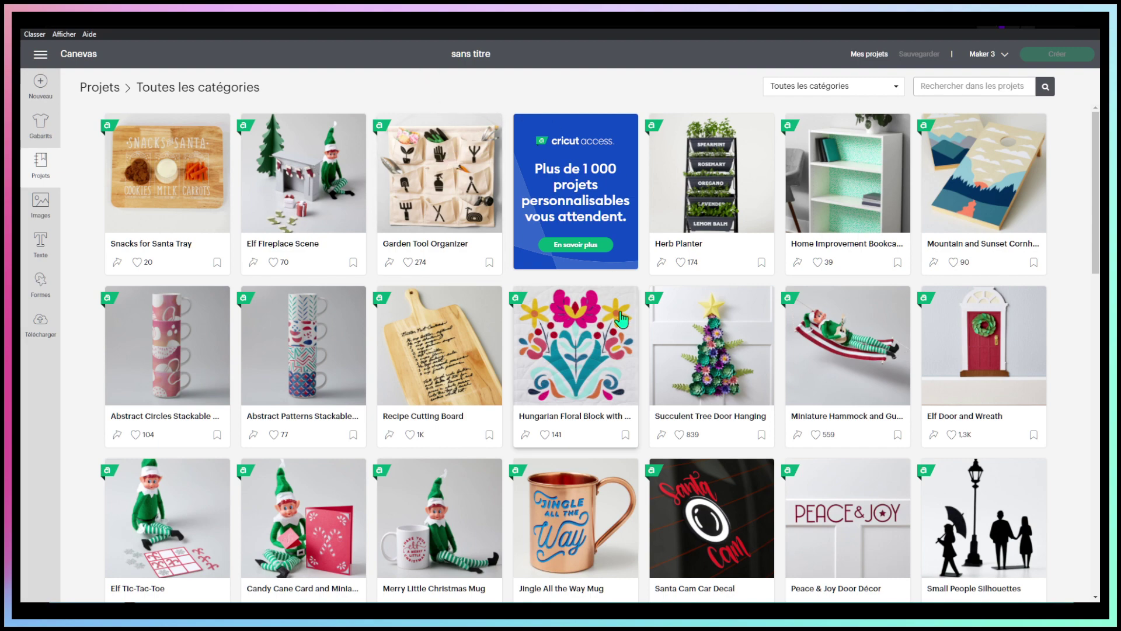
{"action": "scroll", "coordinate": [623, 315], "scroll_direction": "down", "scroll_amount": 15}
{"action": "scroll", "coordinate": [620, 314], "scroll_direction": "down", "scroll_amount": 2}
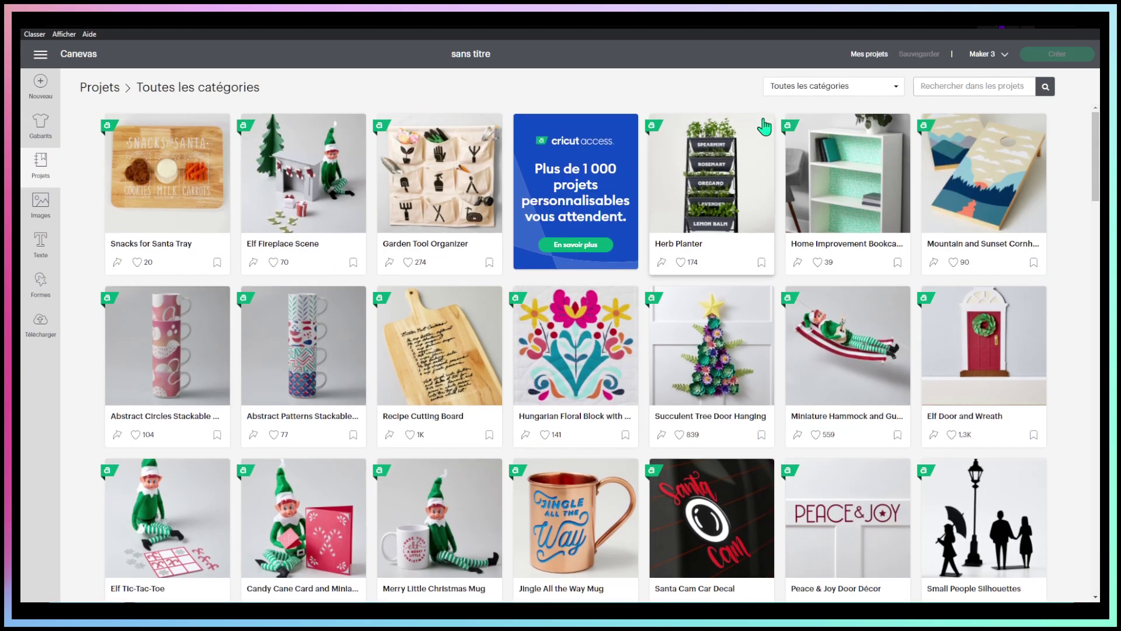
{"action": "left_click", "coordinate": [788, 85]}
{"action": "scroll", "coordinate": [831, 260], "scroll_direction": "down", "scroll_amount": 5}
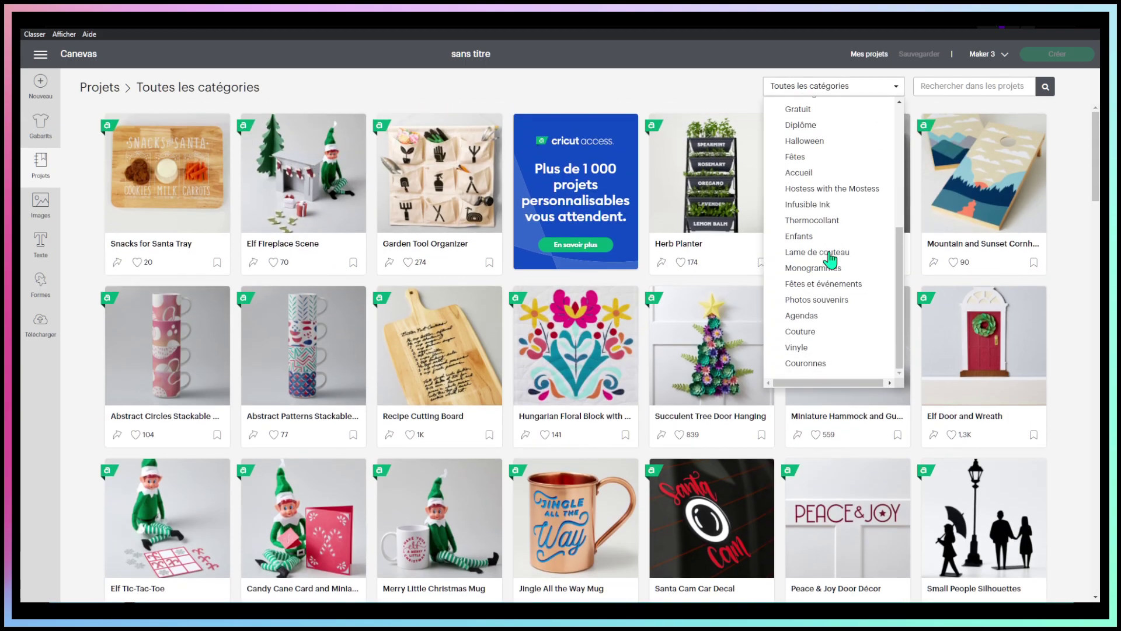
{"action": "scroll", "coordinate": [830, 336], "scroll_direction": "up", "scroll_amount": 5}
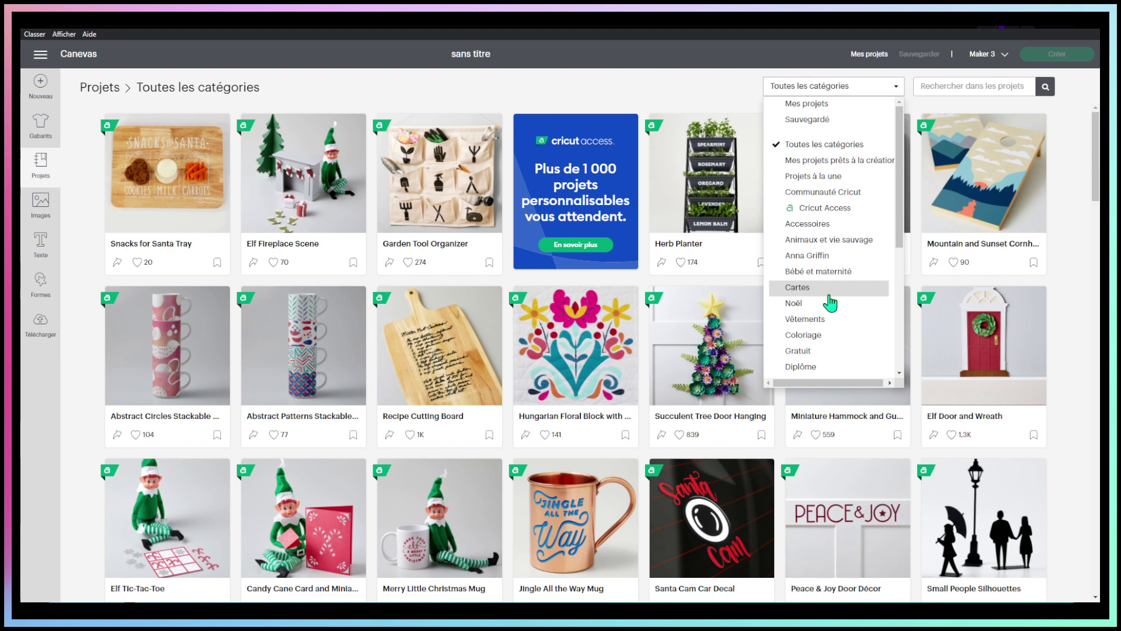
{"action": "left_click", "coordinate": [666, 87]}
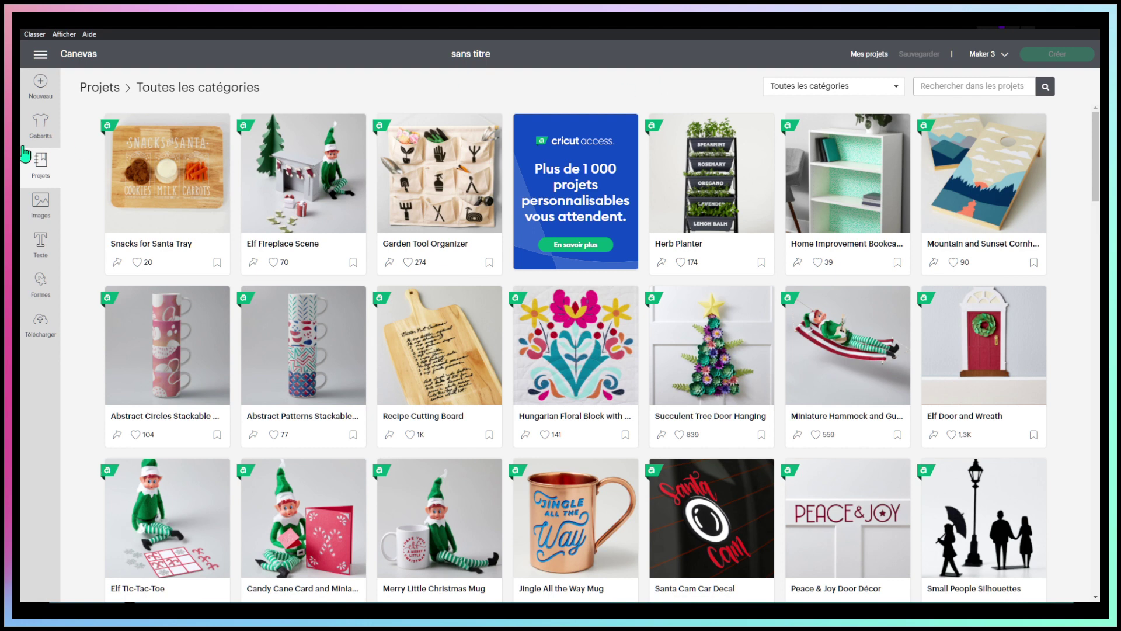
Step: Filter the image library to Gratuit and browse the Gratuit cette semaine category
{"action": "left_click", "coordinate": [40, 213]}
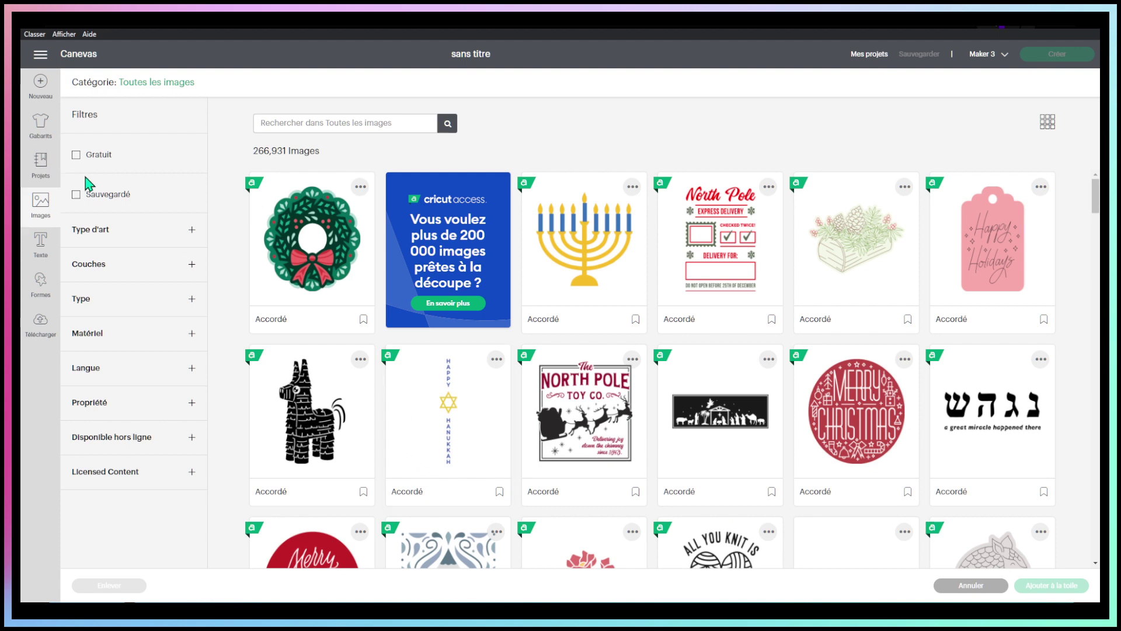
{"action": "left_click", "coordinate": [76, 155]}
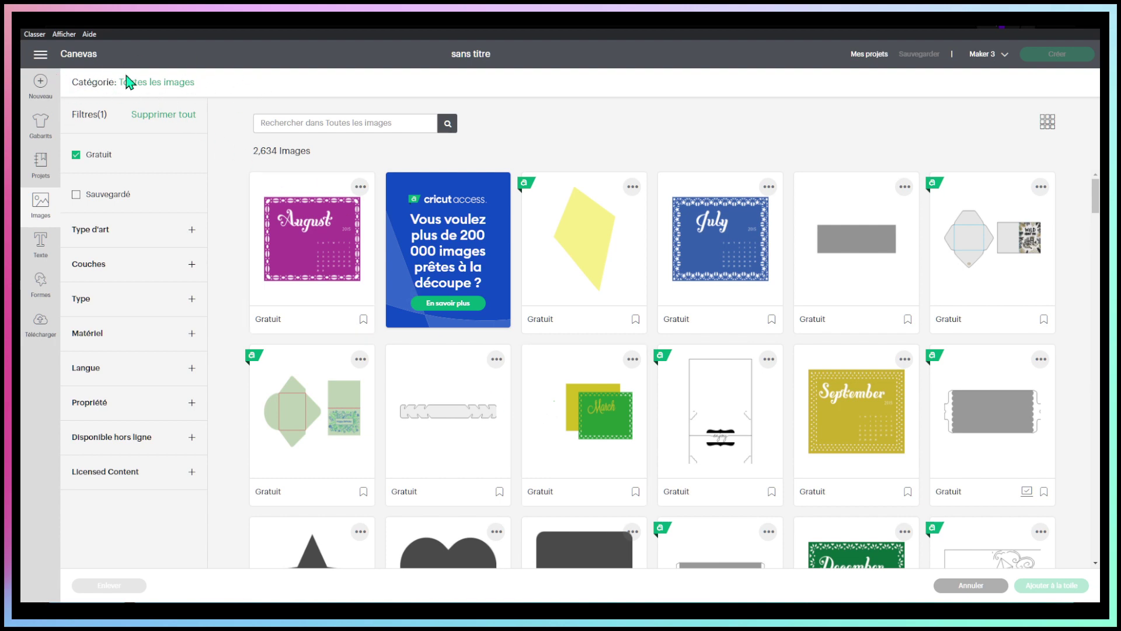
{"action": "left_click", "coordinate": [168, 88]}
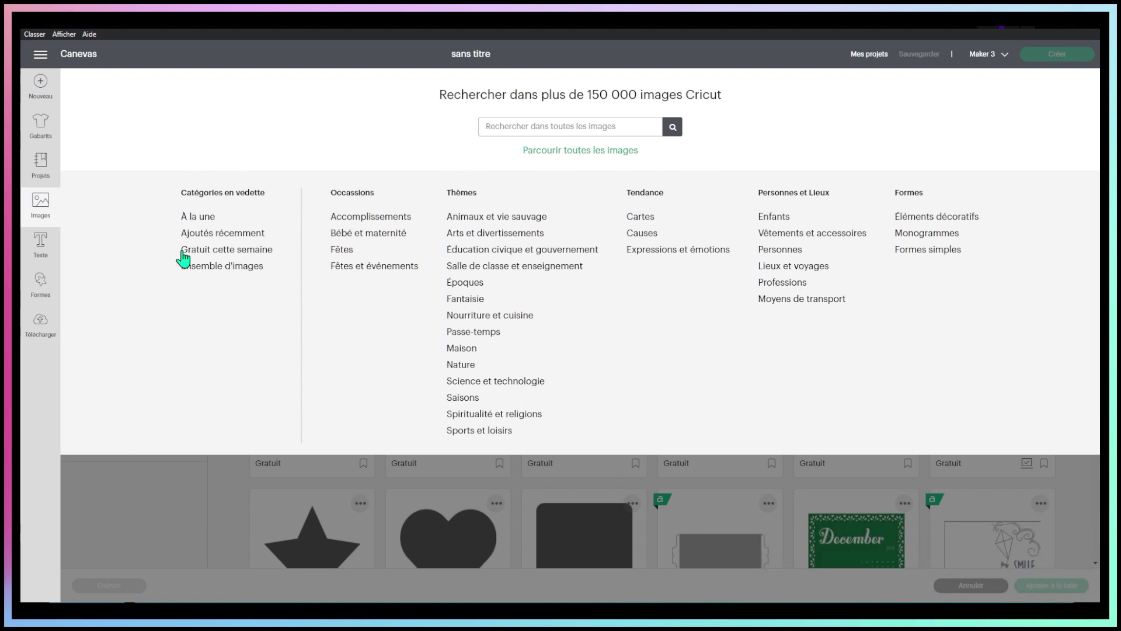
{"action": "left_click", "coordinate": [232, 251]}
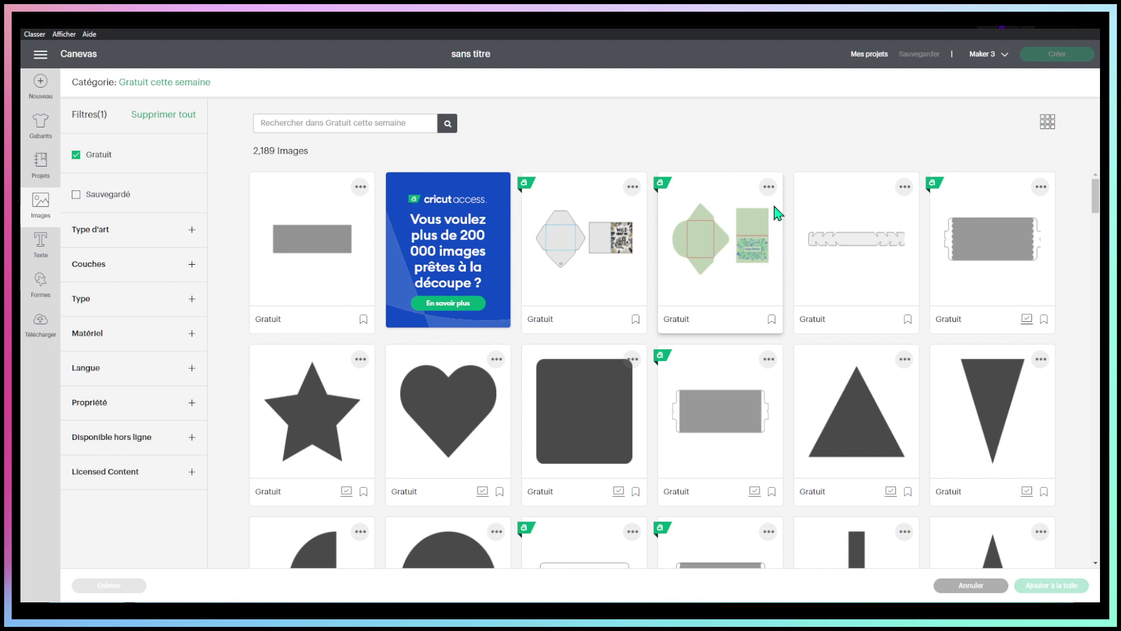
{"action": "scroll", "coordinate": [777, 213], "scroll_direction": "down", "scroll_amount": 10}
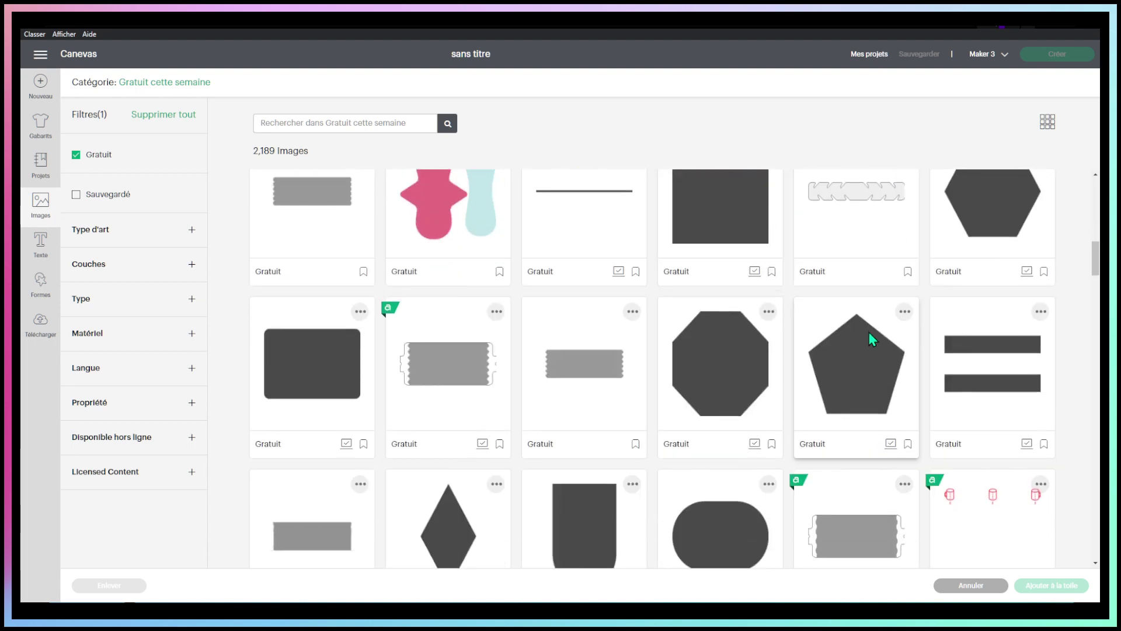
{"action": "scroll", "coordinate": [868, 332], "scroll_direction": "down", "scroll_amount": 8}
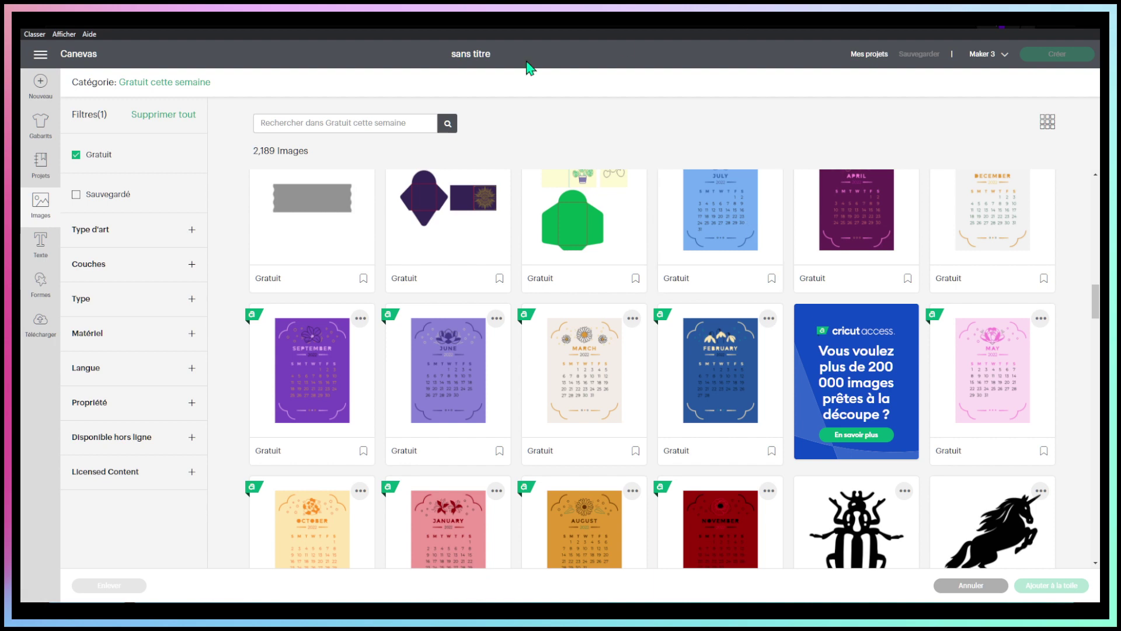
Step: Replace the Gratuit filter with Sauvegardé, then return to all images with no filter applied
{"action": "left_click", "coordinate": [163, 115]}
{"action": "left_click", "coordinate": [76, 195]}
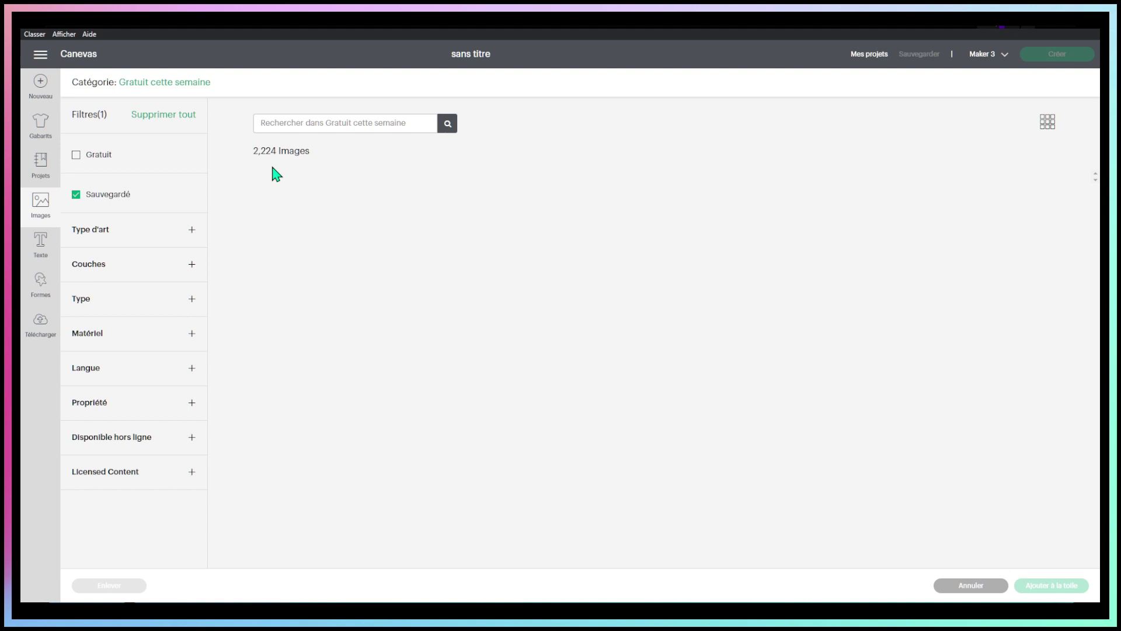
{"action": "left_click", "coordinate": [149, 82]}
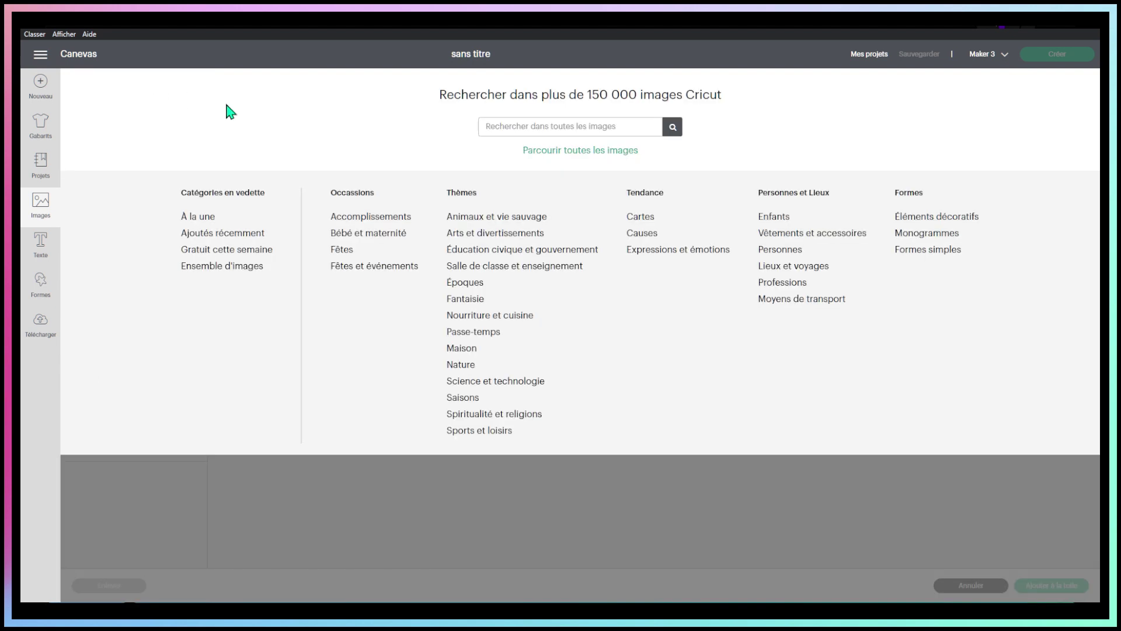
{"action": "left_click", "coordinate": [583, 151]}
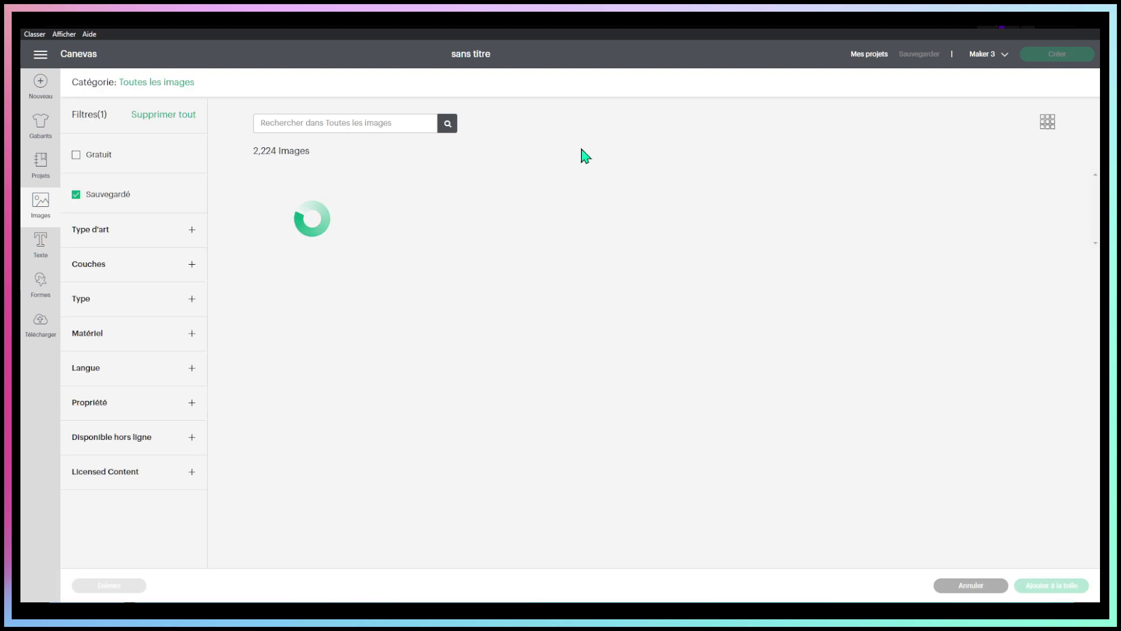
{"action": "left_click", "coordinate": [78, 197]}
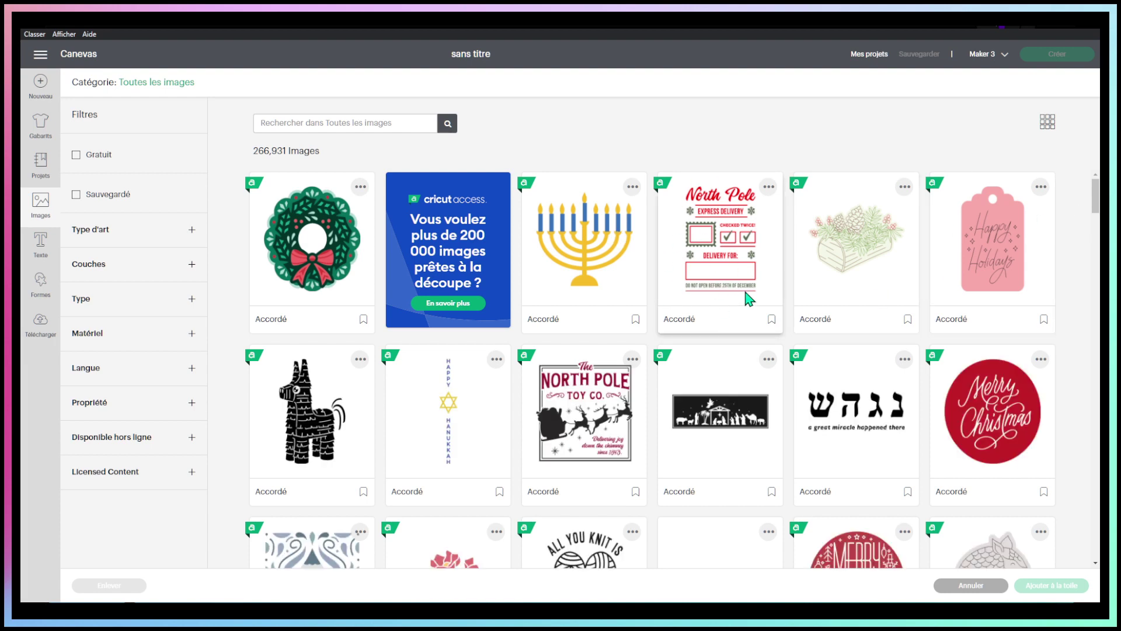
Step: Show the details of the North Pole Express Delivery image and highlight its image number
{"action": "left_click", "coordinate": [769, 188]}
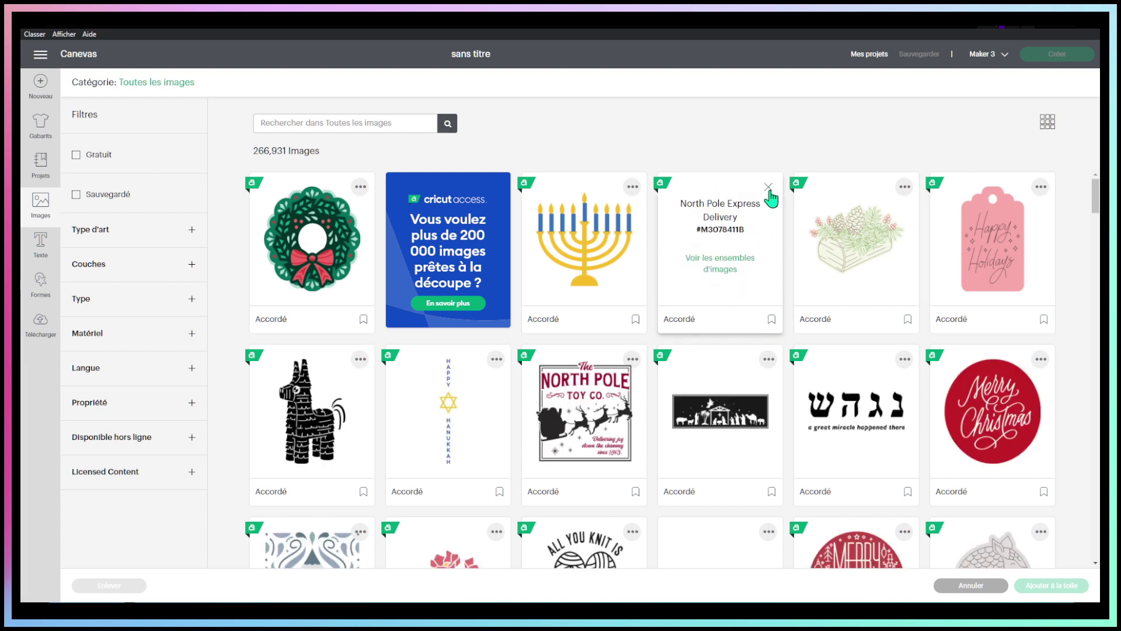
{"action": "left_click", "coordinate": [769, 188]}
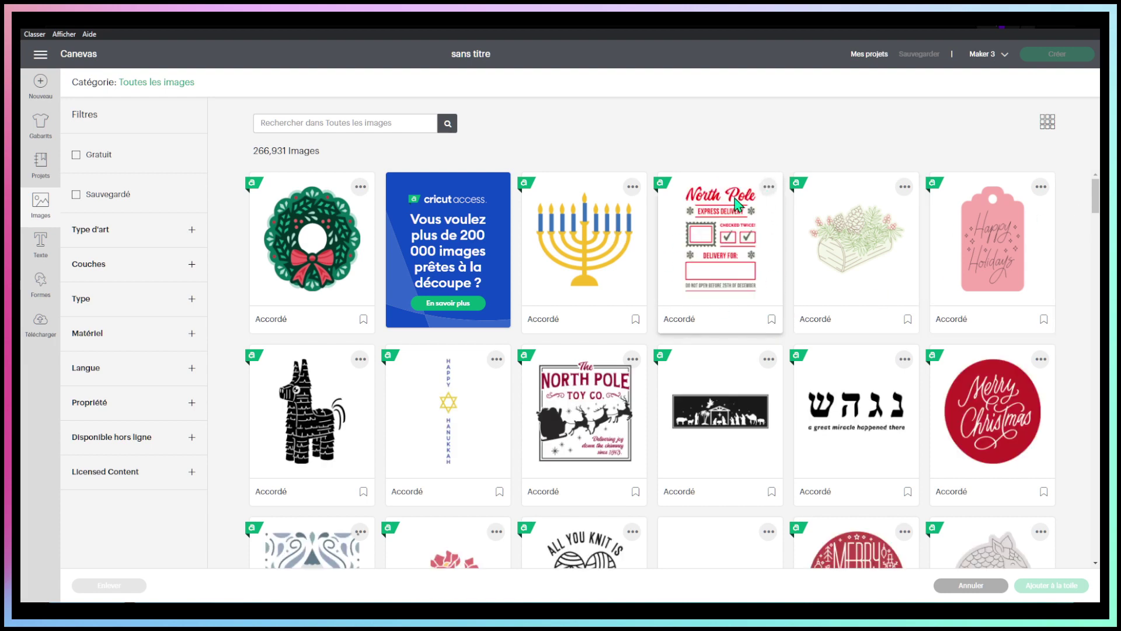
{"action": "left_click", "coordinate": [769, 188]}
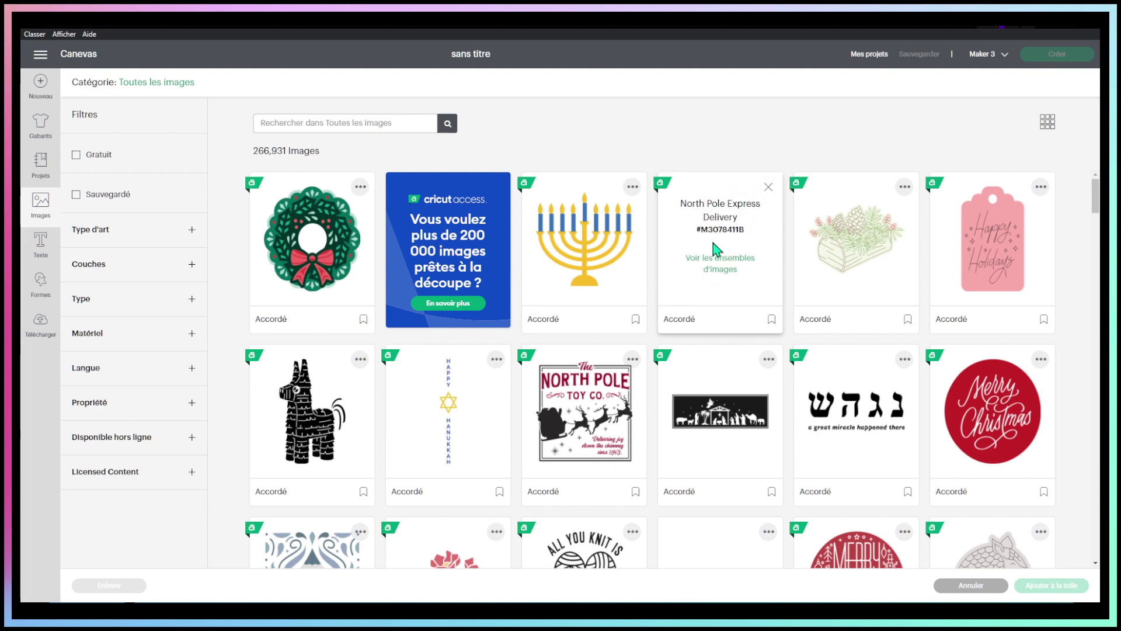
{"action": "left_click_drag", "start_coordinate": [698, 231], "coordinate": [739, 232]}
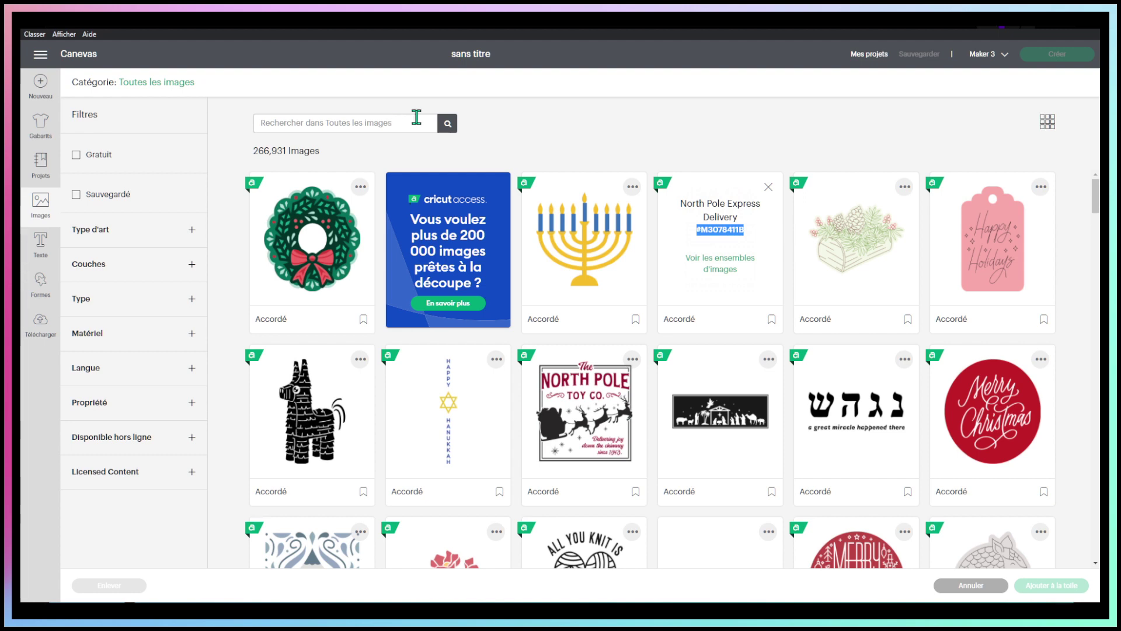
Step: Browse the image set that contains the North Pole Express Delivery image and return to all images
{"action": "left_click", "coordinate": [727, 266]}
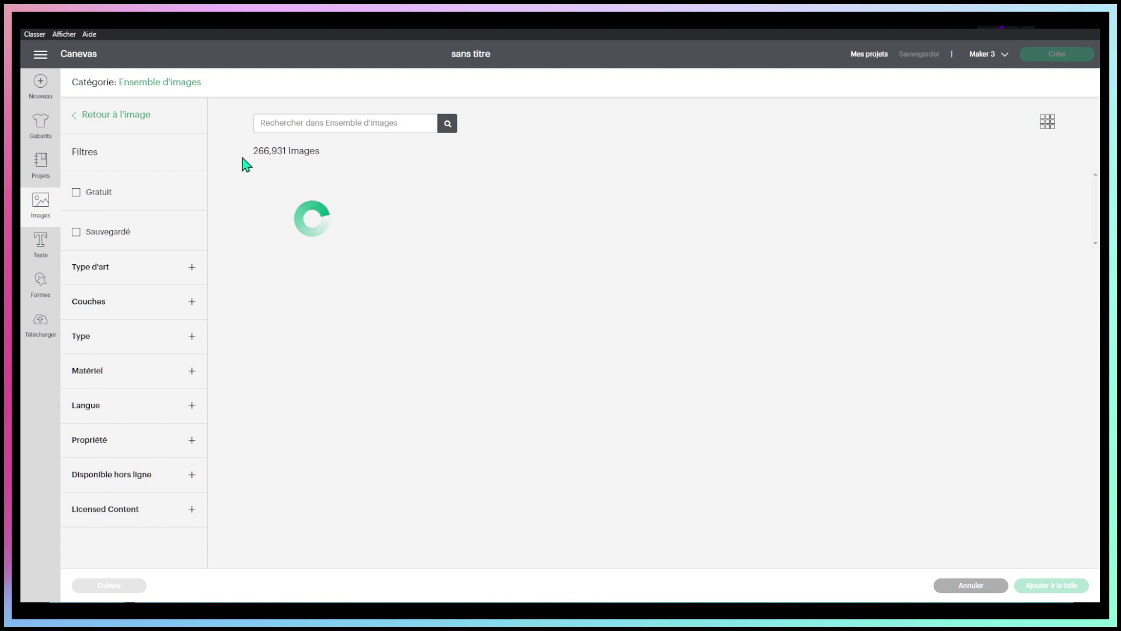
{"action": "scroll", "coordinate": [900, 351], "scroll_direction": "down", "scroll_amount": 3}
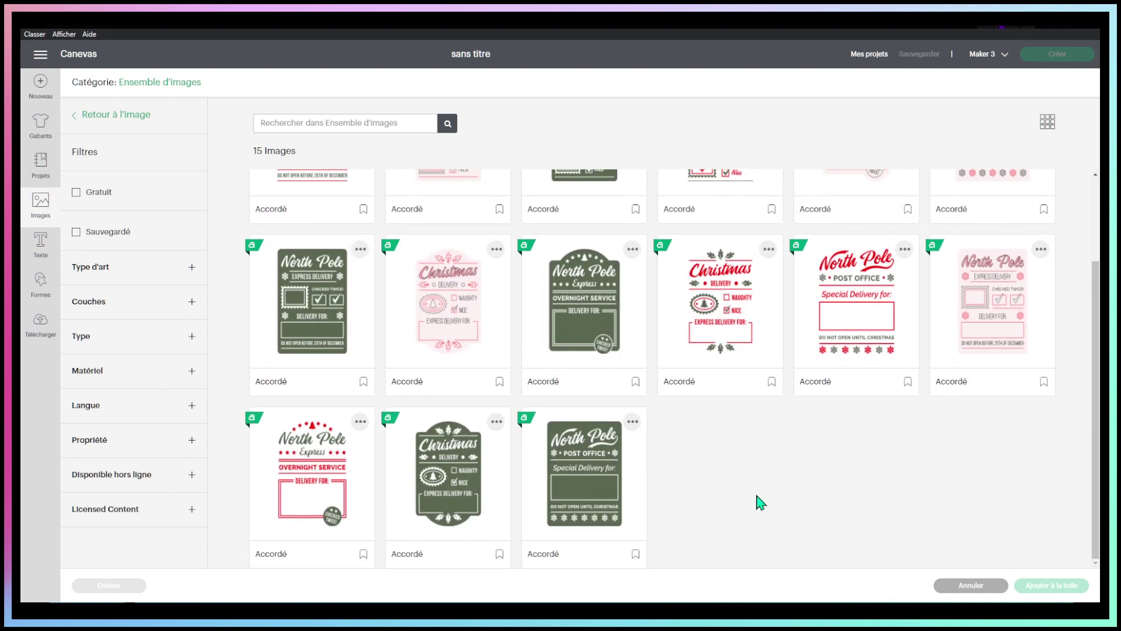
{"action": "scroll", "coordinate": [676, 431], "scroll_direction": "up", "scroll_amount": 3}
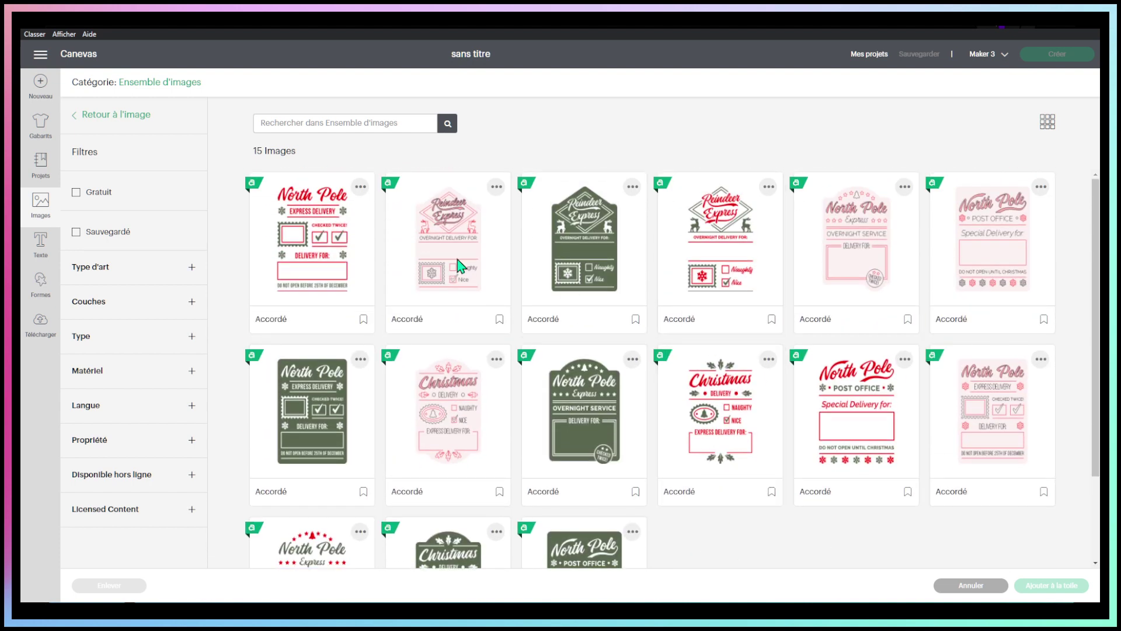
{"action": "left_click", "coordinate": [114, 122]}
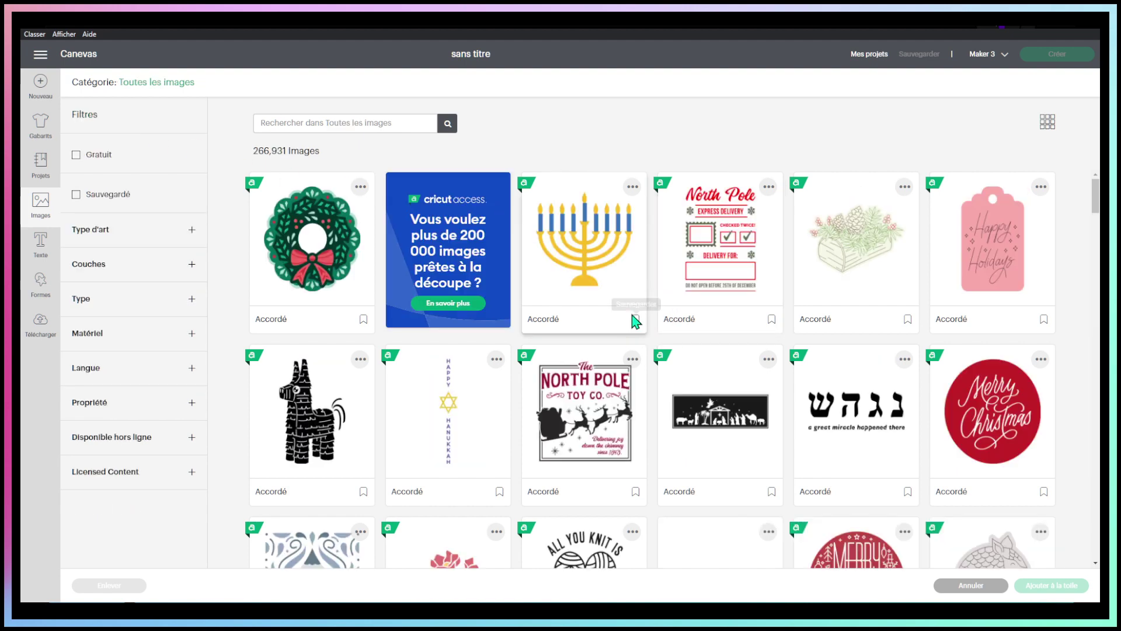
Step: Bookmark the North Pole Express Delivery image and open the Expressions et émotions image category
{"action": "left_click", "coordinate": [772, 319]}
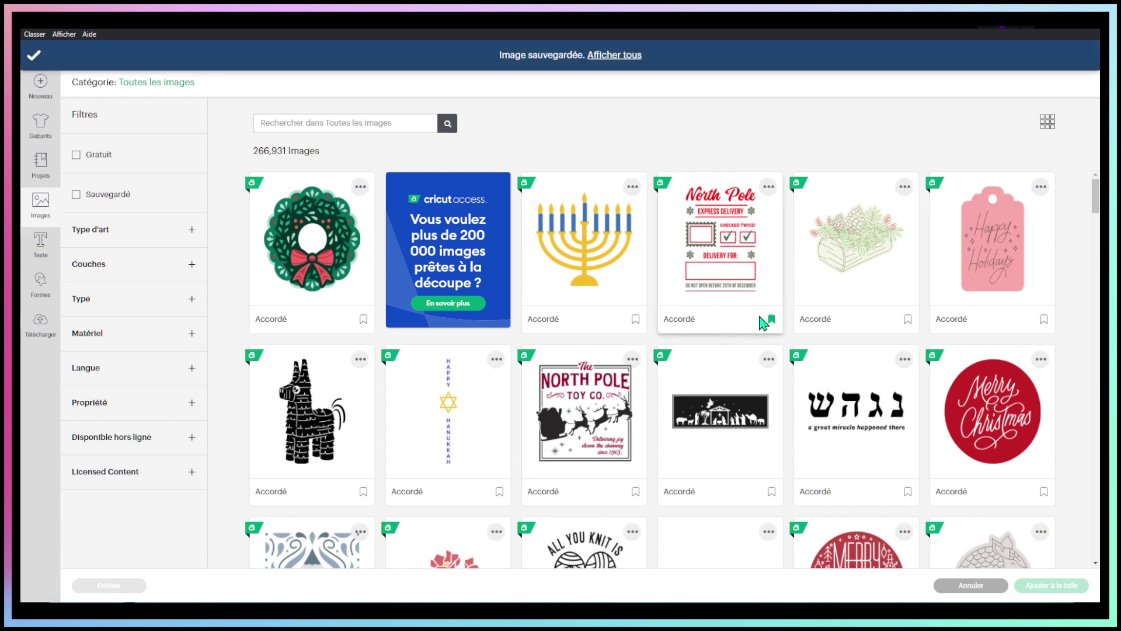
{"action": "double_click", "coordinate": [144, 86]}
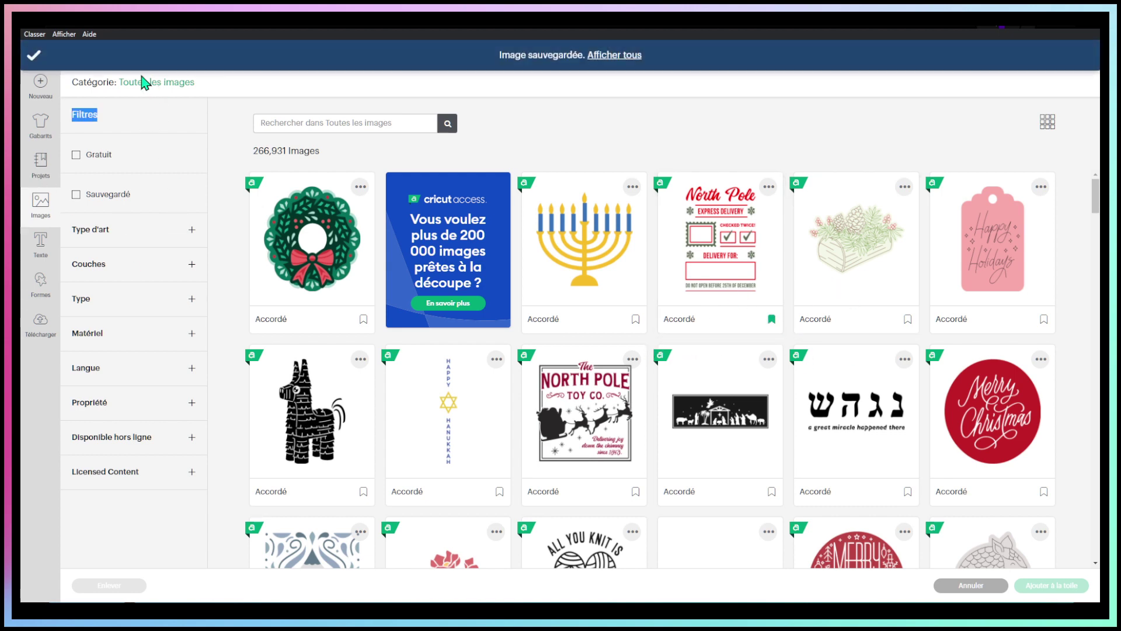
{"action": "left_click", "coordinate": [144, 84]}
{"action": "left_click", "coordinate": [654, 250]}
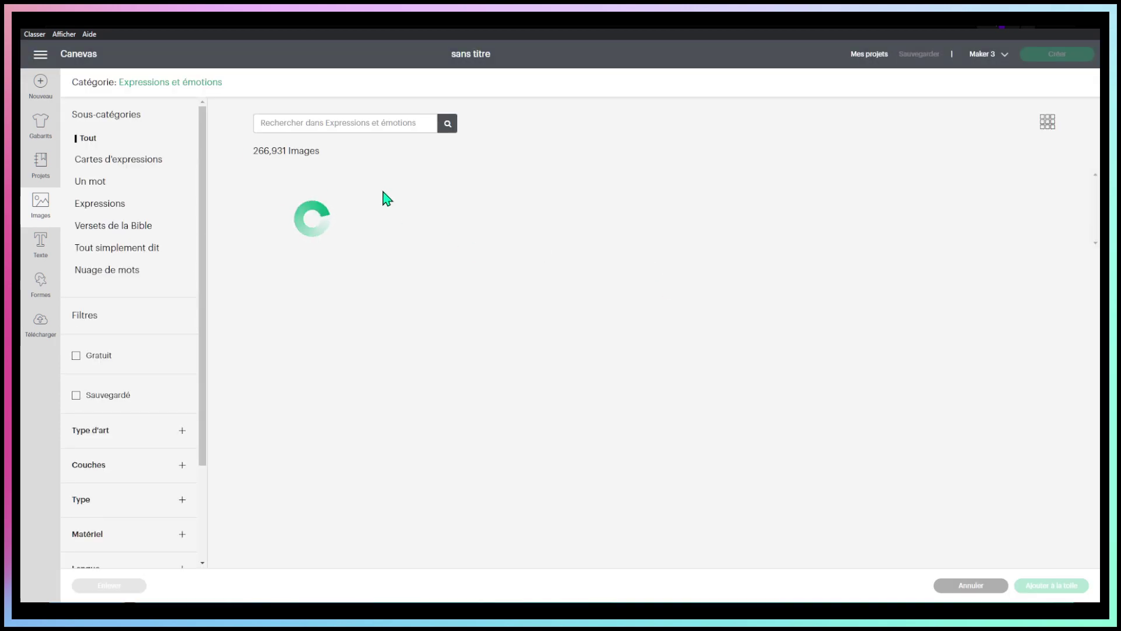
Step: Show only the Sauvegardé items among all images and remove the bookmark from the North Pole Express Delivery image
{"action": "left_click", "coordinate": [141, 86]}
{"action": "left_click", "coordinate": [526, 150]}
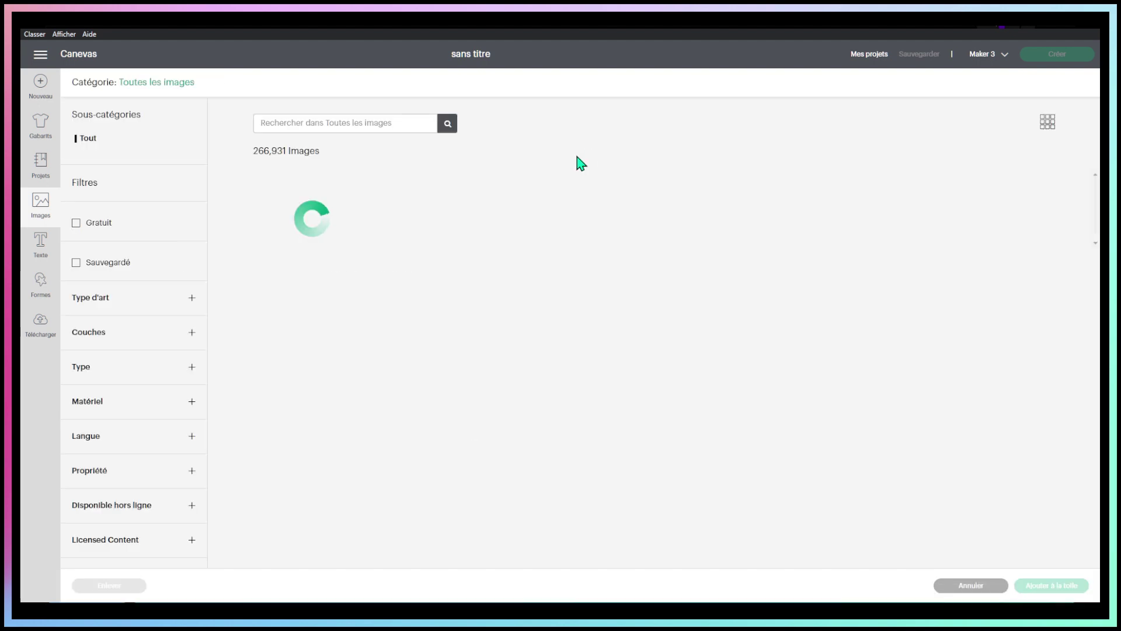
{"action": "left_click", "coordinate": [76, 195]}
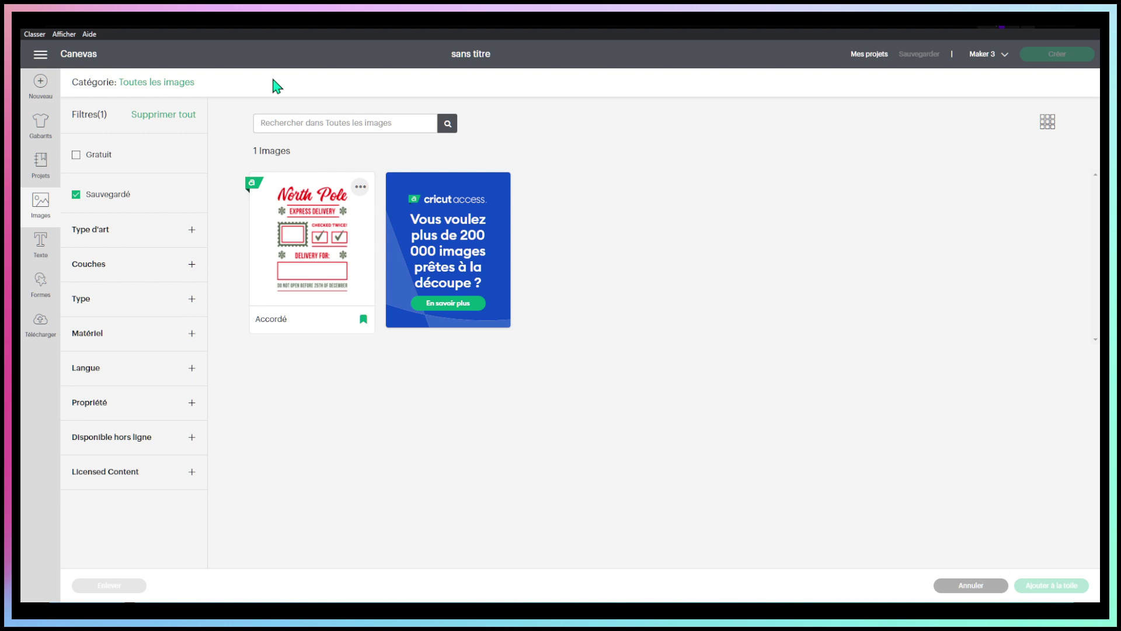
{"action": "left_click", "coordinate": [363, 321]}
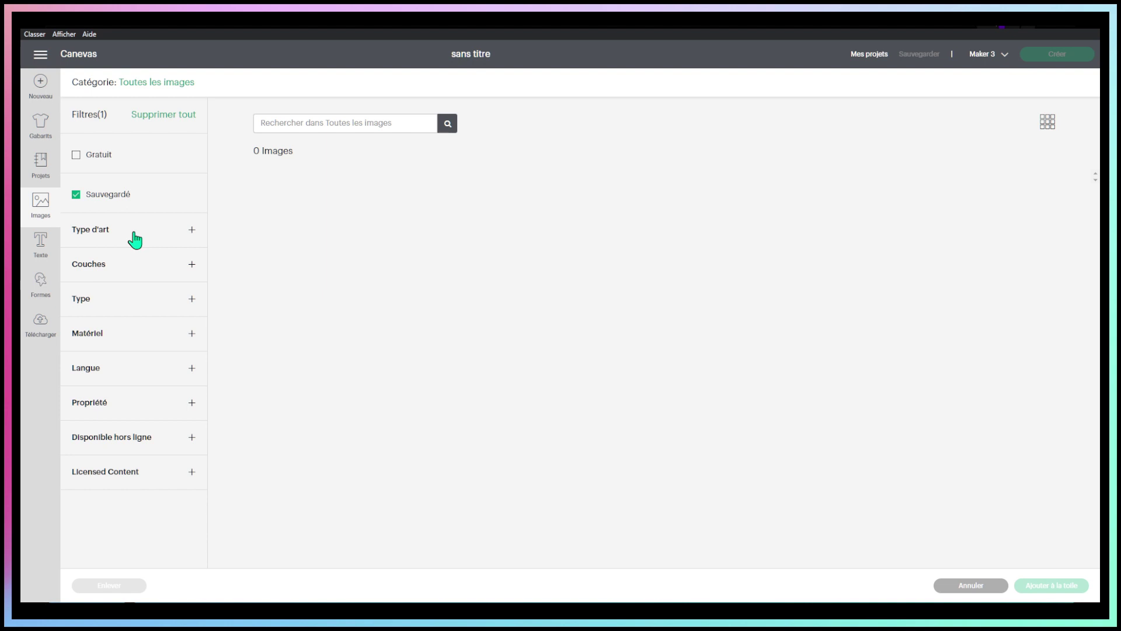
Step: Look through the options of the Type d'art, Couches and Type image filters
{"action": "left_click", "coordinate": [183, 231]}
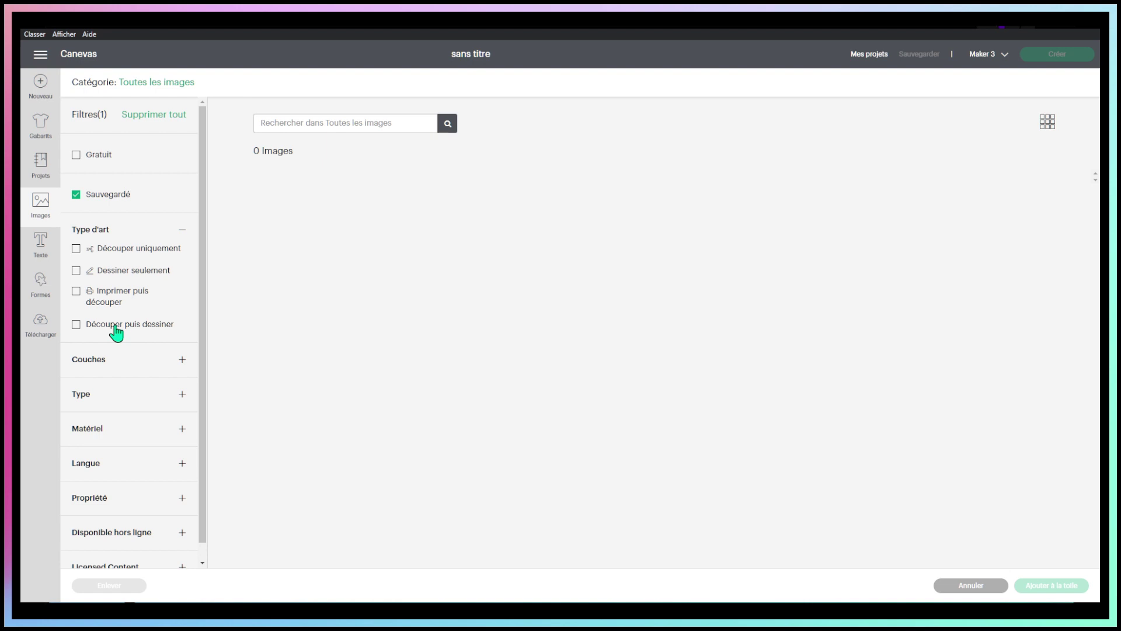
{"action": "left_click", "coordinate": [180, 231]}
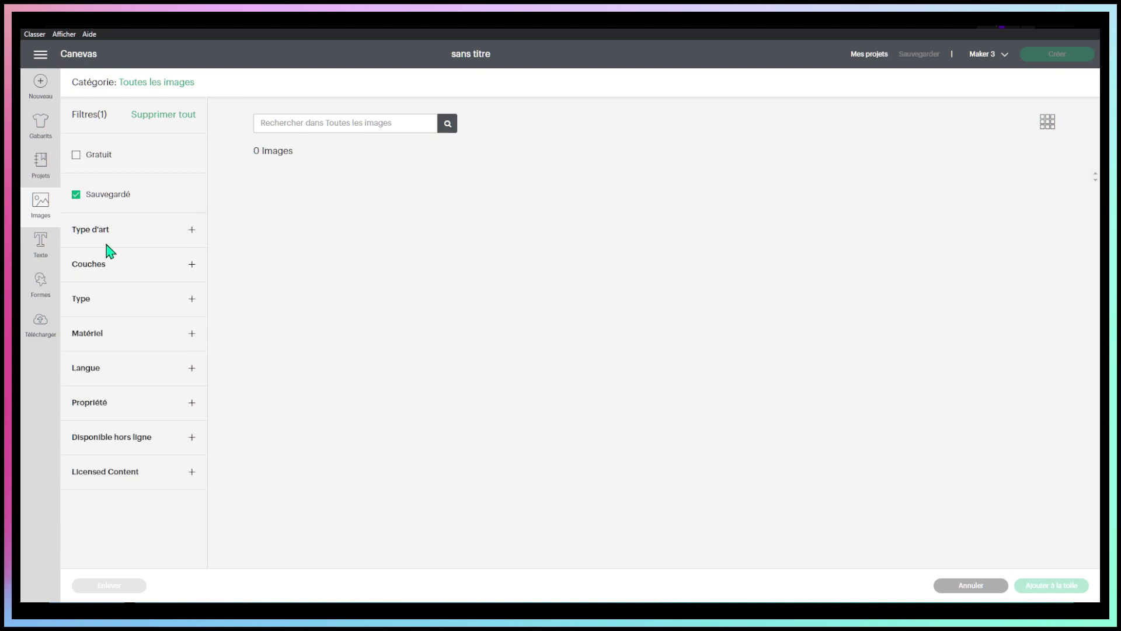
{"action": "left_click", "coordinate": [190, 265]}
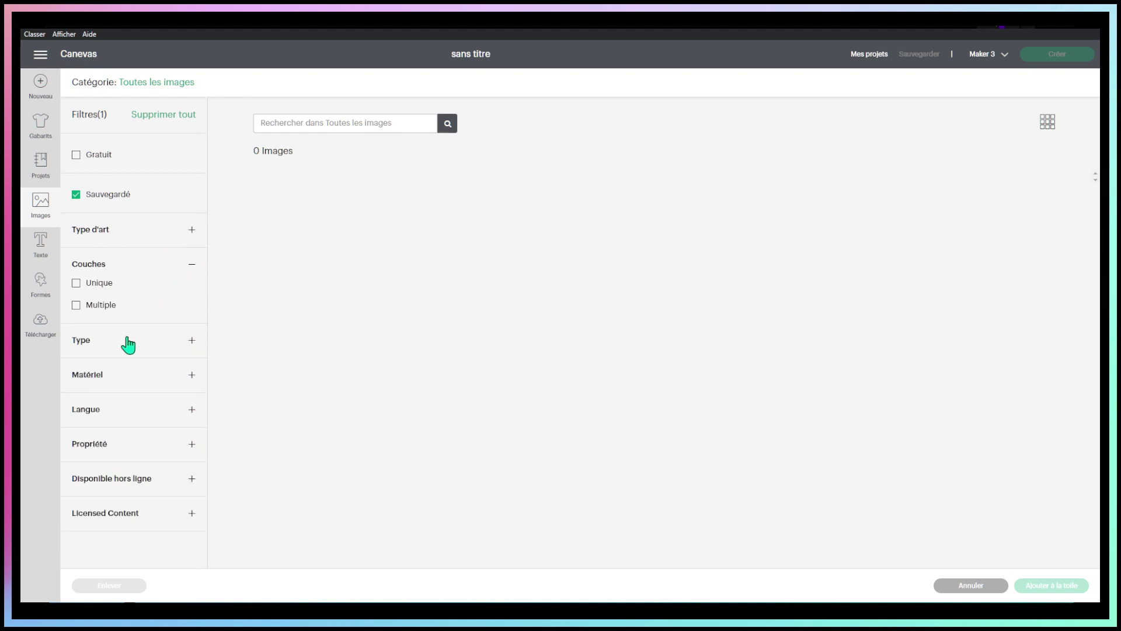
{"action": "left_click", "coordinate": [192, 268]}
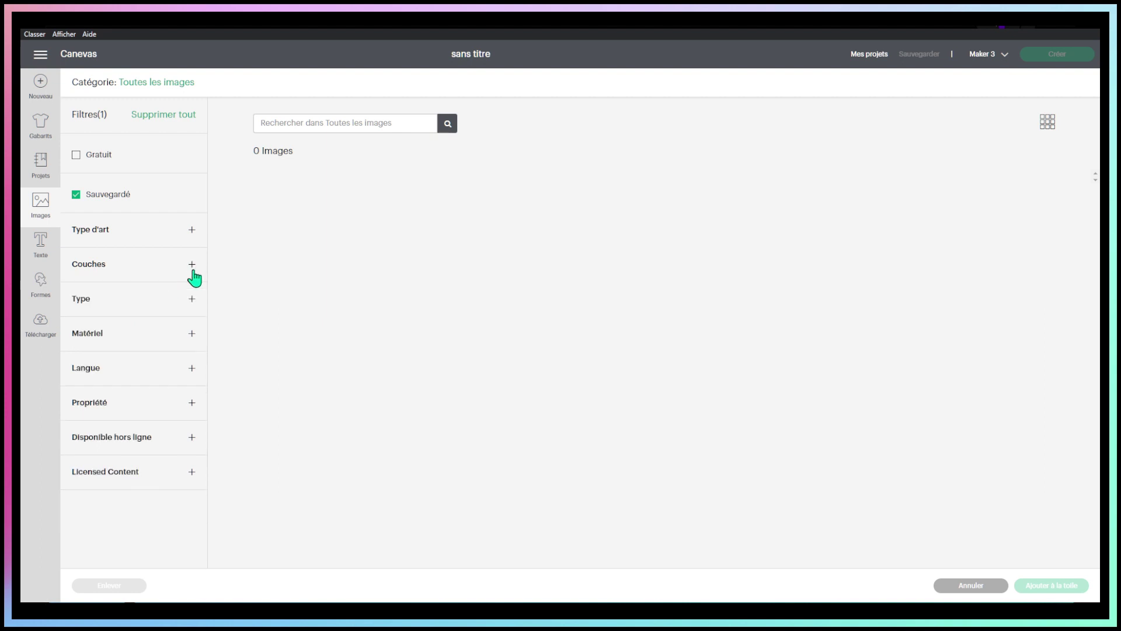
{"action": "left_click", "coordinate": [193, 301]}
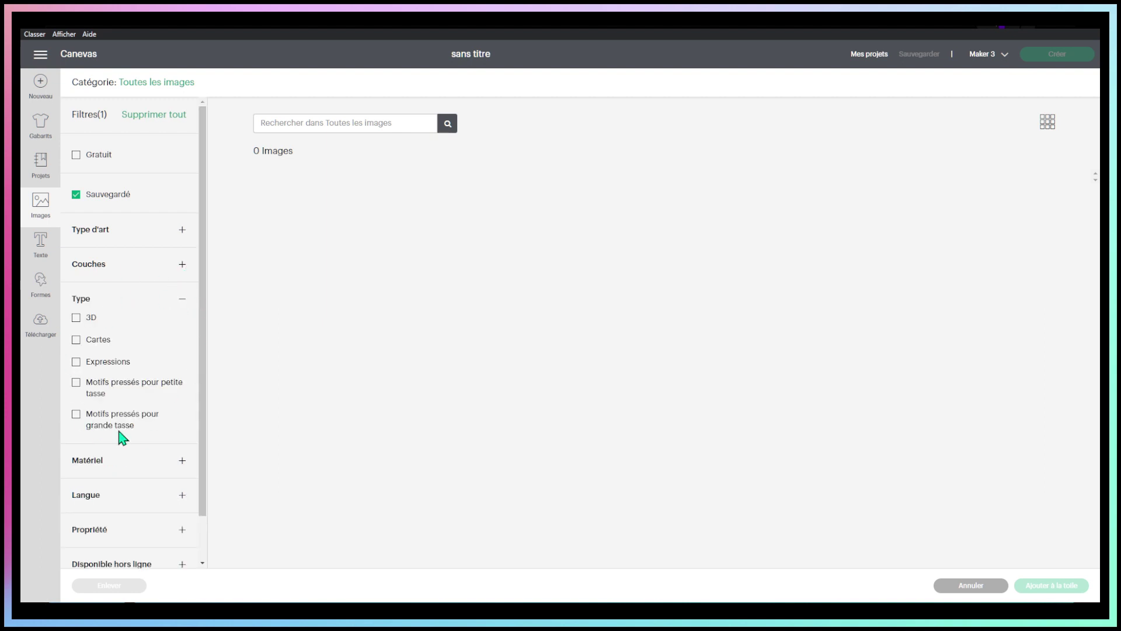
{"action": "left_click", "coordinate": [183, 299]}
Step: Look through the options of the Matériel, Propriété and Disponible hors ligne image filters
{"action": "left_click", "coordinate": [191, 336]}
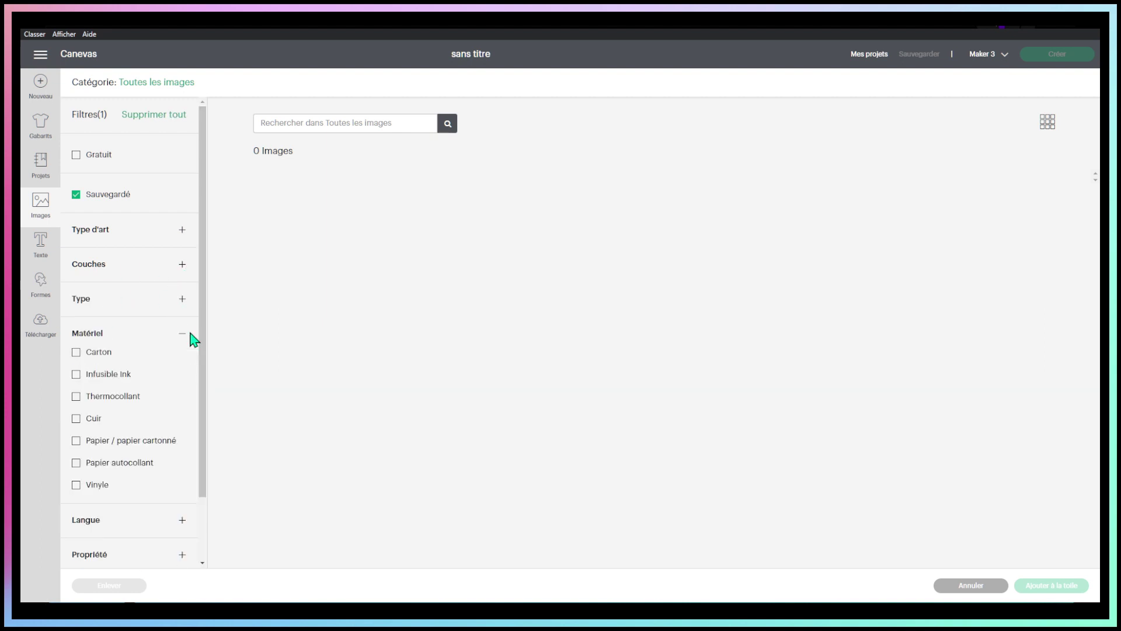
{"action": "left_click", "coordinate": [181, 336]}
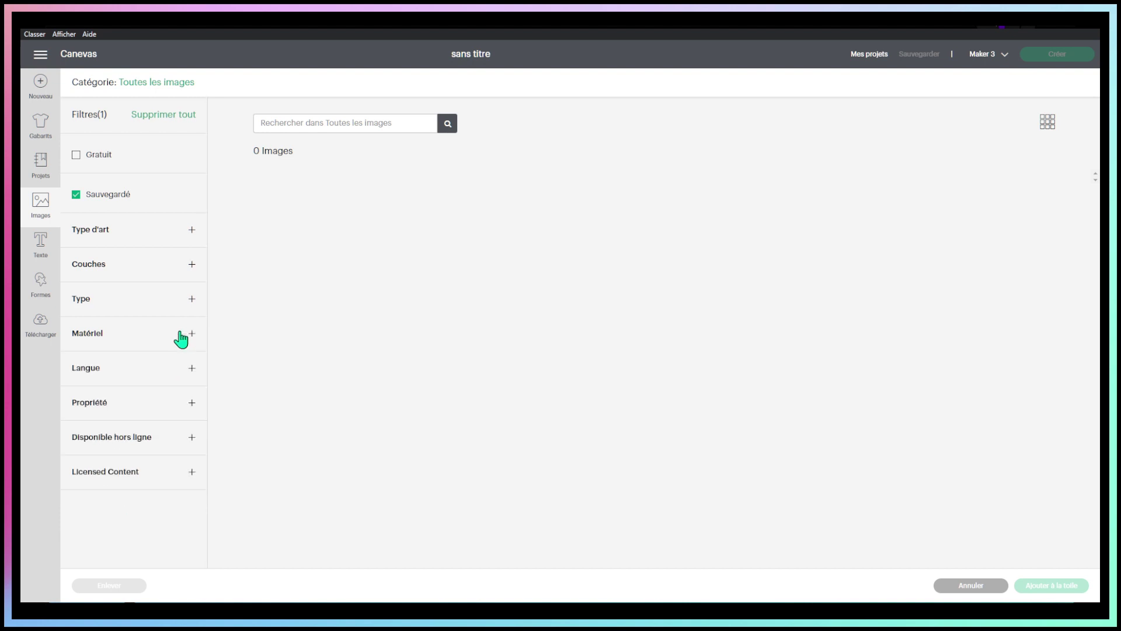
{"action": "left_click", "coordinate": [190, 404]}
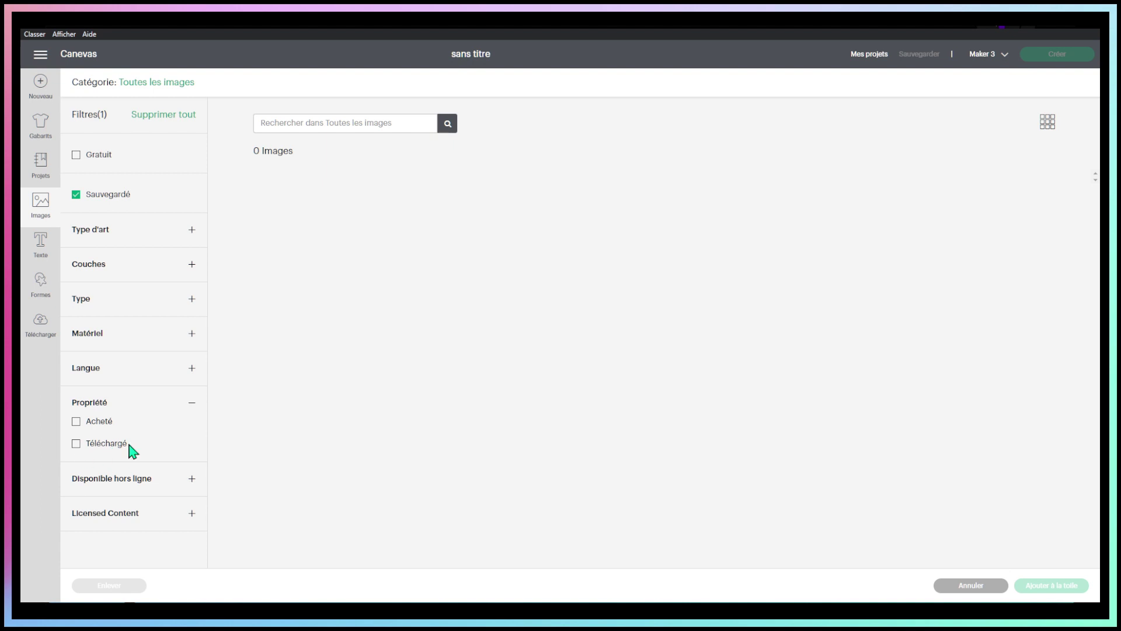
{"action": "left_click", "coordinate": [192, 402]}
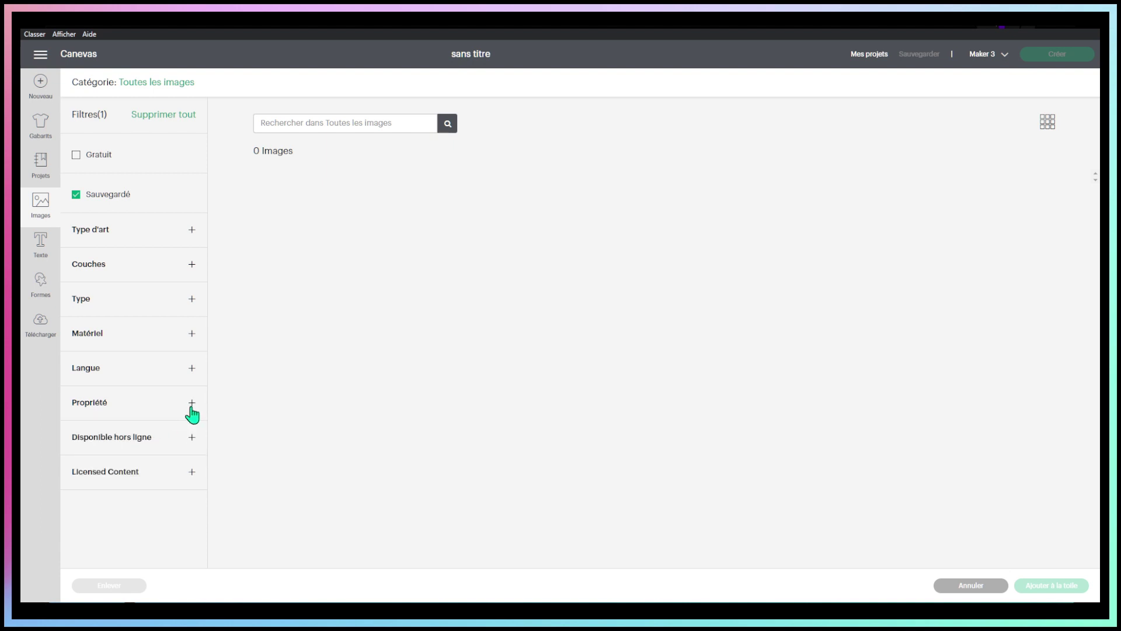
{"action": "left_click", "coordinate": [191, 437]}
{"action": "left_click", "coordinate": [192, 438]}
Step: Filter the image library by Sanrio licensed content and remove the Sauvegardé filter
{"action": "left_click", "coordinate": [193, 473]}
{"action": "scroll", "coordinate": [187, 467], "scroll_direction": "down", "scroll_amount": 1}
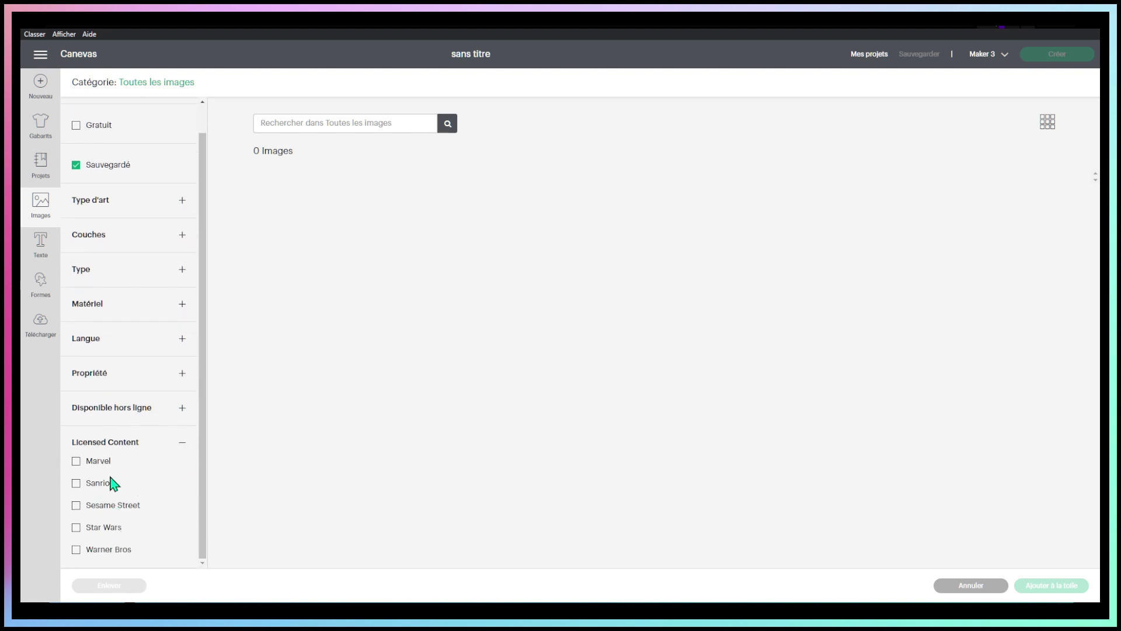
{"action": "left_click", "coordinate": [80, 486]}
{"action": "left_click", "coordinate": [74, 167]}
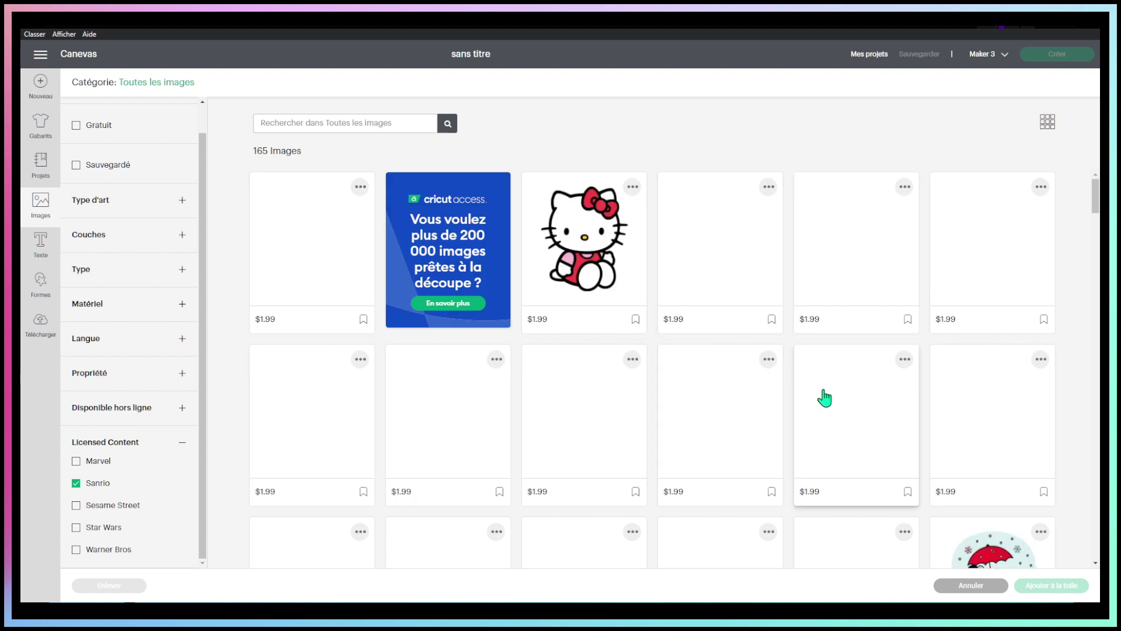
Step: Replace the Sanrio filter with Star Wars, then clear it to list all images
{"action": "left_click", "coordinate": [101, 528]}
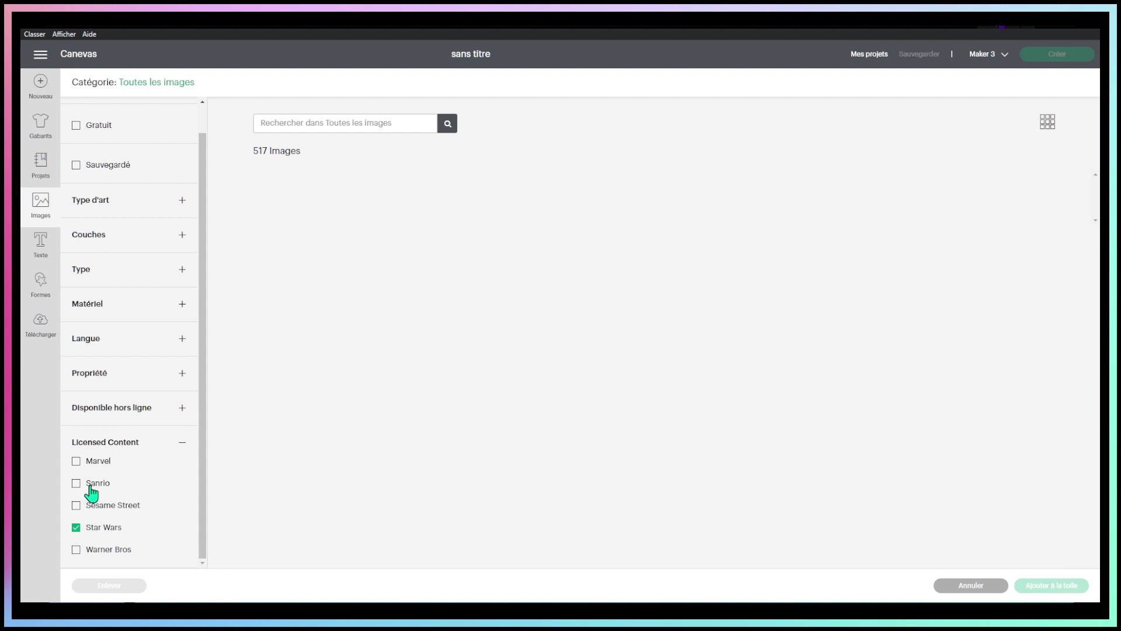
{"action": "left_click", "coordinate": [90, 490]}
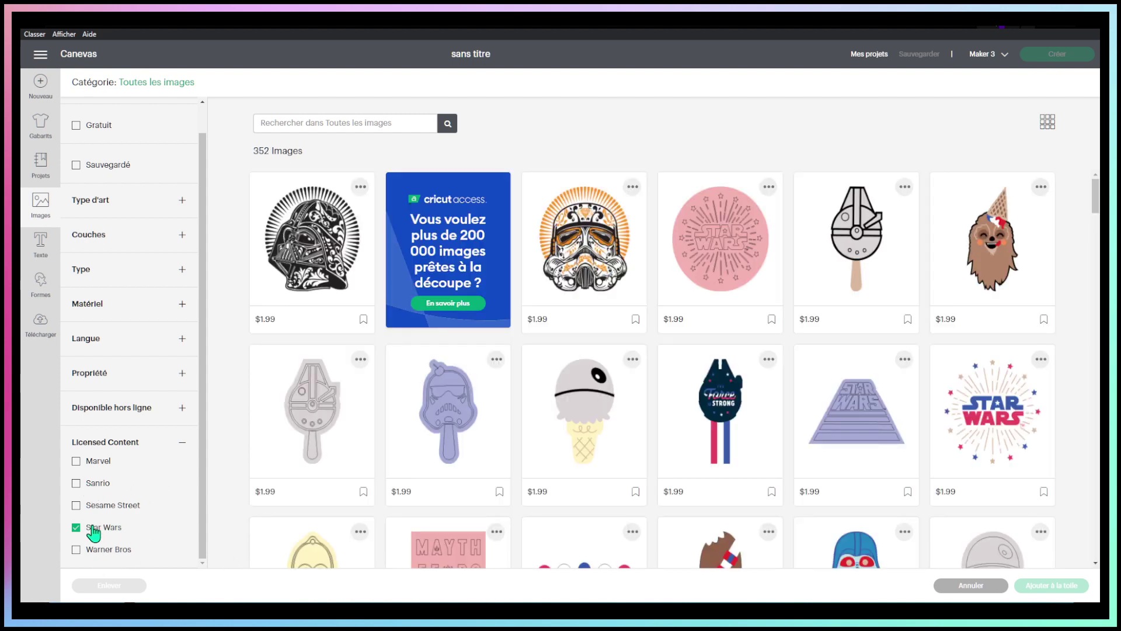
{"action": "left_click", "coordinate": [77, 529]}
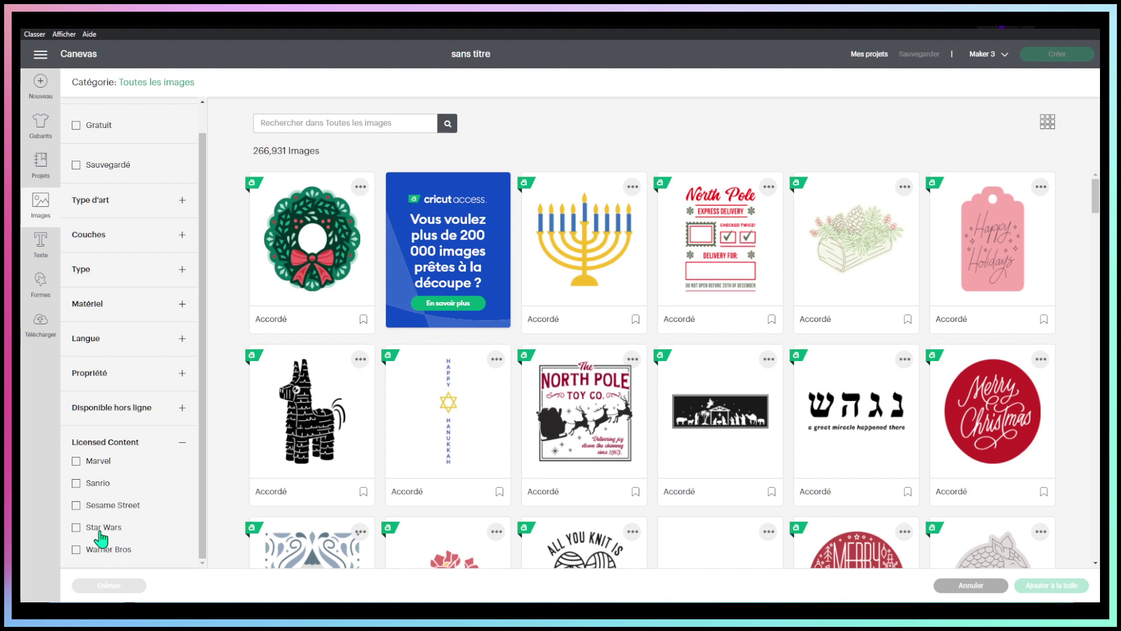
Step: Change the account's country setting to United States and apply it
{"action": "left_click", "coordinate": [40, 54]}
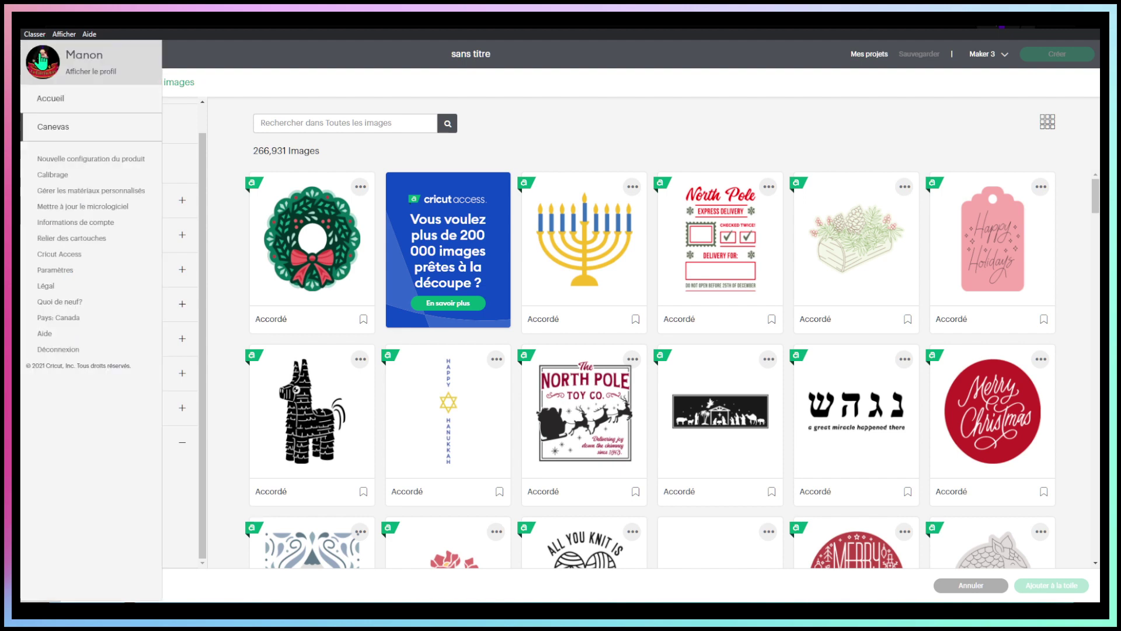
{"action": "left_click", "coordinate": [65, 327]}
{"action": "left_click", "coordinate": [531, 153]}
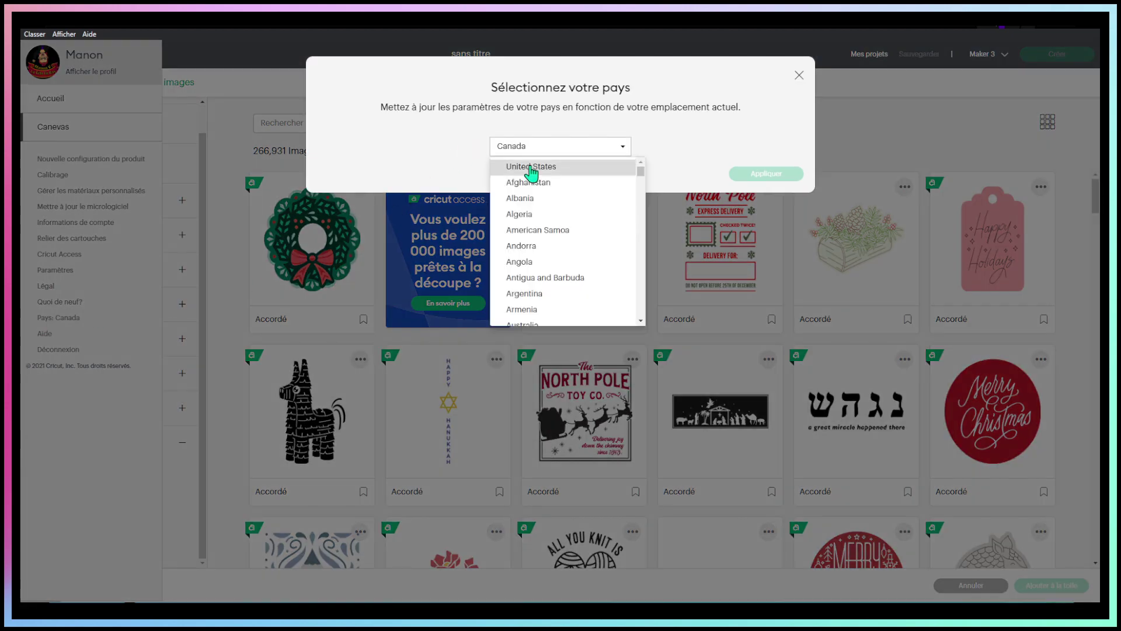
{"action": "scroll", "coordinate": [566, 243], "scroll_direction": "down", "scroll_amount": 5}
{"action": "scroll", "coordinate": [568, 241], "scroll_direction": "up", "scroll_amount": 1}
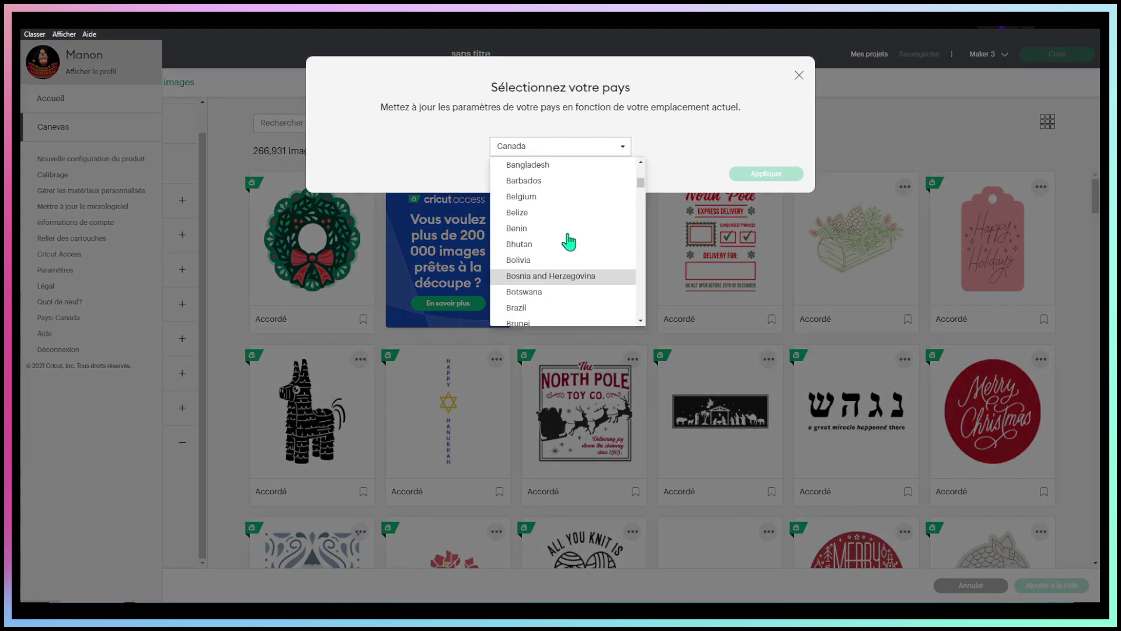
{"action": "scroll", "coordinate": [569, 242], "scroll_direction": "up", "scroll_amount": 5}
{"action": "left_click", "coordinate": [538, 166]}
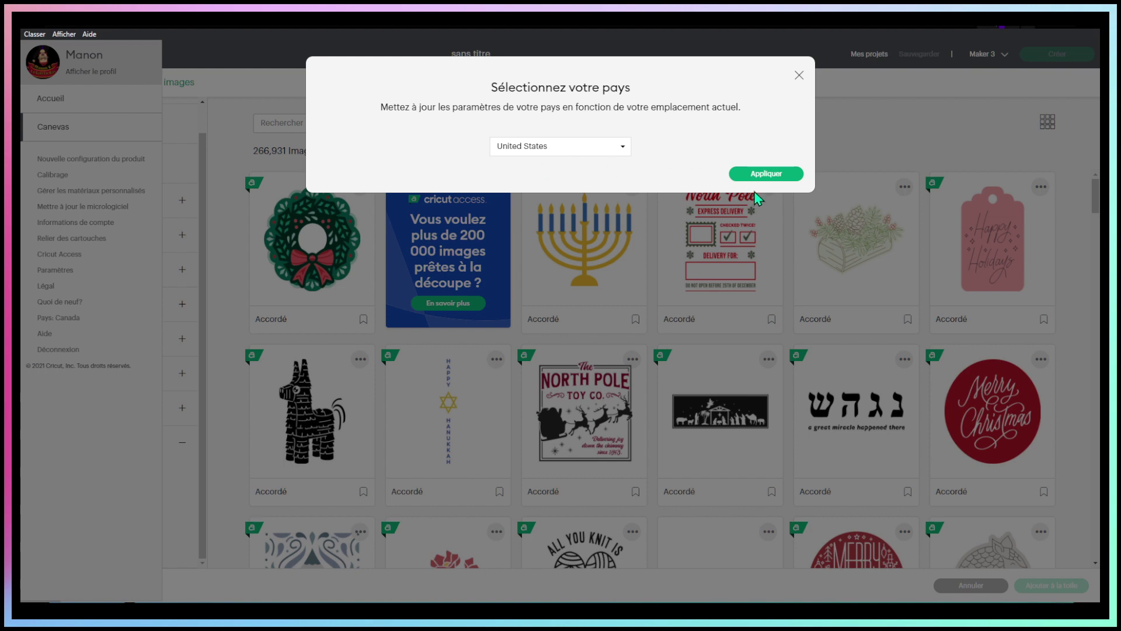
{"action": "left_click", "coordinate": [764, 175]}
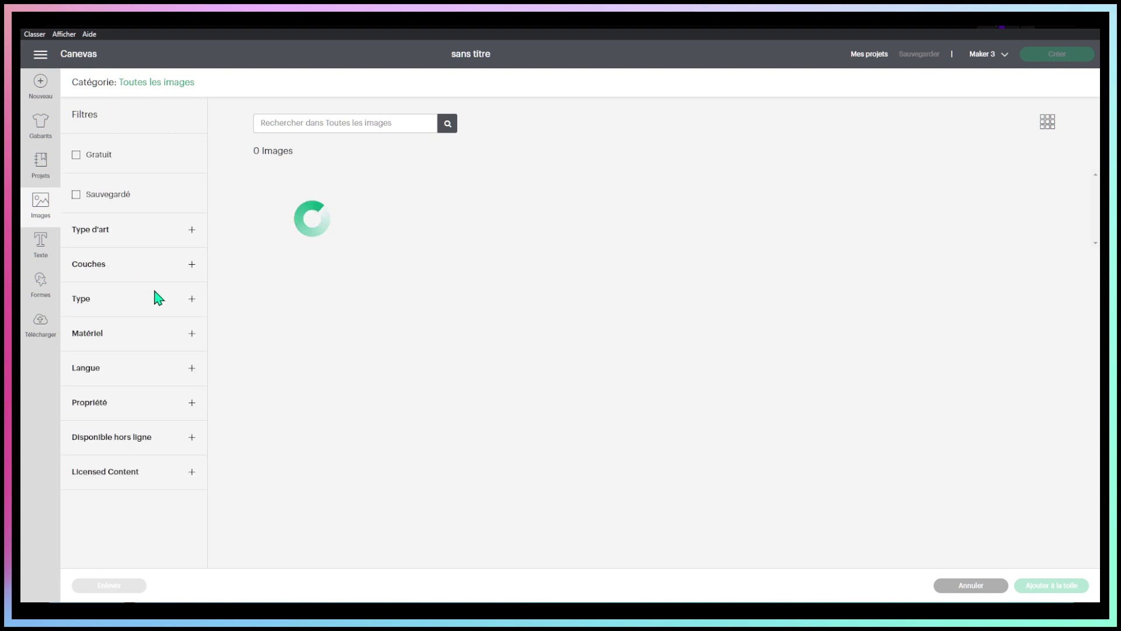
Step: Filter the images by Disney licensed content and add the blue Cinderella letter C monogram to the canvas
{"action": "left_click", "coordinate": [191, 473]}
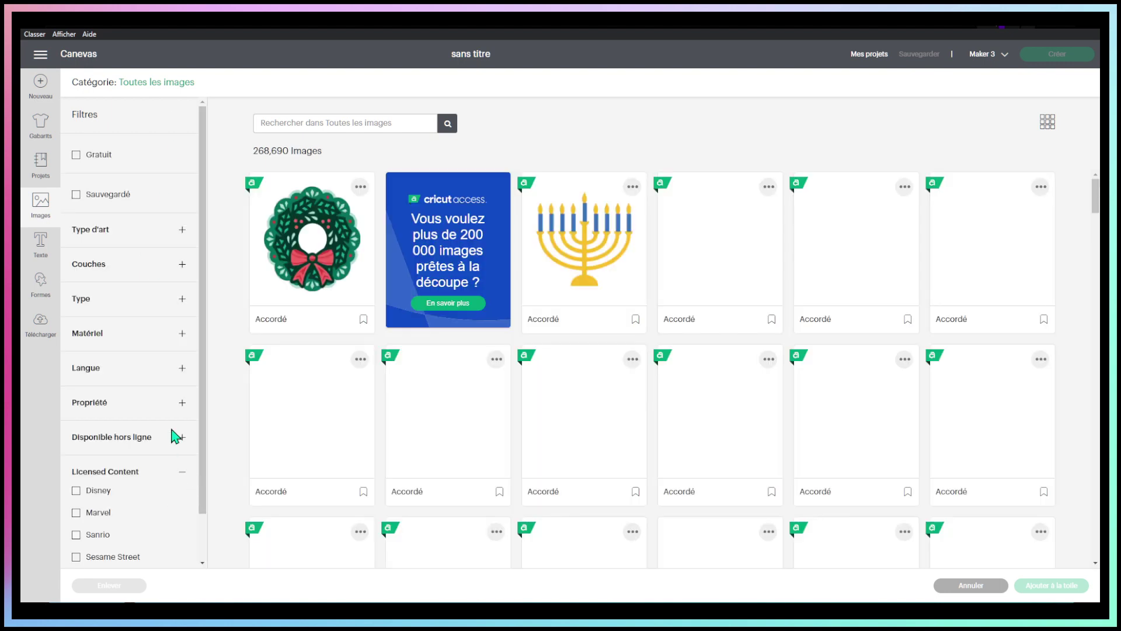
{"action": "scroll", "coordinate": [176, 436], "scroll_direction": "down", "scroll_amount": 2}
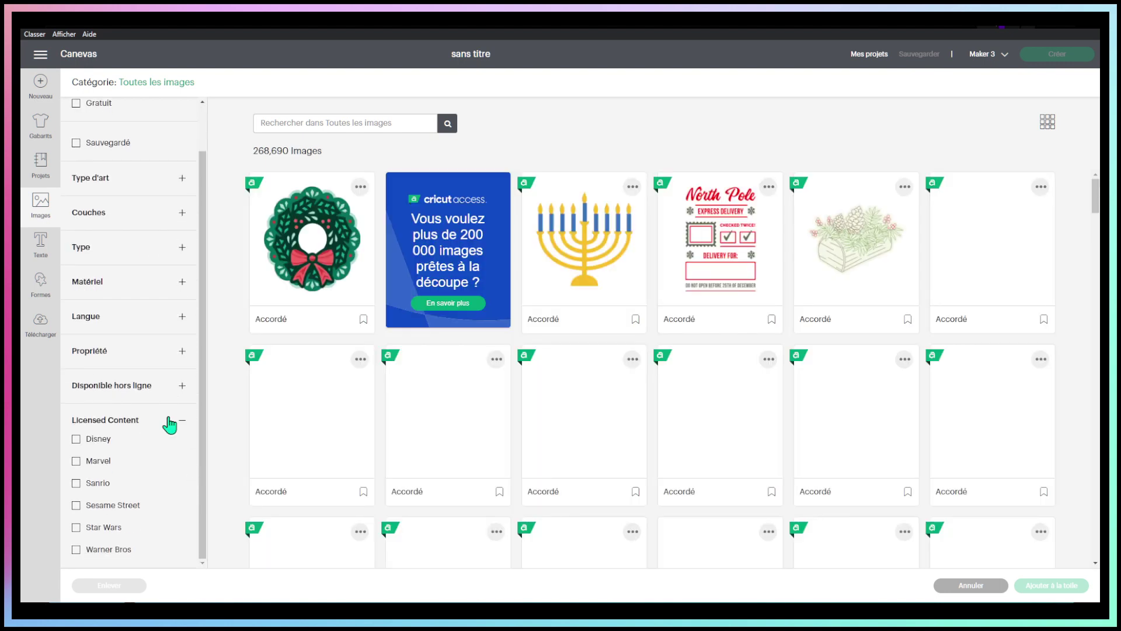
{"action": "left_click", "coordinate": [91, 443]}
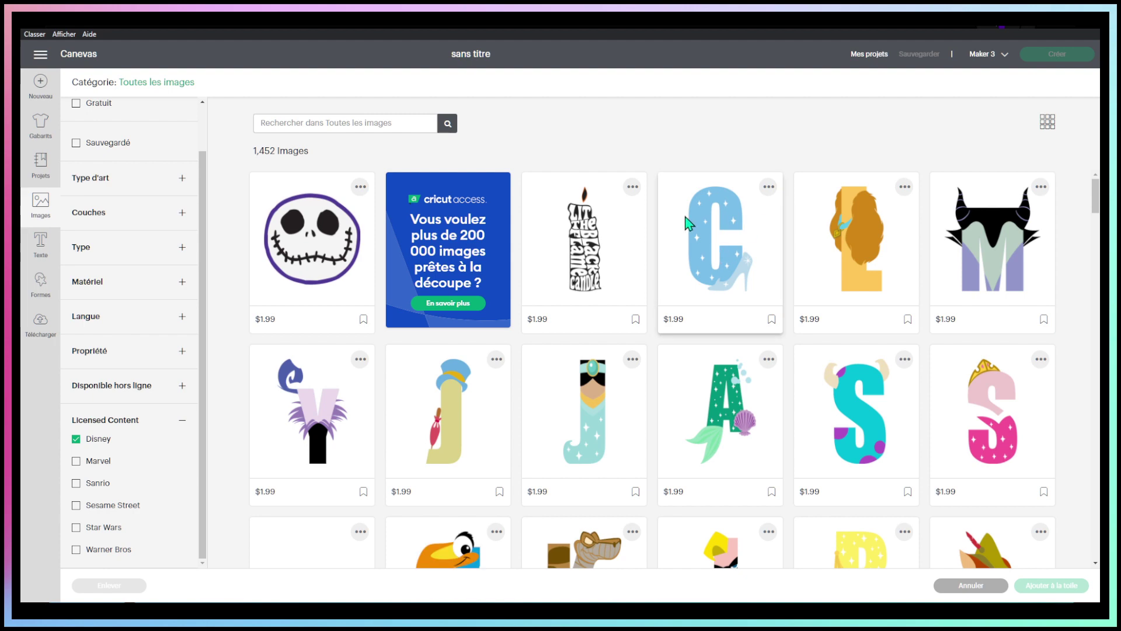
{"action": "left_click", "coordinate": [739, 259]}
{"action": "left_click", "coordinate": [1044, 594]}
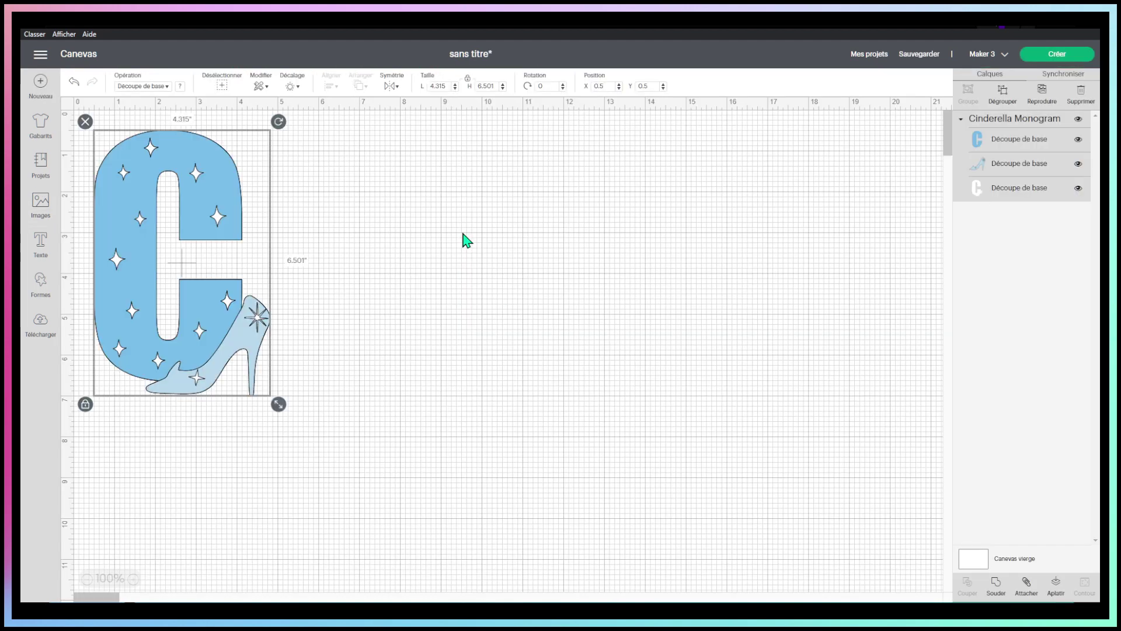
Step: Preview the monogram's cutting preparation with all materials loaded on the mat, then return to the canvas
{"action": "left_click", "coordinate": [1062, 57]}
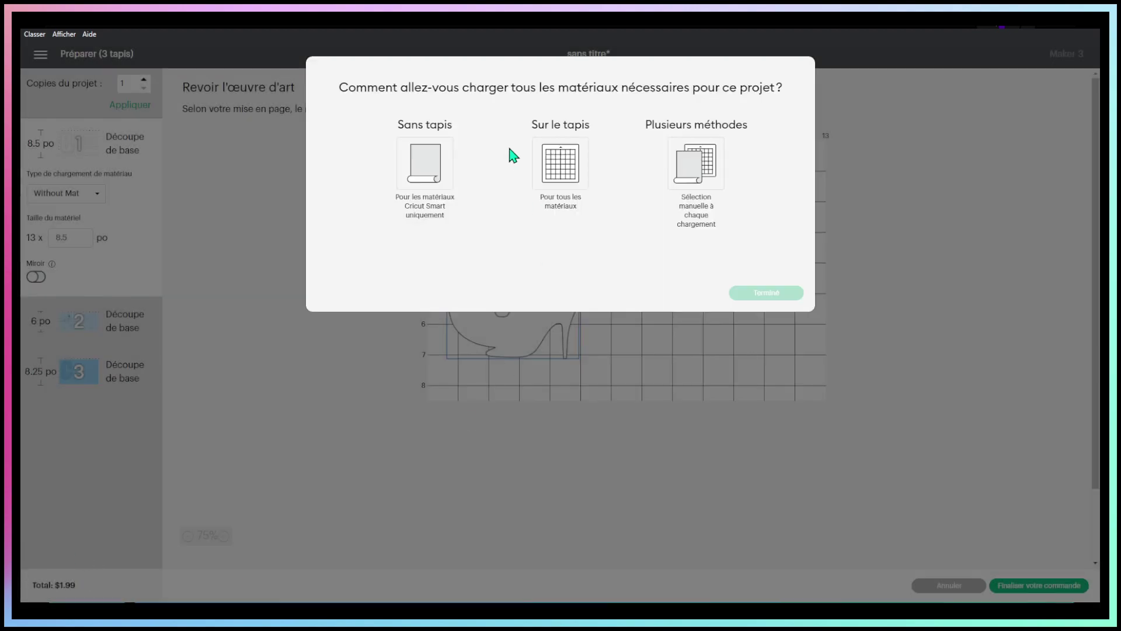
{"action": "left_click", "coordinate": [574, 159]}
{"action": "left_click", "coordinate": [748, 297]}
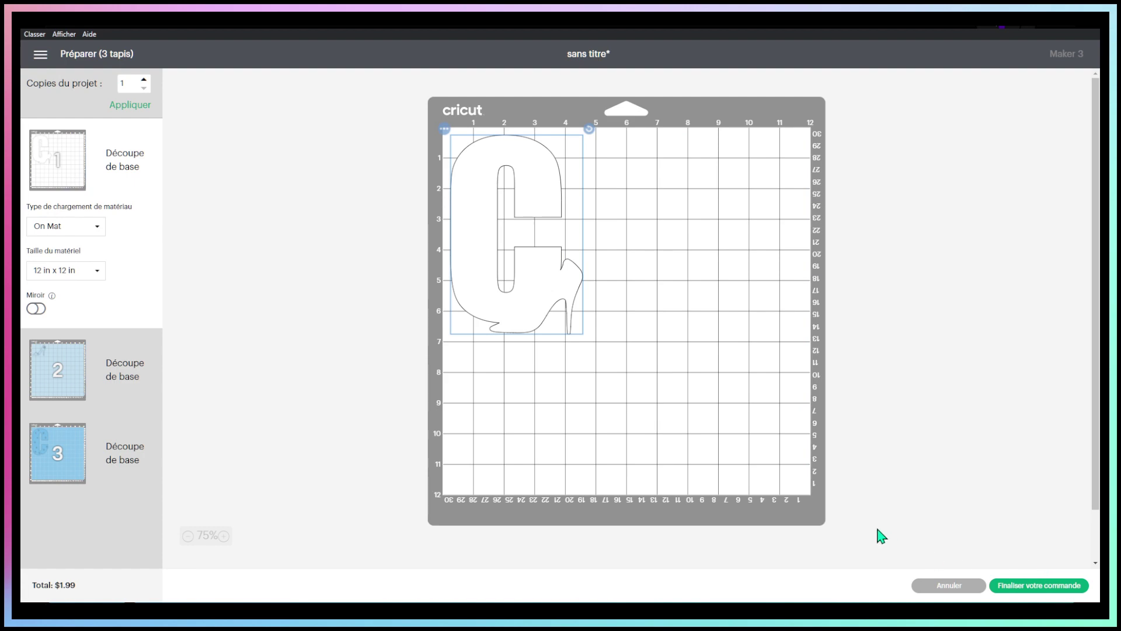
{"action": "left_click", "coordinate": [952, 587]}
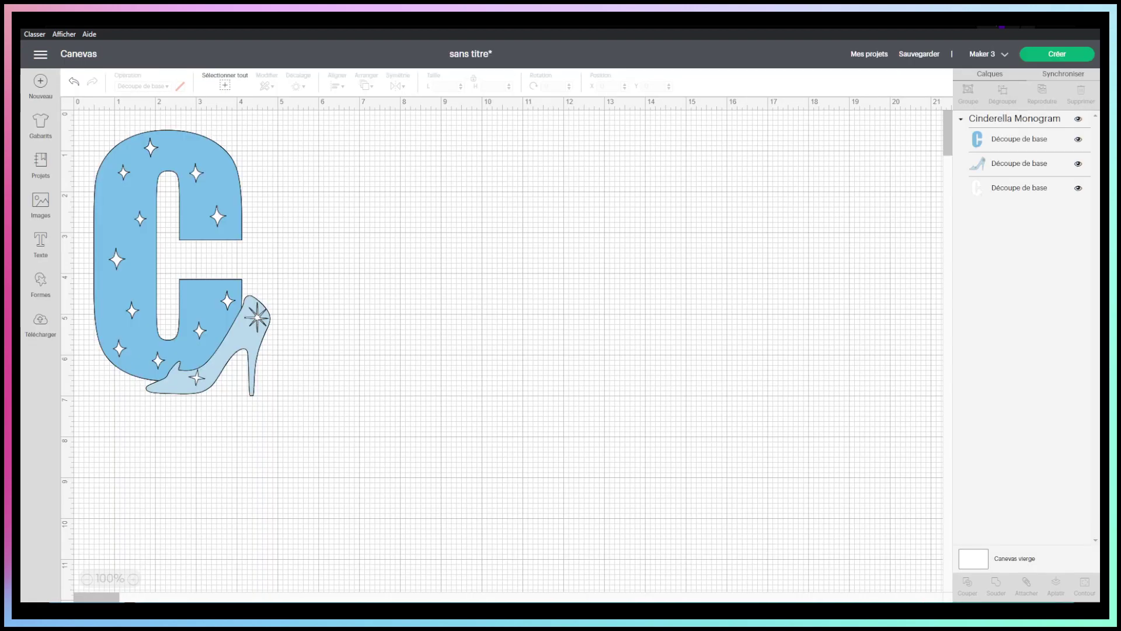
Step: Set the country back to Canada and discard the unsaved monogram project
{"action": "left_click", "coordinate": [41, 56]}
{"action": "left_click", "coordinate": [86, 318]}
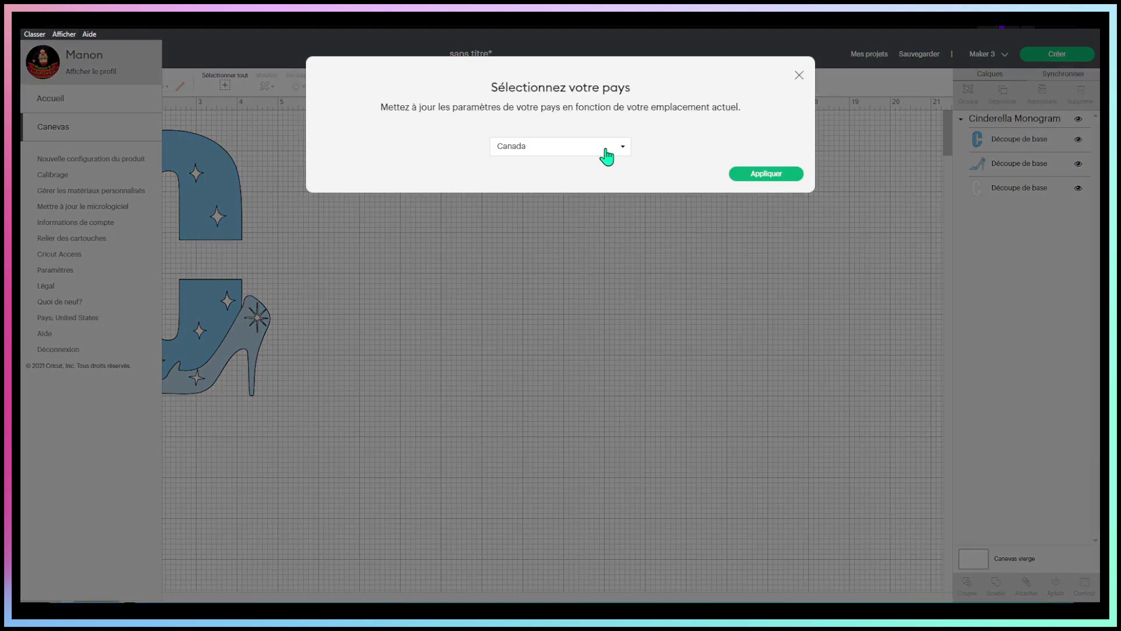
{"action": "left_click", "coordinate": [607, 150]}
{"action": "left_click", "coordinate": [614, 146]}
{"action": "left_click", "coordinate": [763, 176]}
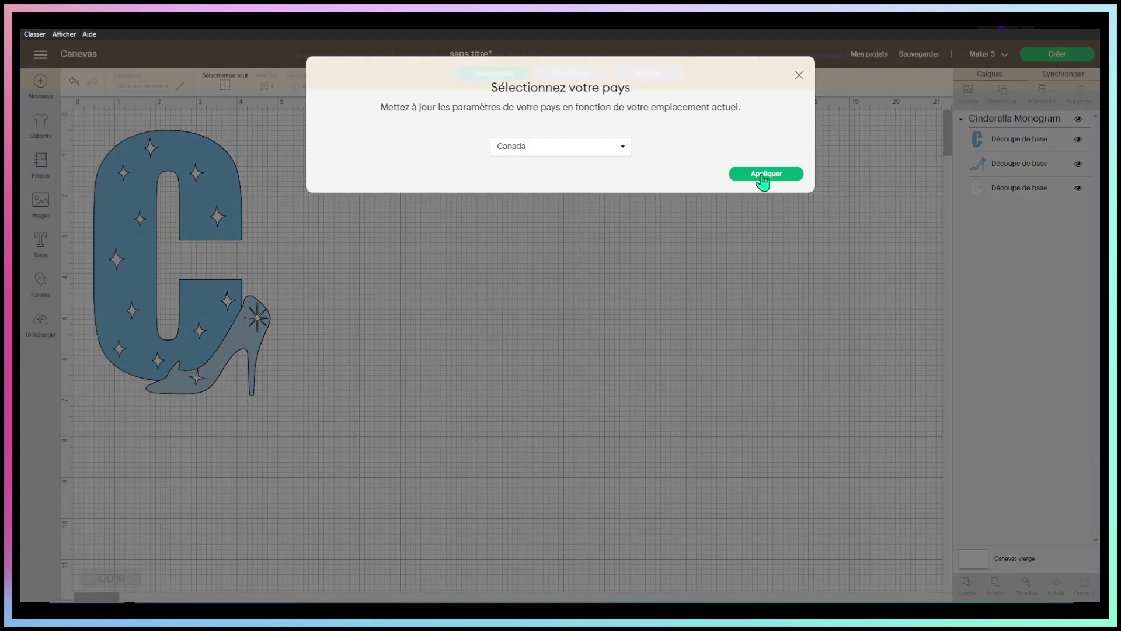
{"action": "left_click", "coordinate": [575, 74]}
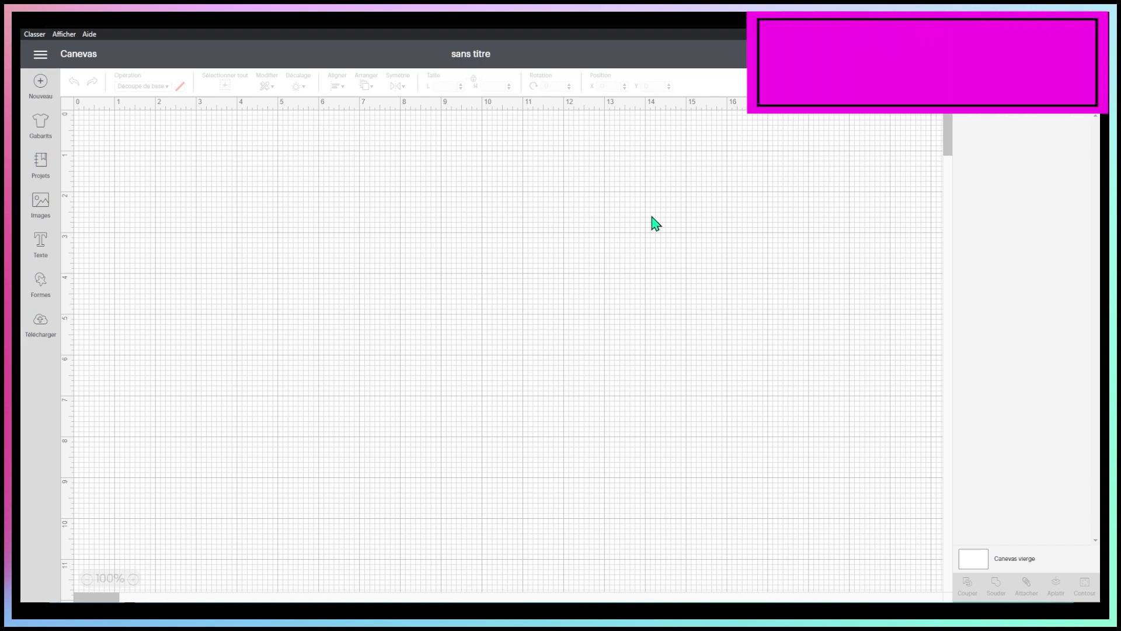
Step: Open the image library and filter all images by the language français
{"action": "left_click", "coordinate": [41, 204]}
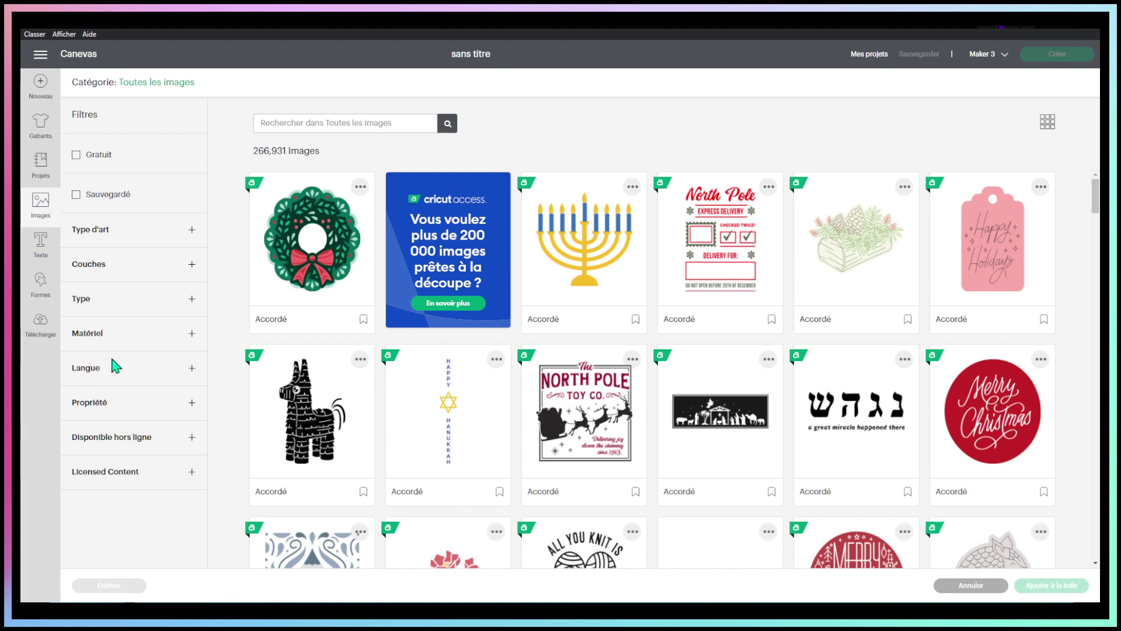
{"action": "left_click", "coordinate": [191, 369]}
{"action": "scroll", "coordinate": [170, 350], "scroll_direction": "down", "scroll_amount": 5}
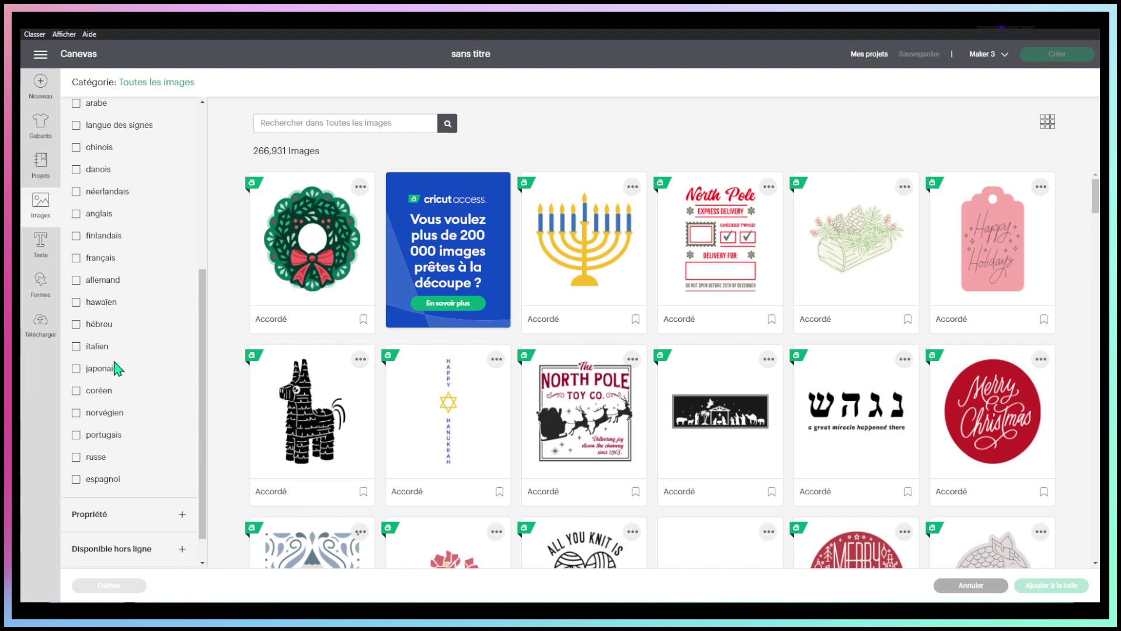
{"action": "left_click", "coordinate": [77, 259]}
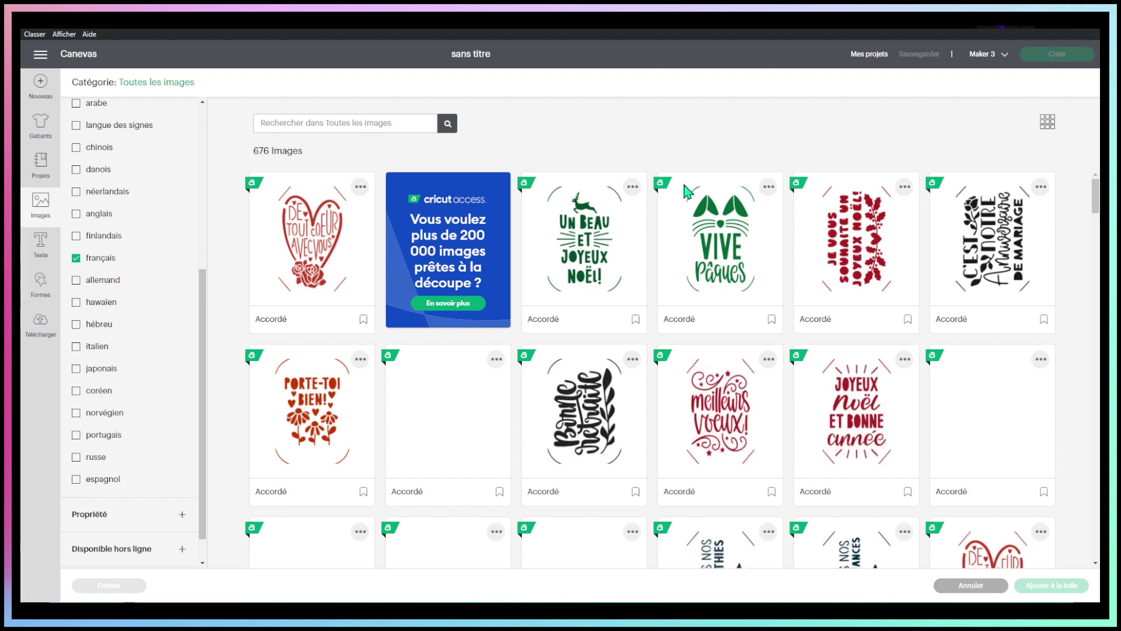
Step: Browse the French-language images in the library and review the list of language filters
{"action": "scroll", "coordinate": [805, 346], "scroll_direction": "down", "scroll_amount": 4}
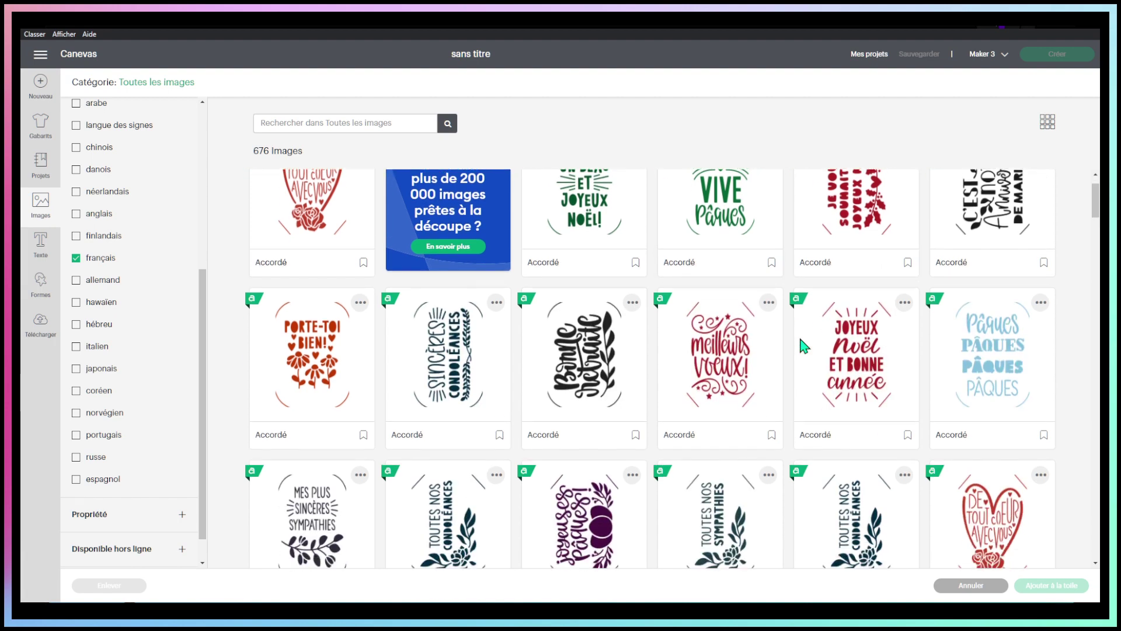
{"action": "scroll", "coordinate": [805, 346], "scroll_direction": "down", "scroll_amount": 3}
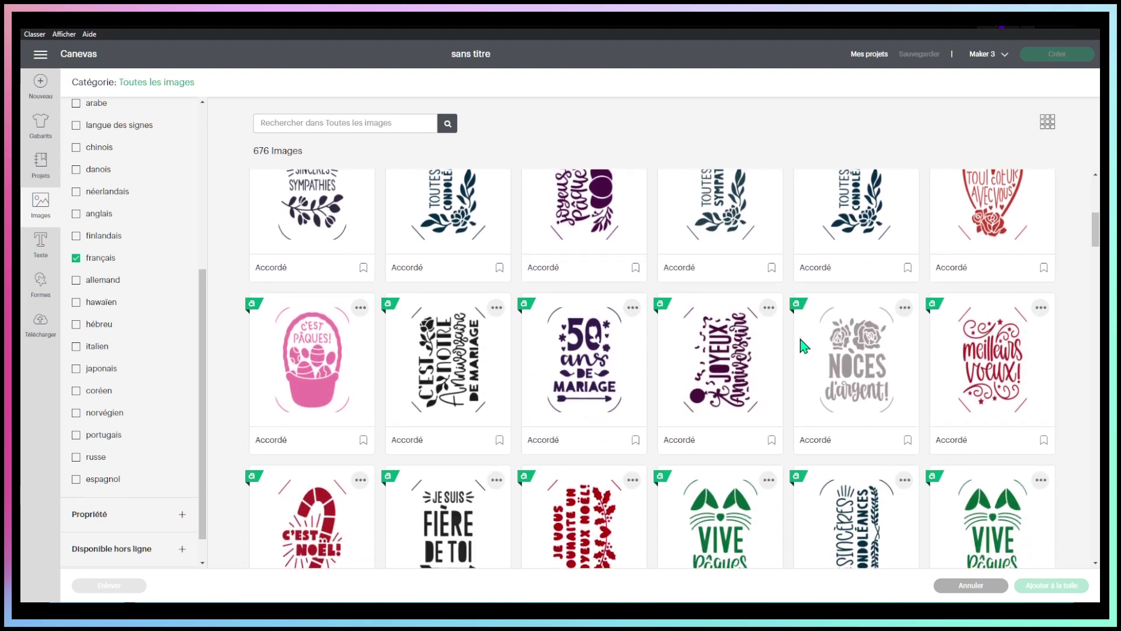
{"action": "scroll", "coordinate": [805, 346], "scroll_direction": "down", "scroll_amount": 4}
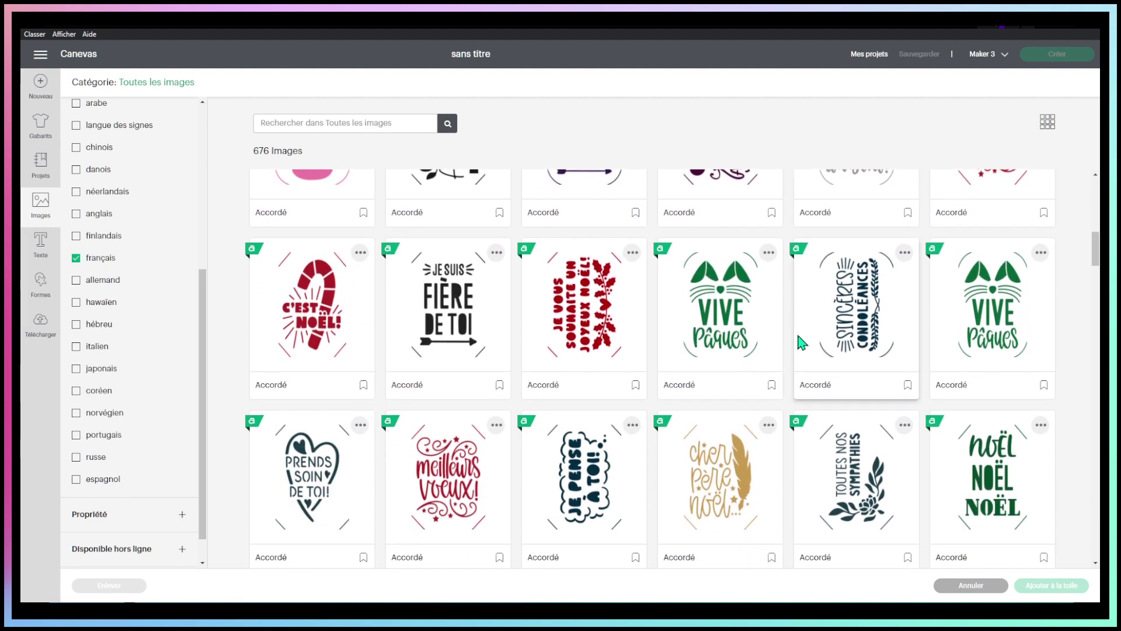
{"action": "scroll", "coordinate": [570, 353], "scroll_direction": "down", "scroll_amount": 7}
{"action": "scroll", "coordinate": [908, 322], "scroll_direction": "down", "scroll_amount": 10}
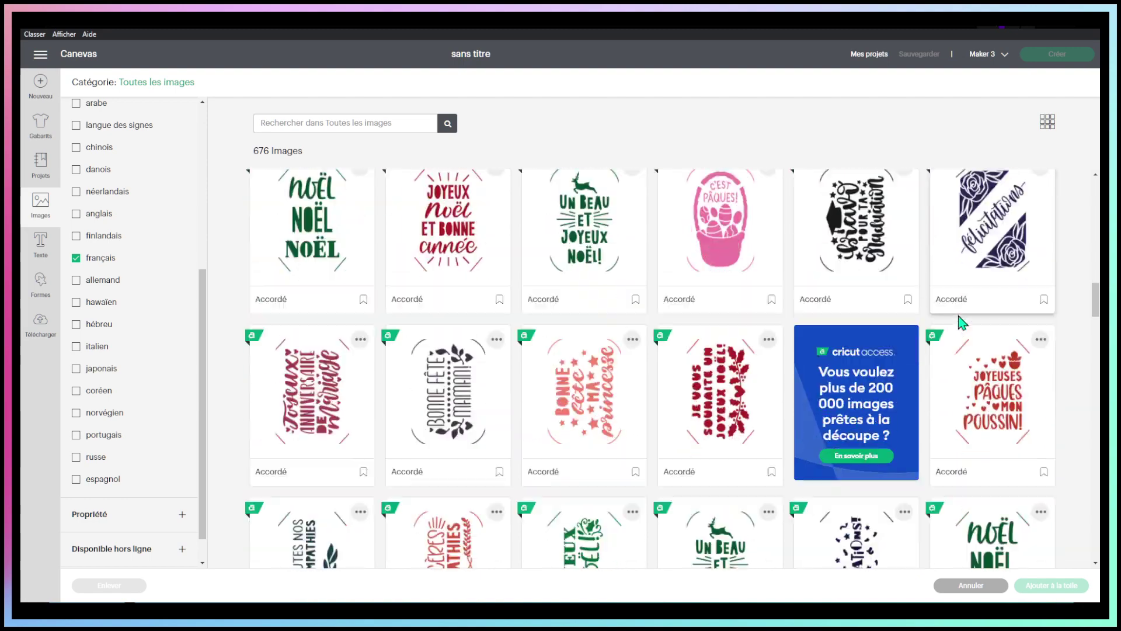
{"action": "scroll", "coordinate": [766, 330], "scroll_direction": "down", "scroll_amount": 8}
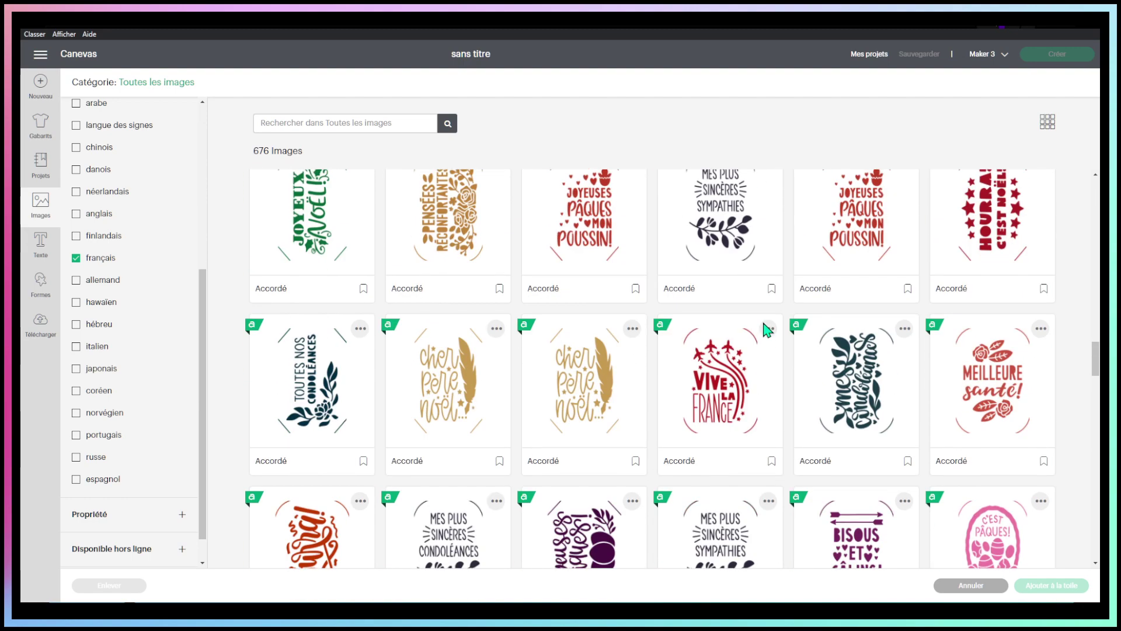
{"action": "scroll", "coordinate": [753, 319], "scroll_direction": "down", "scroll_amount": 4}
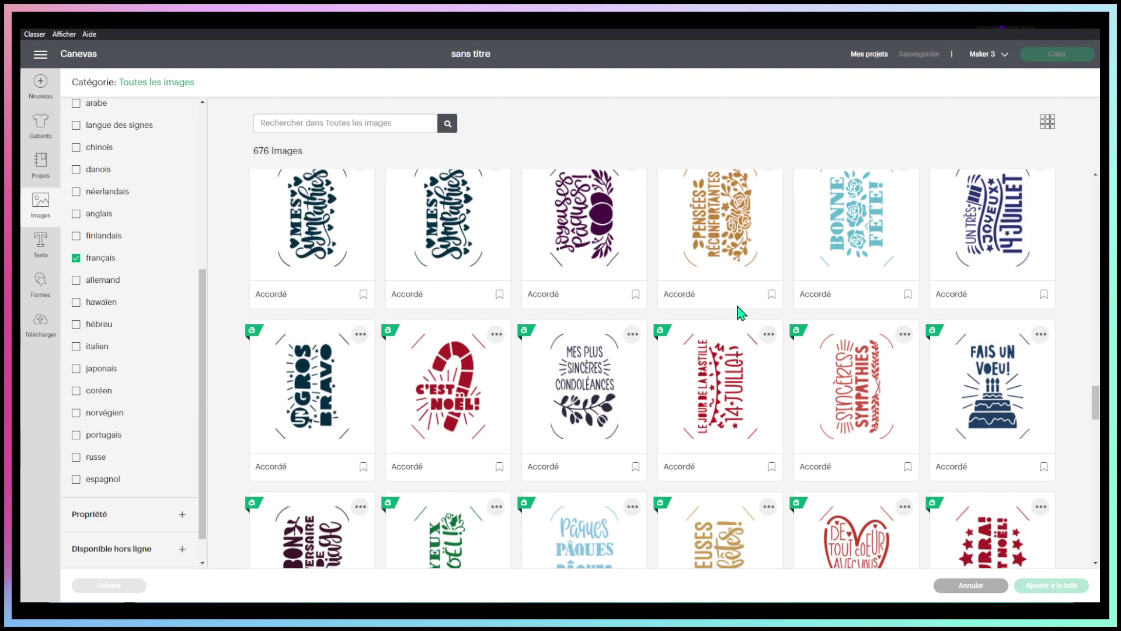
{"action": "scroll", "coordinate": [897, 391], "scroll_direction": "down", "scroll_amount": 4}
{"action": "scroll", "coordinate": [895, 393], "scroll_direction": "down", "scroll_amount": 10}
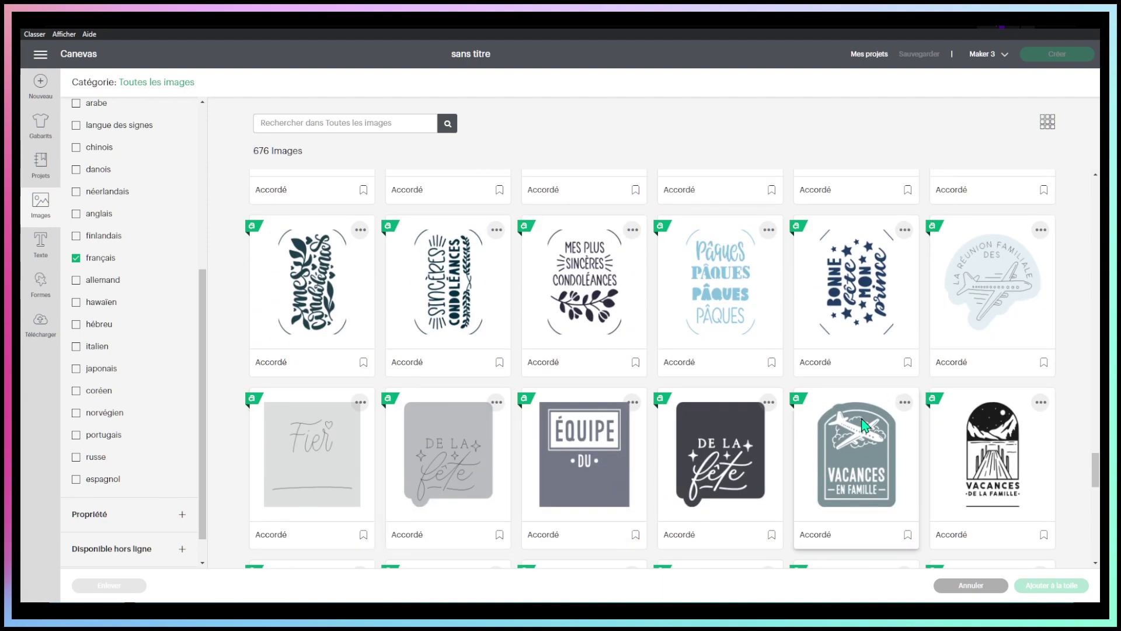
{"action": "scroll", "coordinate": [865, 425], "scroll_direction": "down", "scroll_amount": 6}
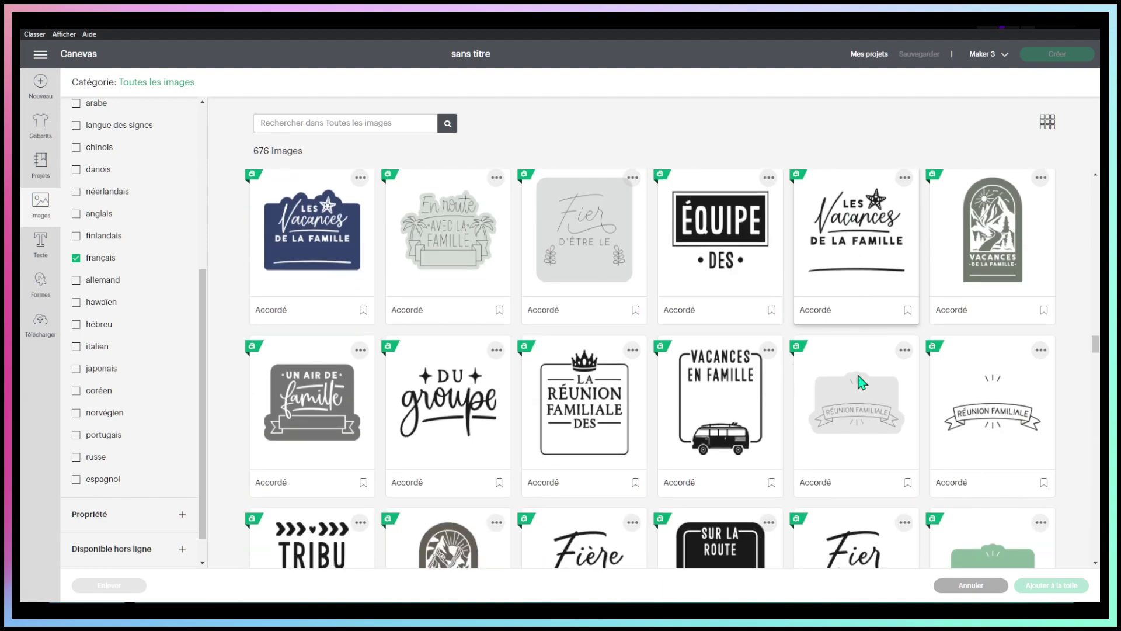
{"action": "scroll", "coordinate": [824, 429], "scroll_direction": "down", "scroll_amount": 5}
{"action": "scroll", "coordinate": [817, 429], "scroll_direction": "down", "scroll_amount": 7}
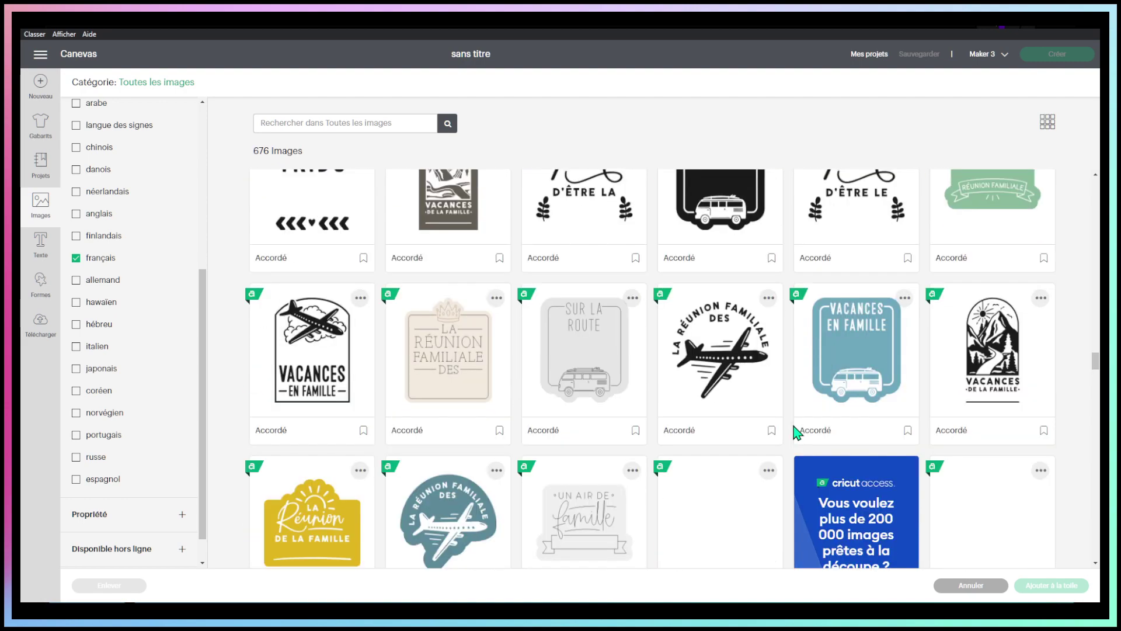
{"action": "scroll", "coordinate": [797, 433], "scroll_direction": "down", "scroll_amount": 8}
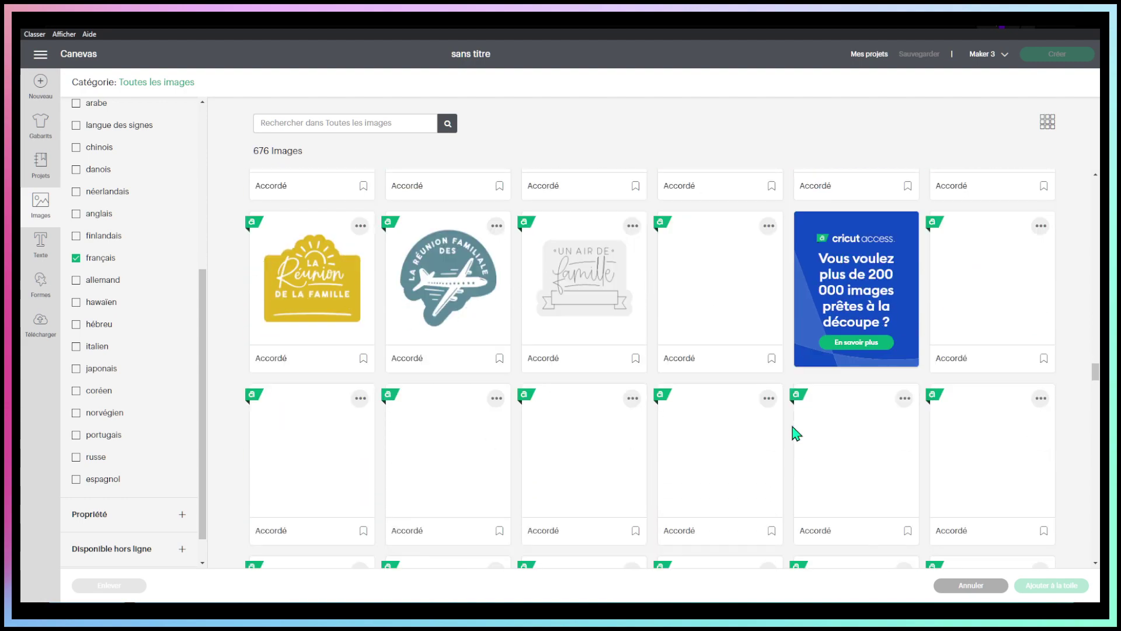
{"action": "scroll", "coordinate": [794, 433], "scroll_direction": "down", "scroll_amount": 3}
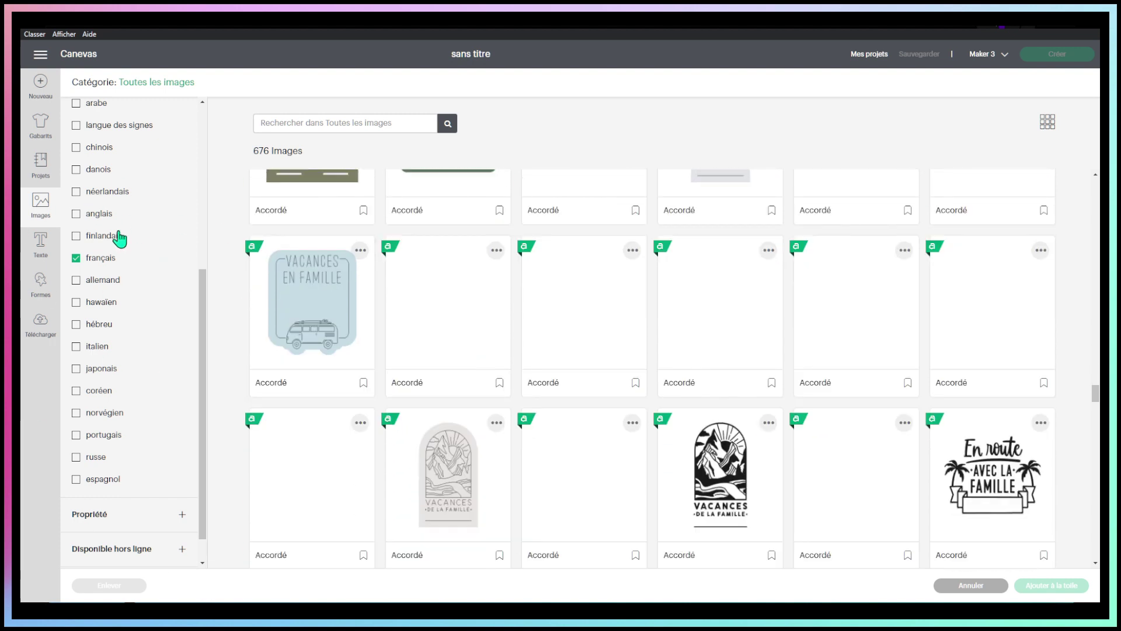
{"action": "scroll", "coordinate": [140, 227], "scroll_direction": "up", "scroll_amount": 5}
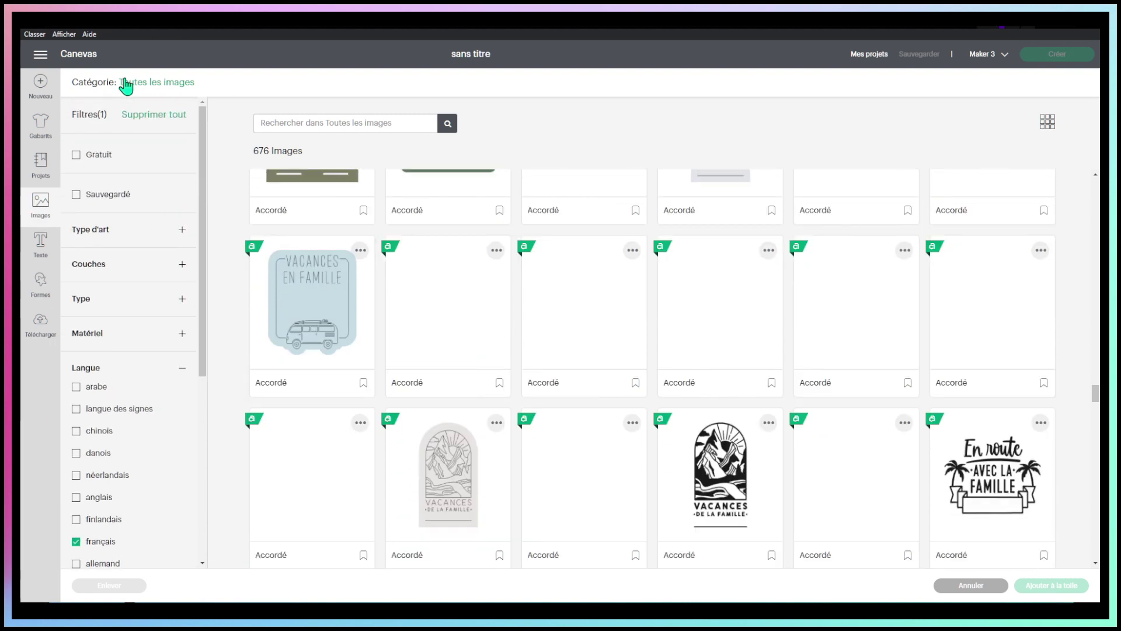
{"action": "left_click", "coordinate": [75, 539]}
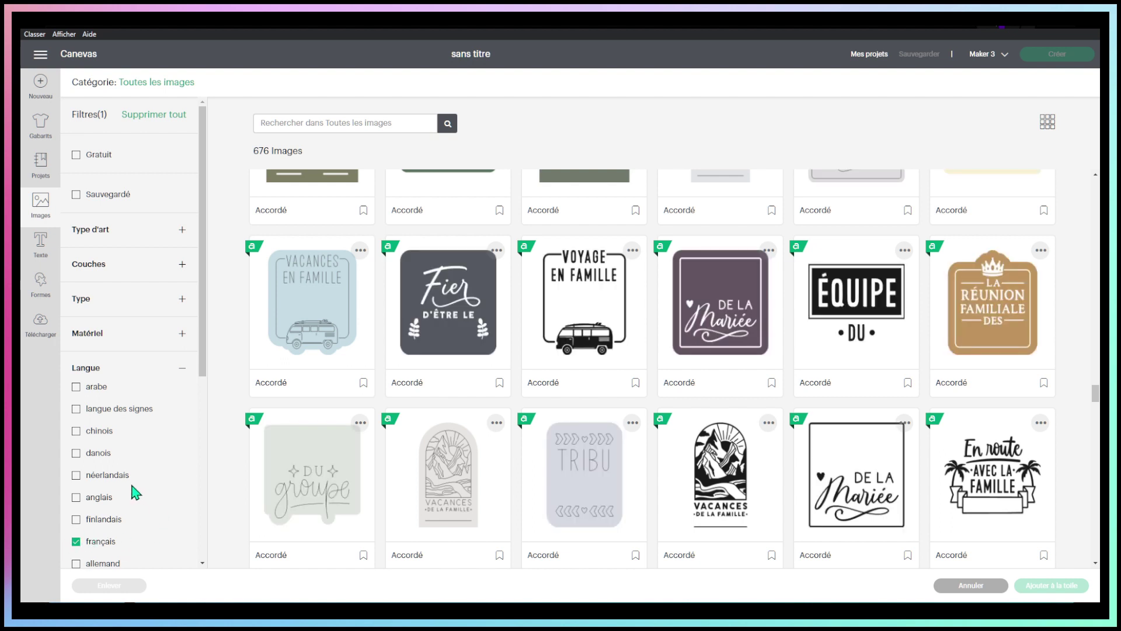
Step: Close the image library, add the text "Bonjour" to the canvas and move it near the middle
{"action": "left_click", "coordinate": [41, 200]}
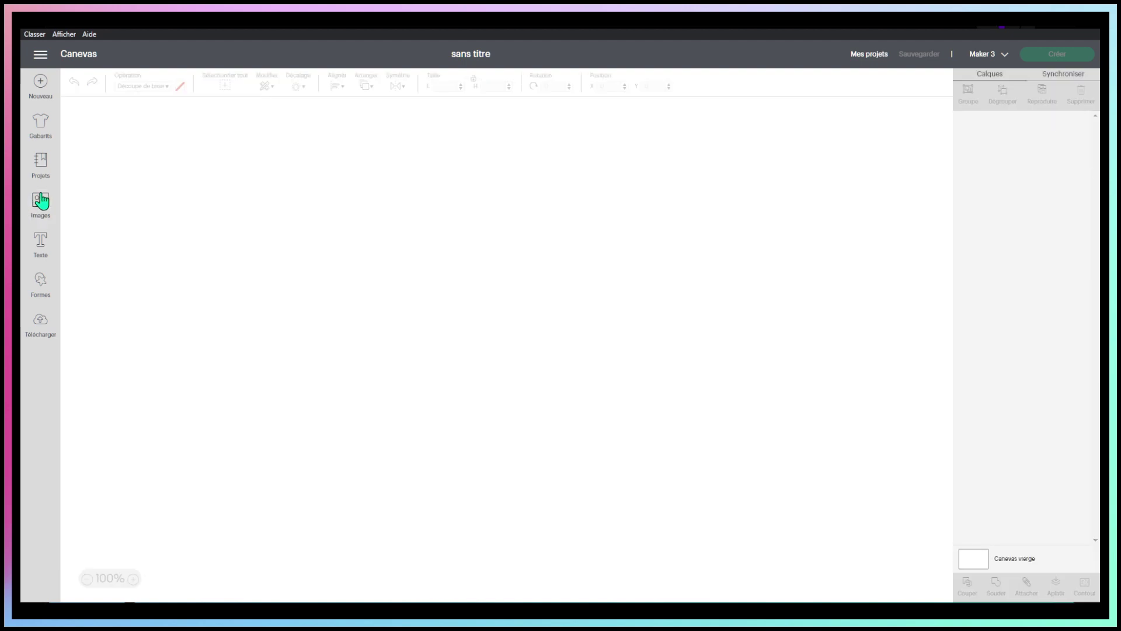
{"action": "left_click", "coordinate": [42, 243]}
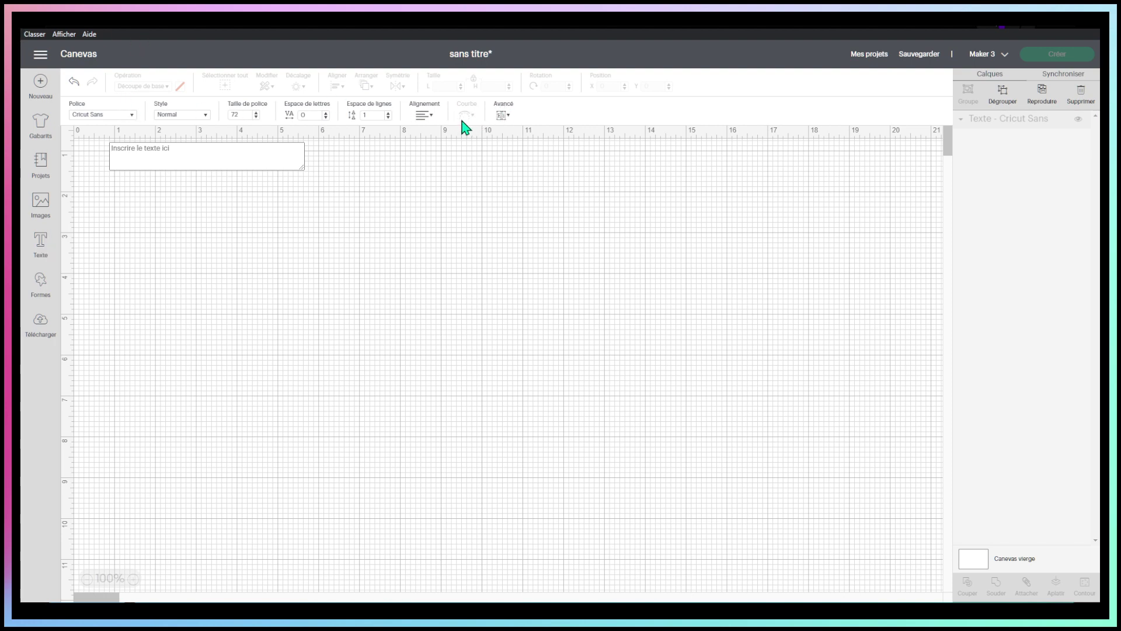
{"action": "left_click", "coordinate": [172, 150]}
{"action": "type", "text": "Bonjour"}
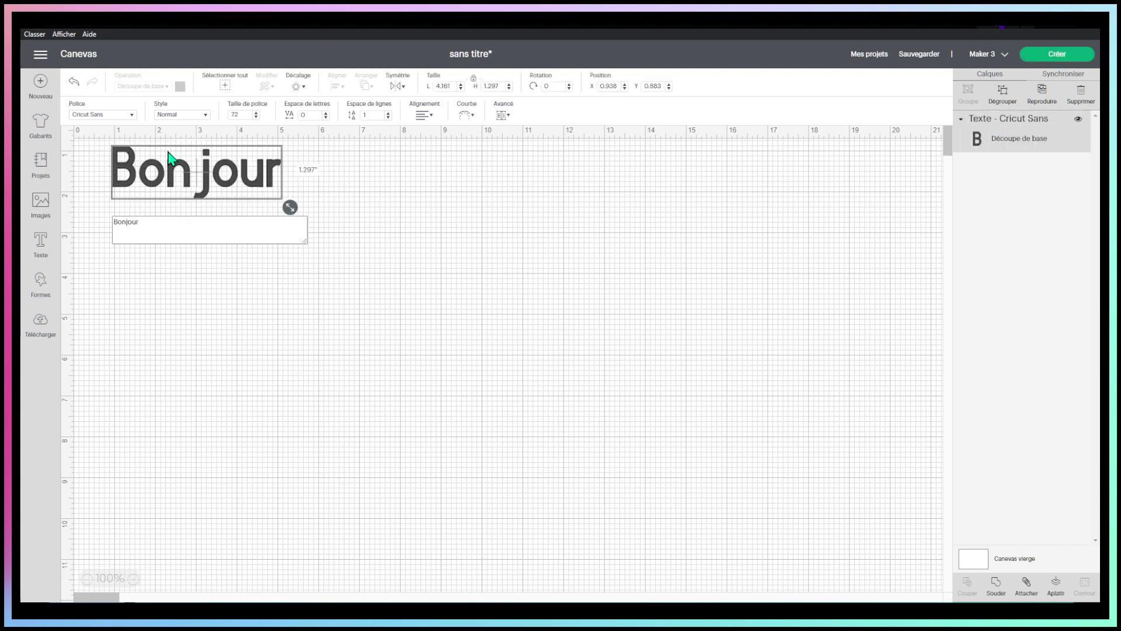
{"action": "left_click_drag", "start_coordinate": [213, 188], "coordinate": [504, 329]}
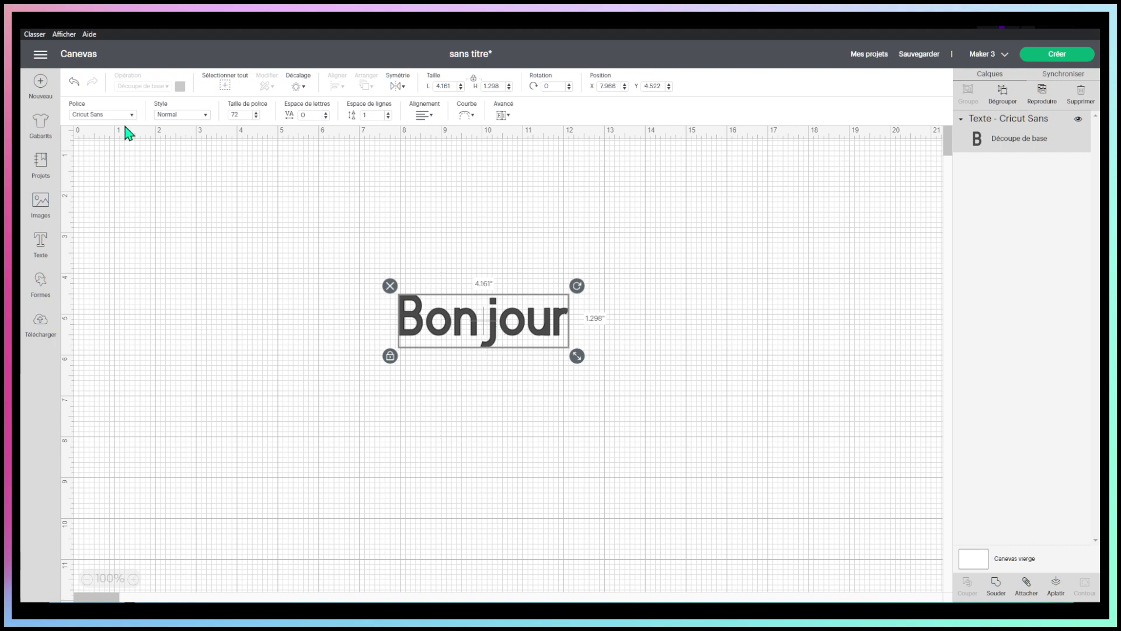
Step: Set the canvas background colour to light green and switch the grid to show only the whole-inch lines
{"action": "left_click", "coordinate": [68, 138]}
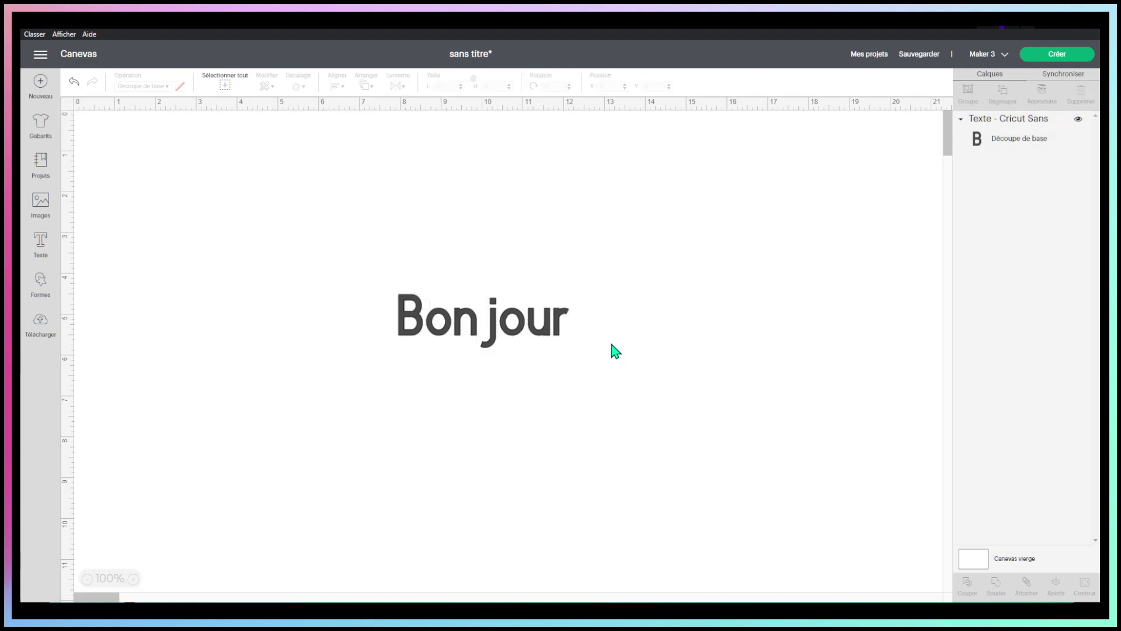
{"action": "left_click", "coordinate": [977, 562]}
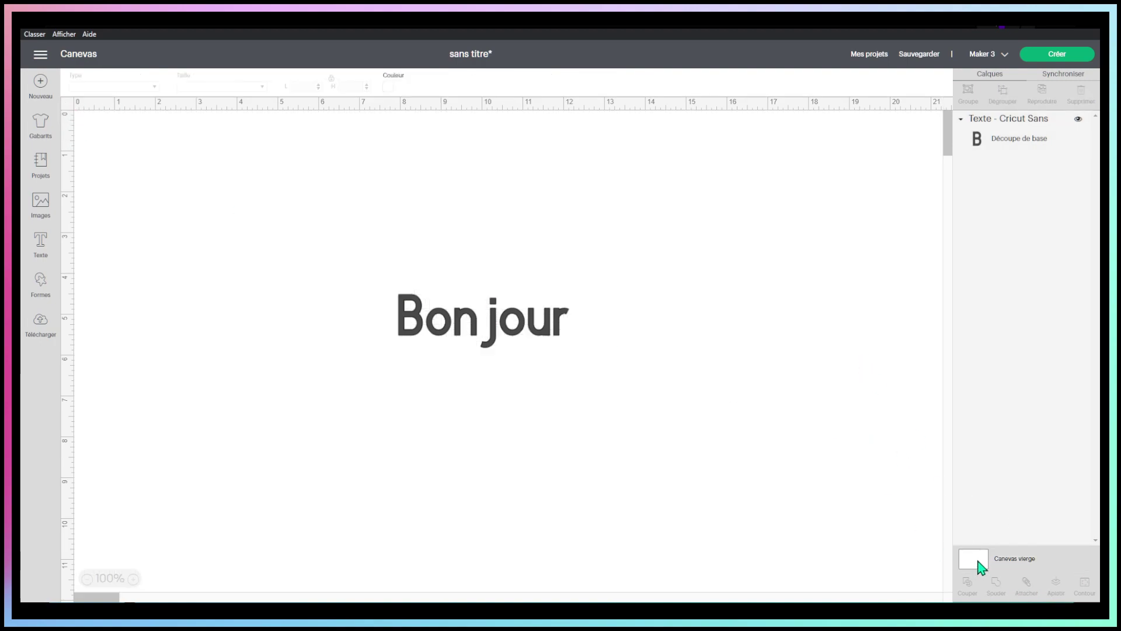
{"action": "left_click", "coordinate": [388, 87]}
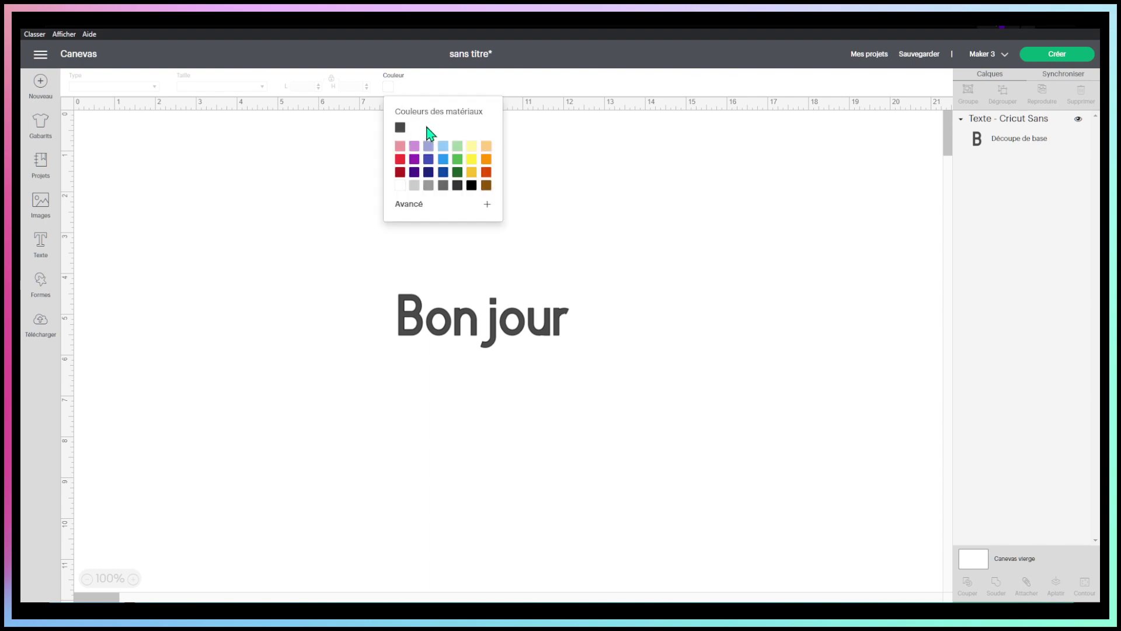
{"action": "left_click", "coordinate": [458, 153]}
{"action": "left_click", "coordinate": [65, 108]}
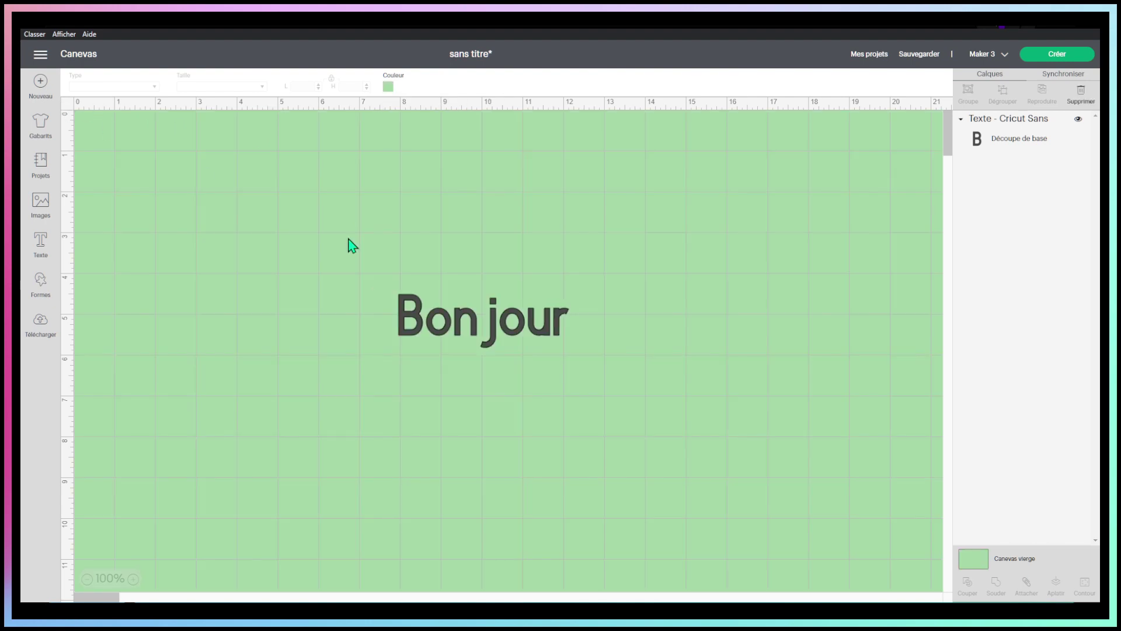
Step: Change the colour of the Bonjour text to black
{"action": "left_click", "coordinate": [445, 325]}
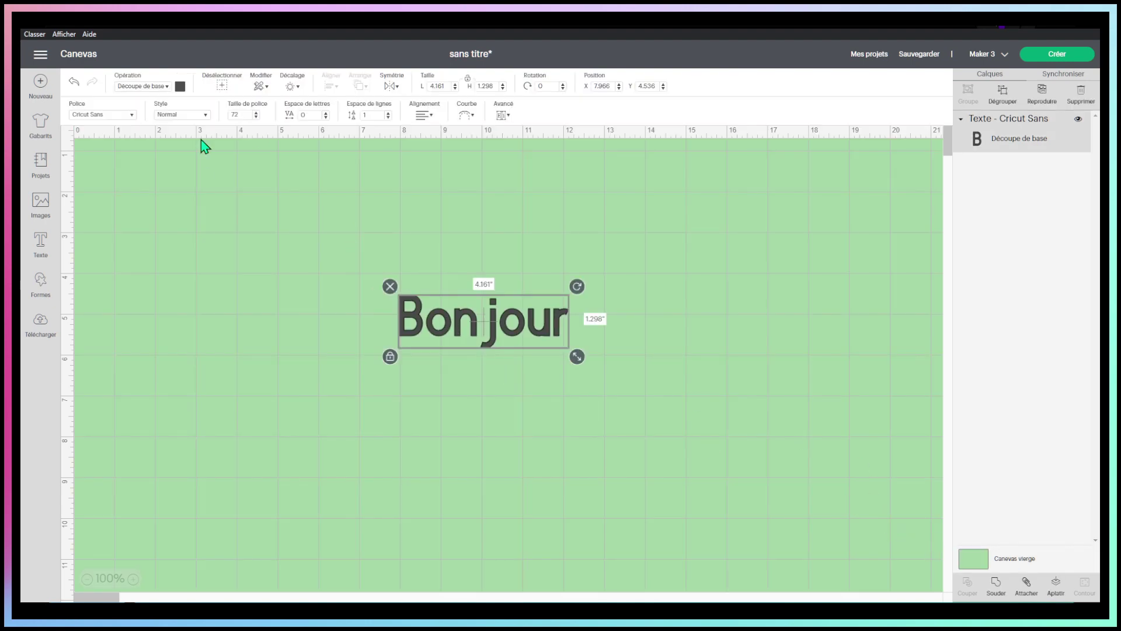
{"action": "left_click", "coordinate": [180, 87]}
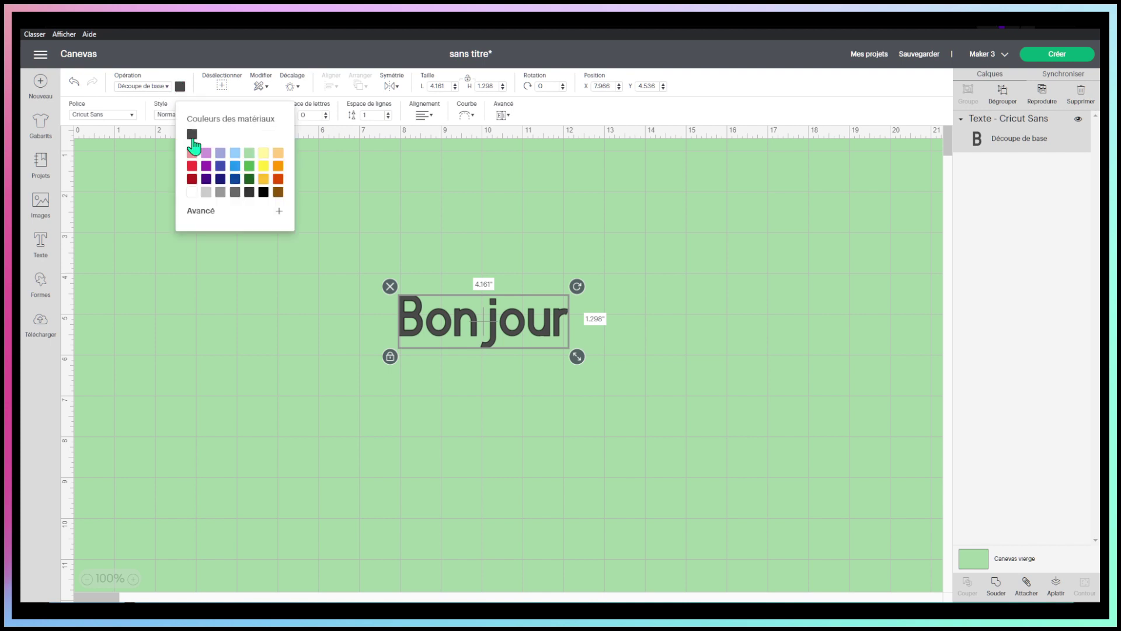
{"action": "left_click", "coordinate": [264, 193]}
Step: Enlarge the Bonjour text to about 8.8 inches wide and reposition it near the middle of the canvas
{"action": "left_click_drag", "start_coordinate": [491, 330], "coordinate": [493, 344]}
{"action": "left_click_drag", "start_coordinate": [573, 369], "coordinate": [631, 414]}
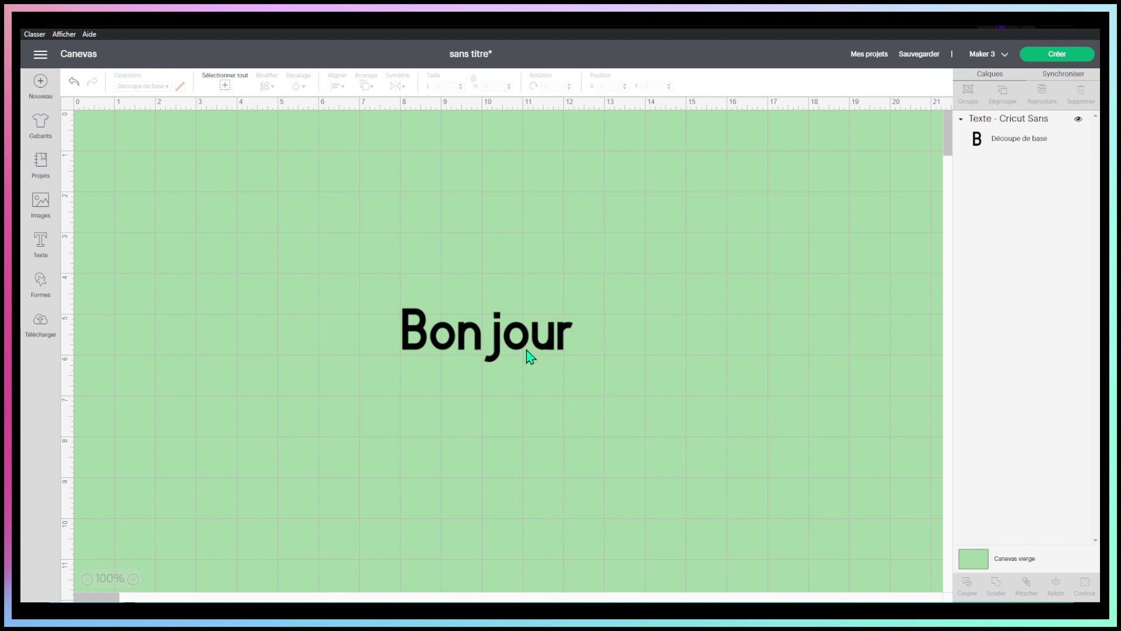
{"action": "left_click", "coordinate": [520, 354]}
{"action": "left_click_drag", "start_coordinate": [581, 370], "coordinate": [771, 429]}
{"action": "left_click_drag", "start_coordinate": [621, 416], "coordinate": [510, 413]}
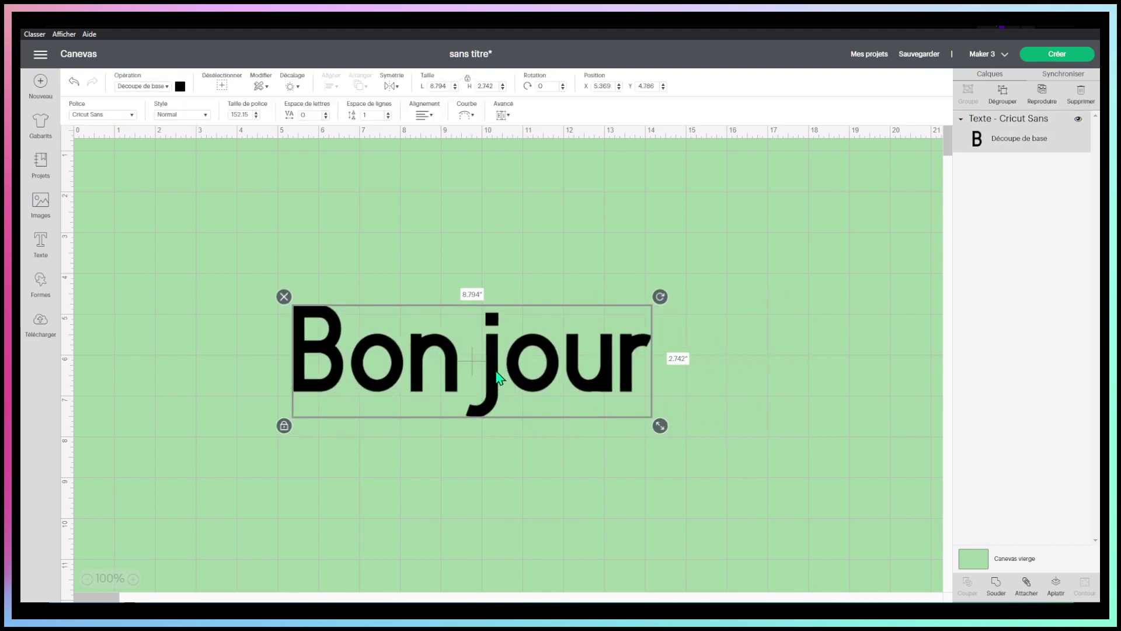
Step: Curve the Bonjour text into a gentle upward arch about 9.8 inches wide and recentre it on the canvas
{"action": "left_click", "coordinate": [466, 117]}
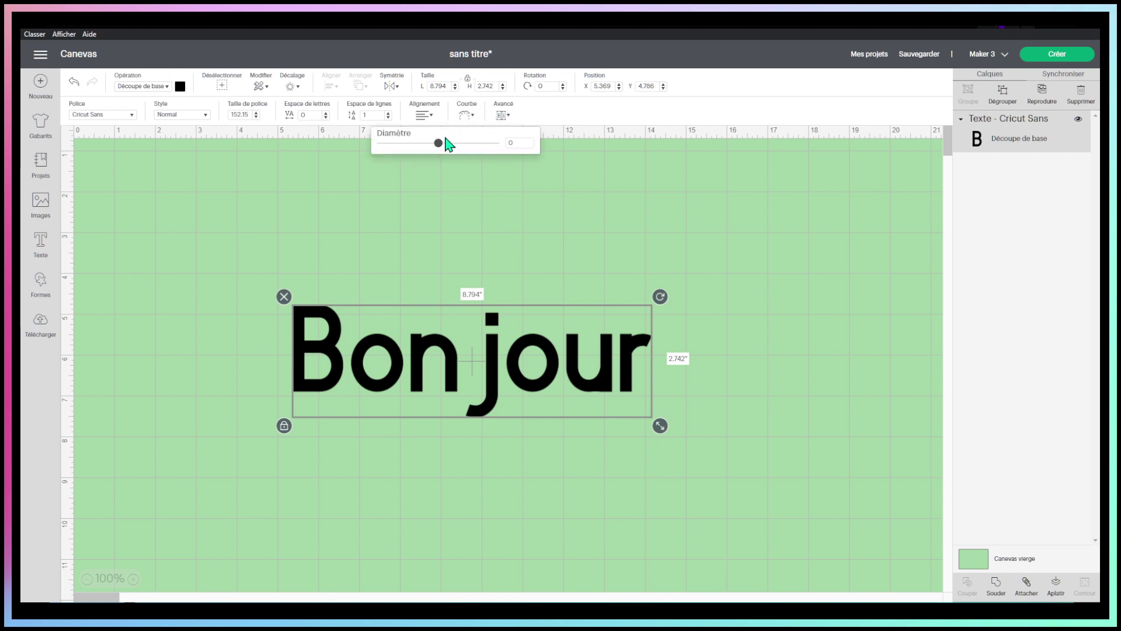
{"action": "left_click_drag", "start_coordinate": [443, 150], "coordinate": [468, 153]}
{"action": "left_click_drag", "start_coordinate": [493, 402], "coordinate": [527, 363]}
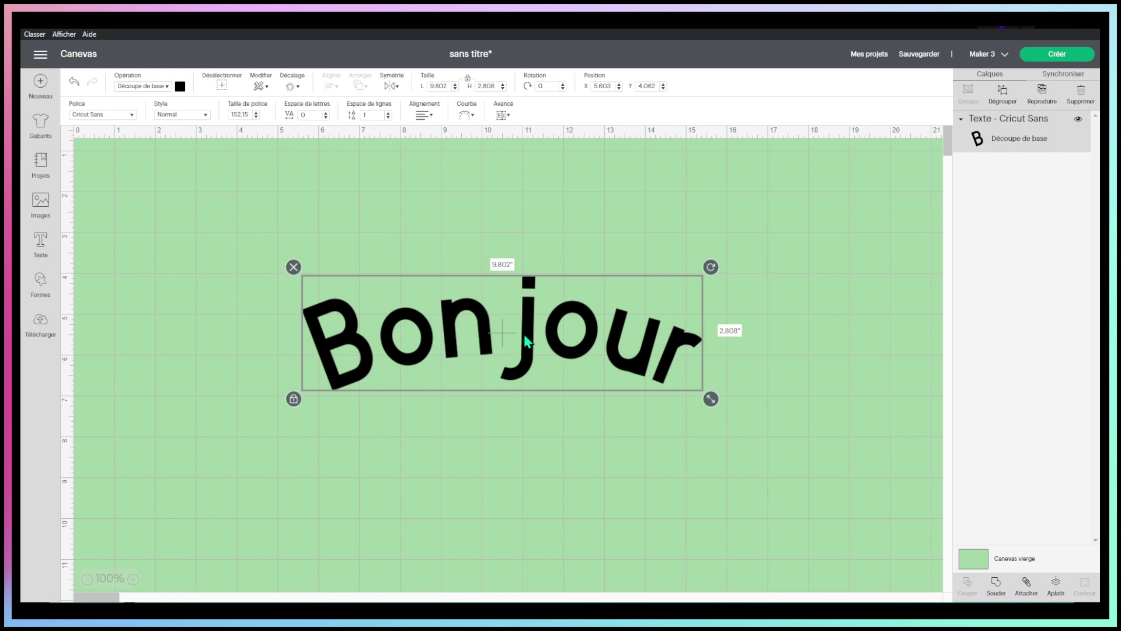
Step: Open the curved text's wording for editing, close the editor and reselect the text
{"action": "double_click", "coordinate": [449, 326]}
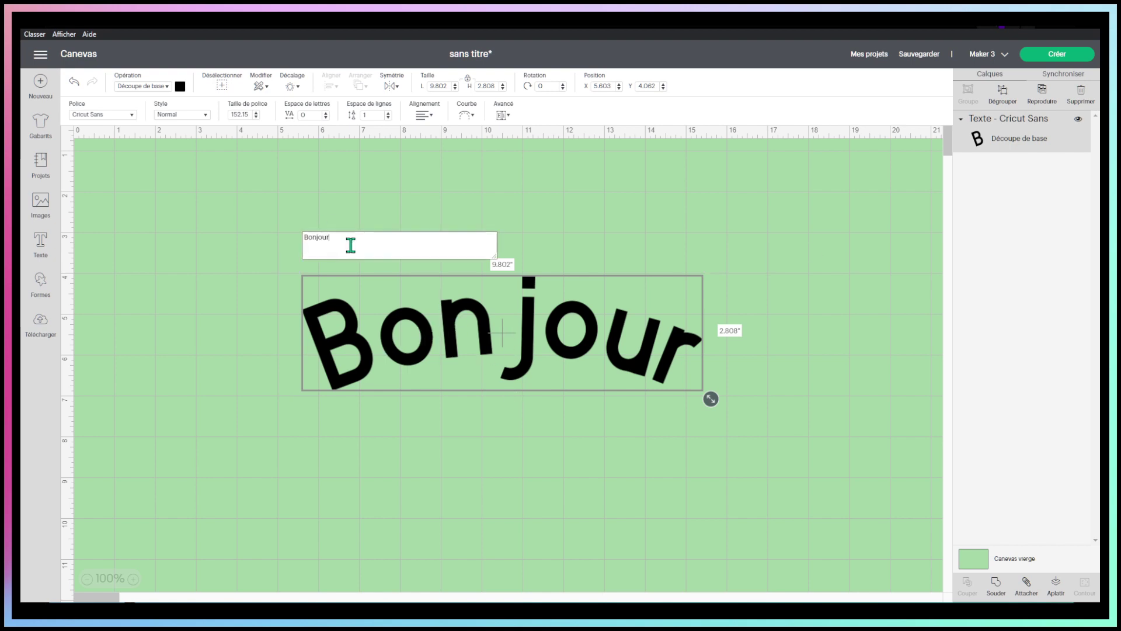
{"action": "left_click", "coordinate": [566, 184]}
{"action": "left_click", "coordinate": [633, 357]}
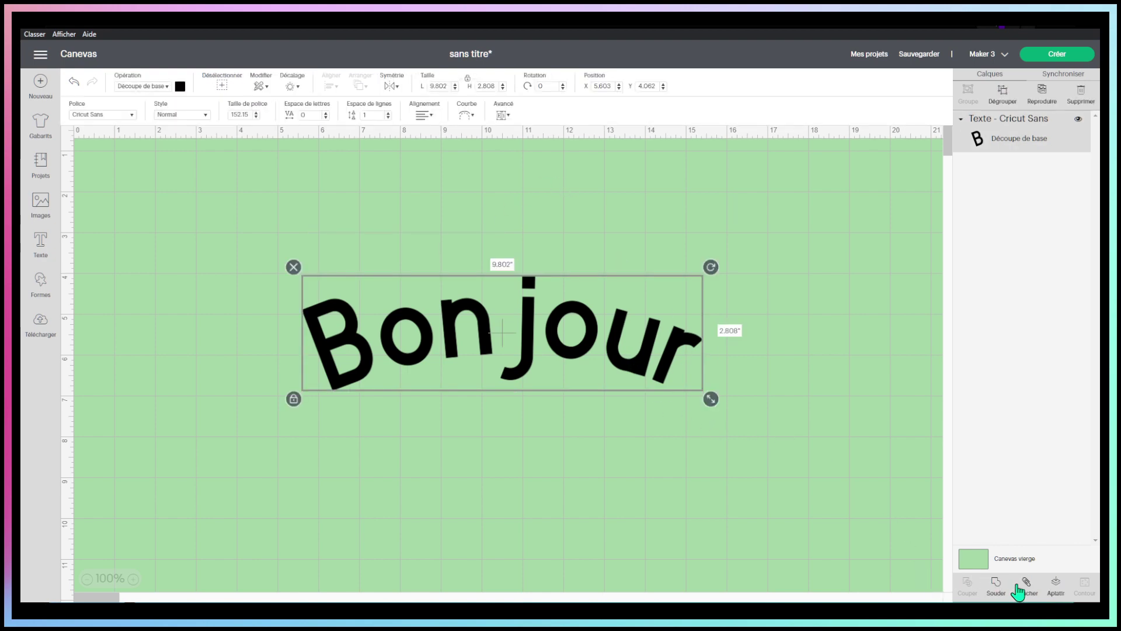
Step: Weld the curved Bonjour text into a single shape and move it slightly on the canvas
{"action": "left_click", "coordinate": [997, 586]}
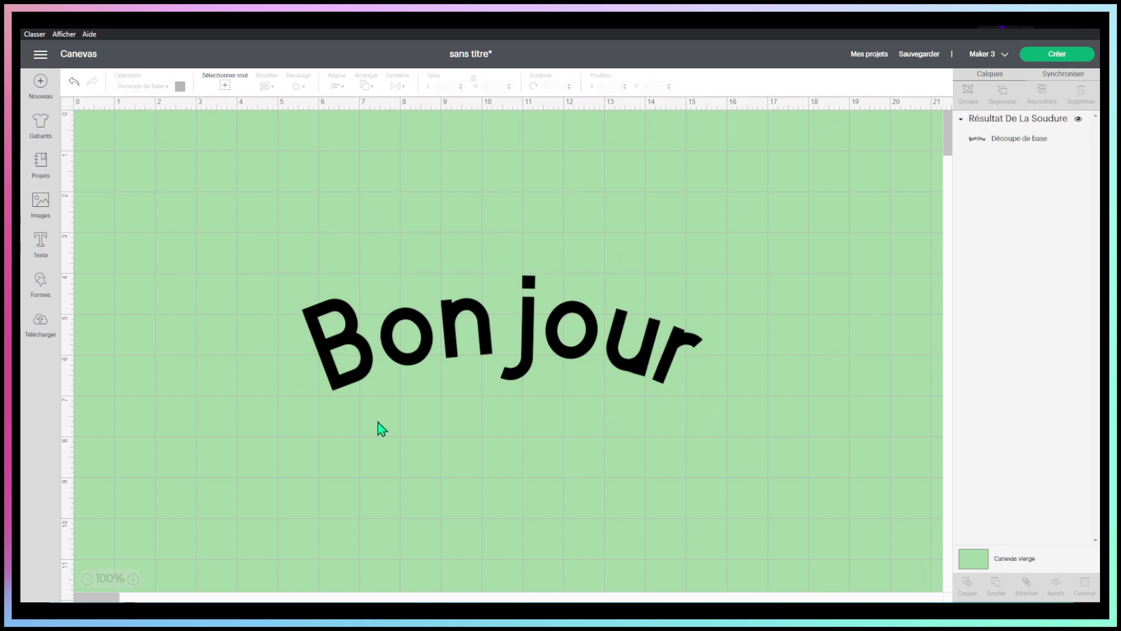
{"action": "left_click", "coordinate": [534, 325]}
{"action": "left_click_drag", "start_coordinate": [451, 348], "coordinate": [528, 334]}
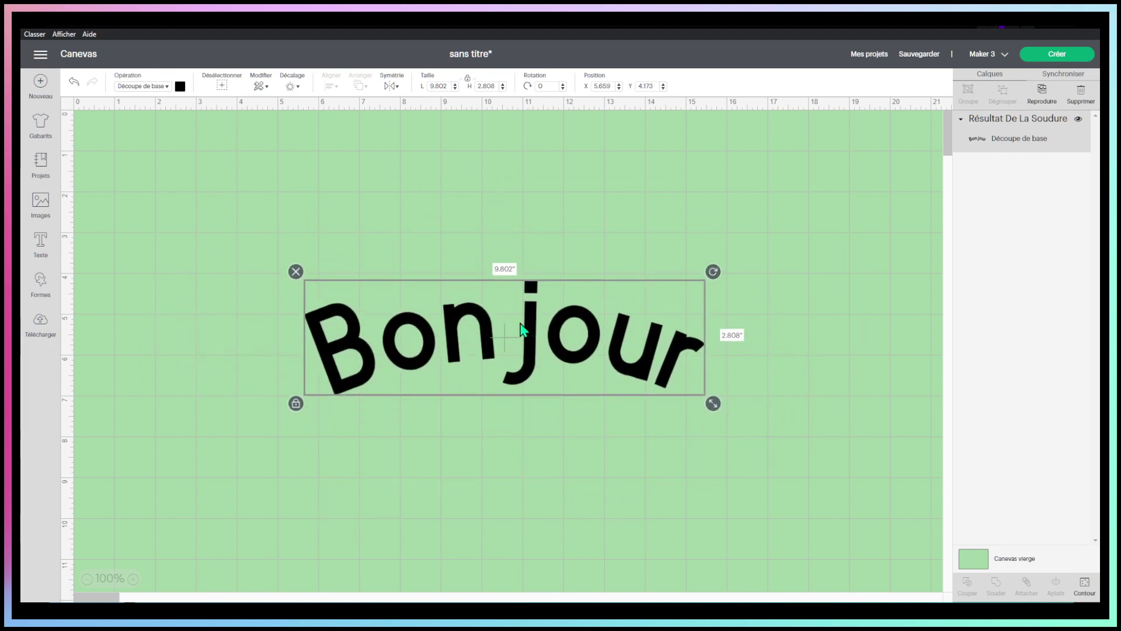